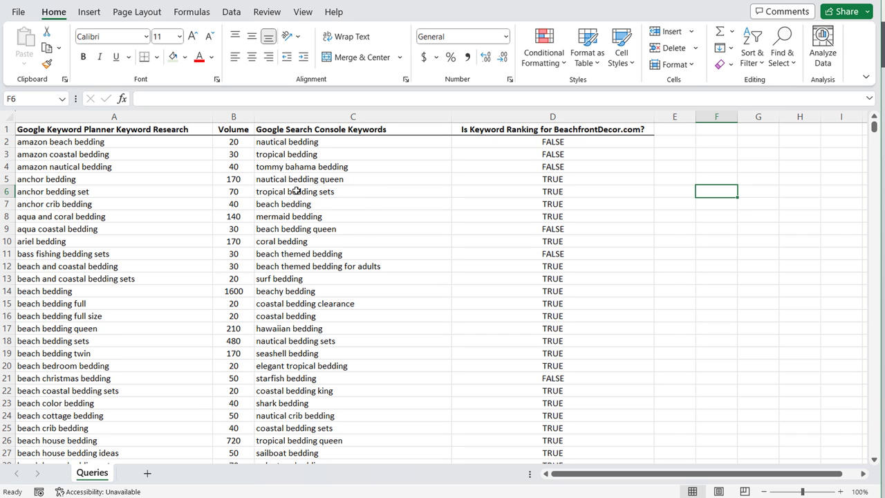
- Select the Search Console, Keyword Planner and TRUE/FALSE ranking columns, then go to Keyword Planner
click(322, 119)
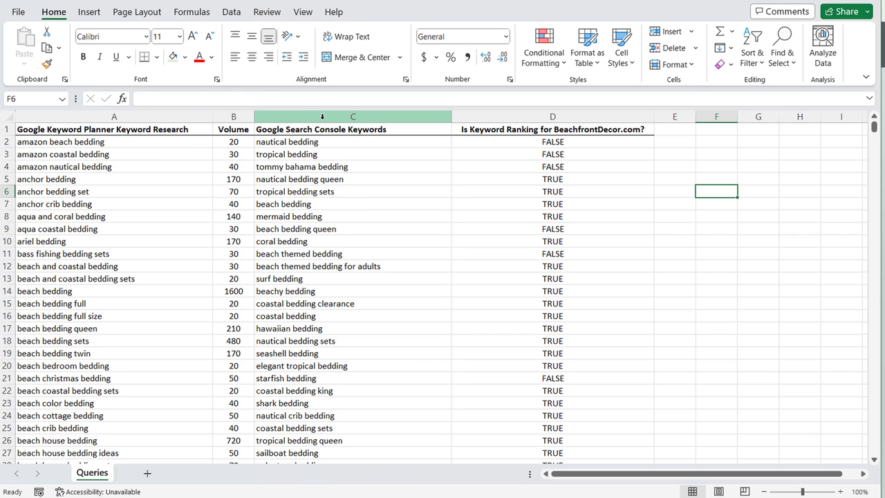
click(178, 122)
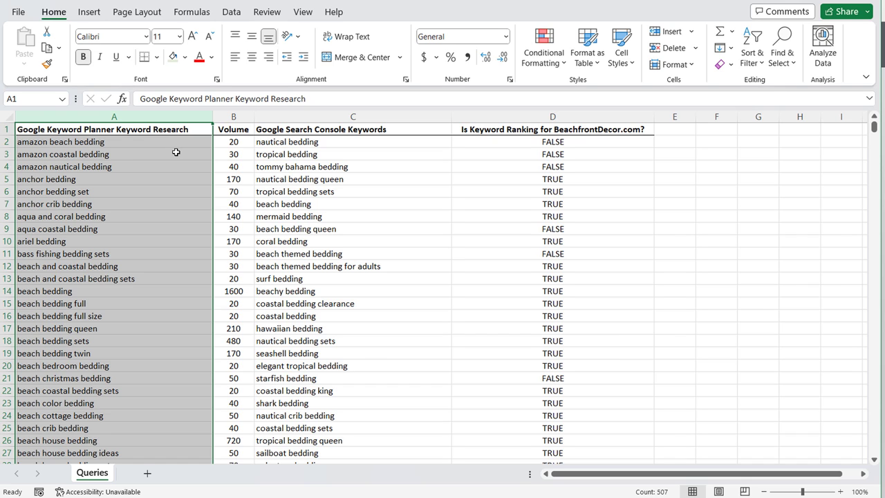
click(311, 116)
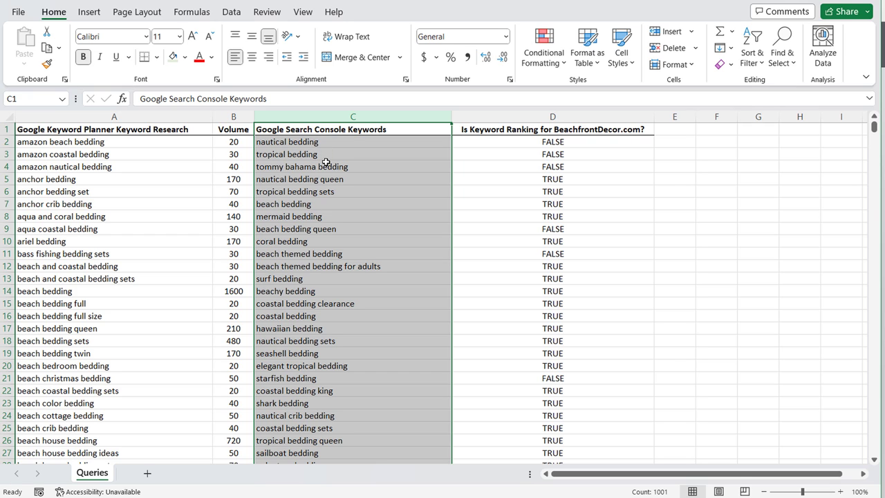
click(626, 116)
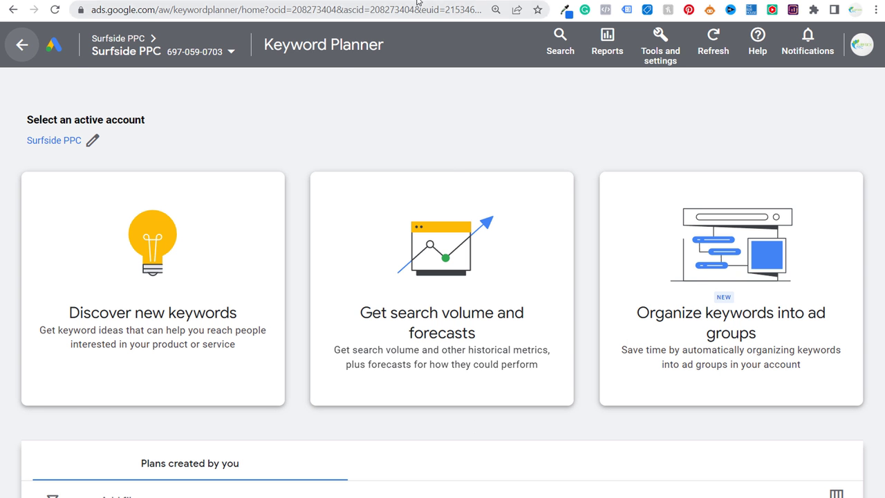
click(416, 0)
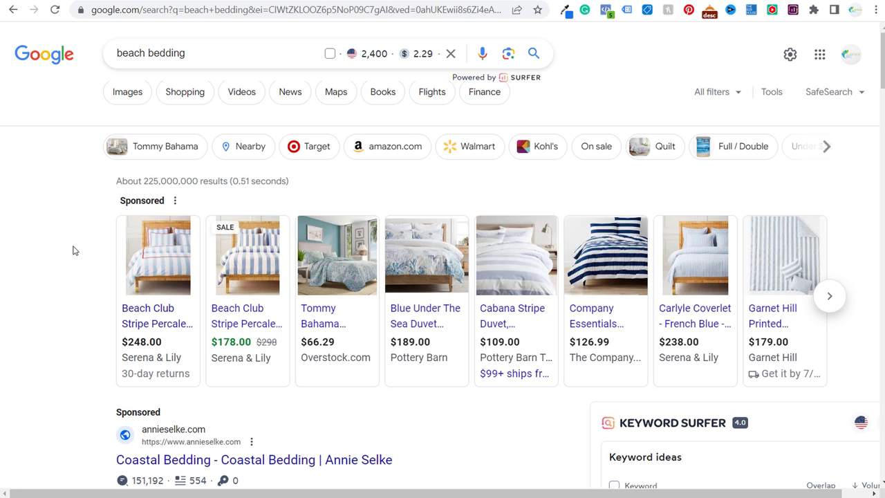
- Scroll the 'beach bedding' results past Bella Coastal Decor down to the Beachfront Decor listing
scroll(79, 222, down, 5)
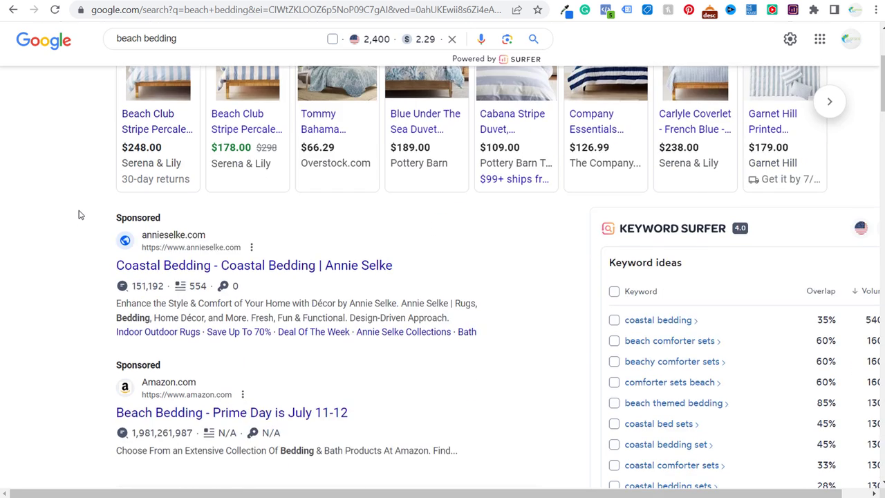
scroll(79, 205, down, 2)
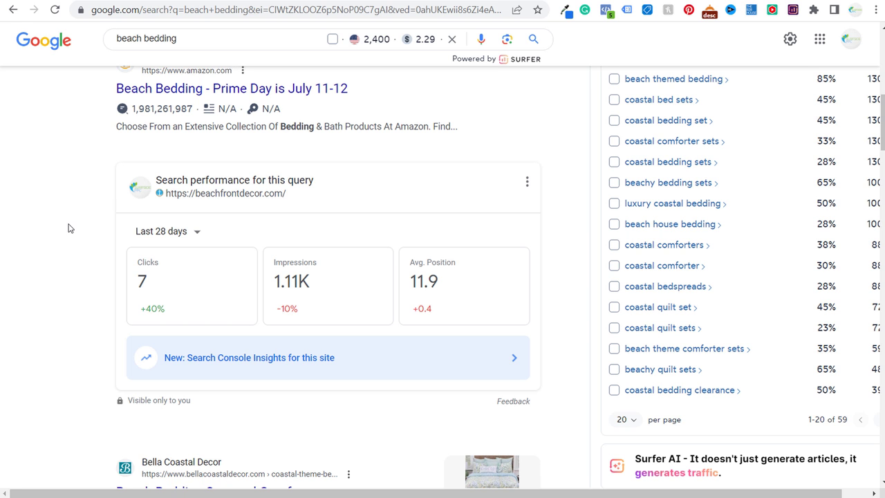
scroll(67, 221, down, 3)
scroll(76, 204, down, 1)
drag(89, 206, 379, 299)
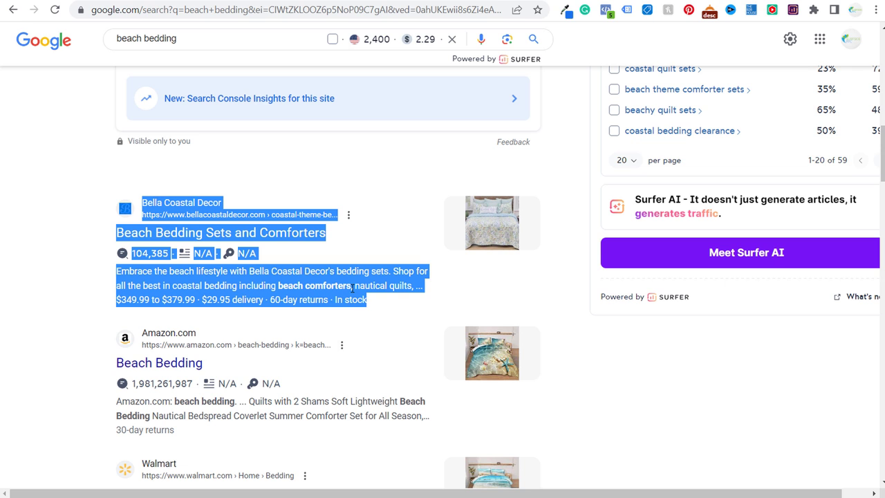
click(353, 288)
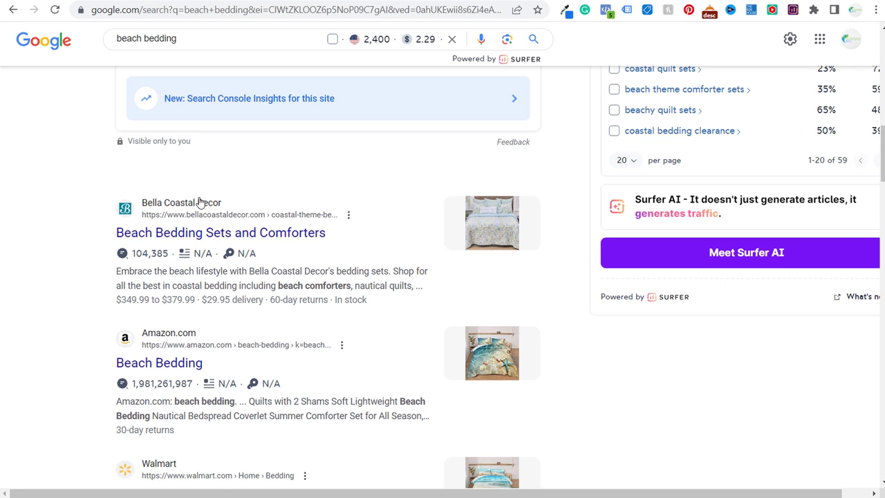
scroll(97, 267, down, 3)
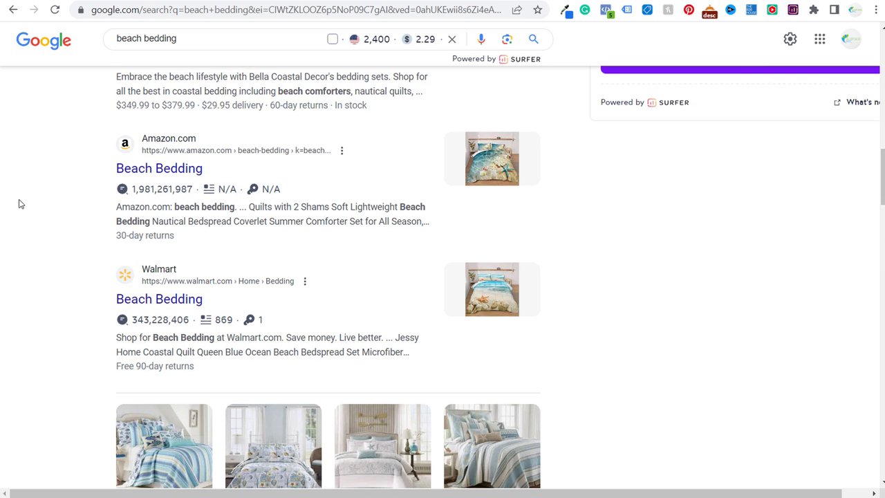
scroll(76, 173, down, 10)
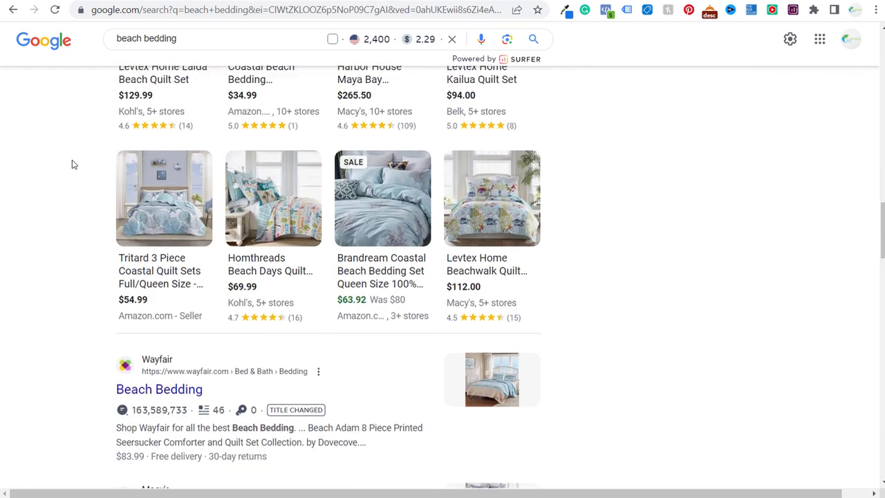
scroll(69, 162, down, 4)
scroll(68, 163, down, 4)
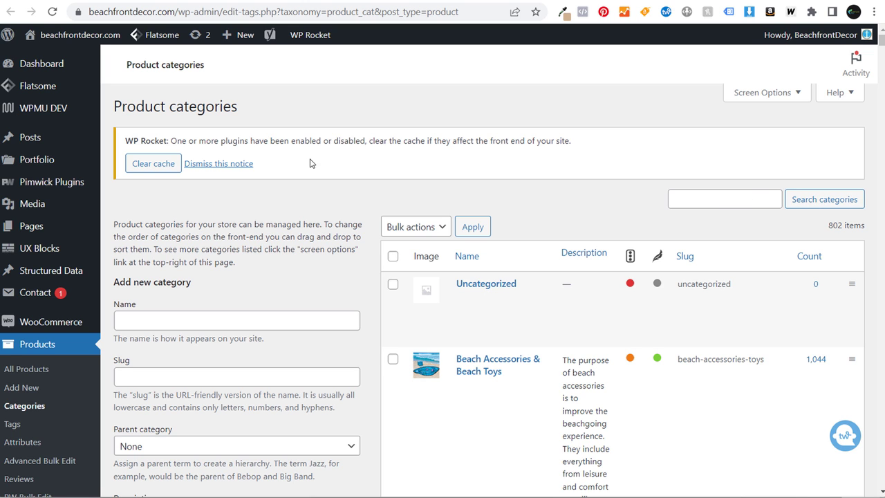
- Browse the Parent category list on Products > Categories and close it, leaving None
scroll(348, 199, down, 3)
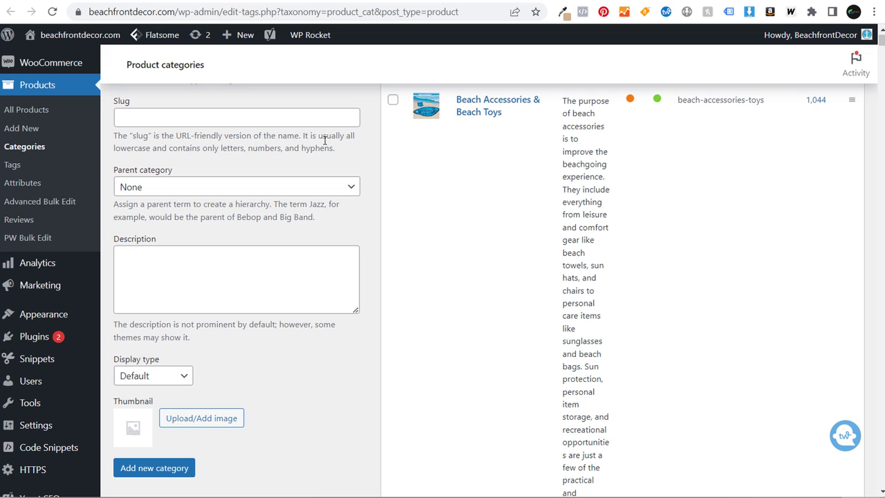
click(352, 188)
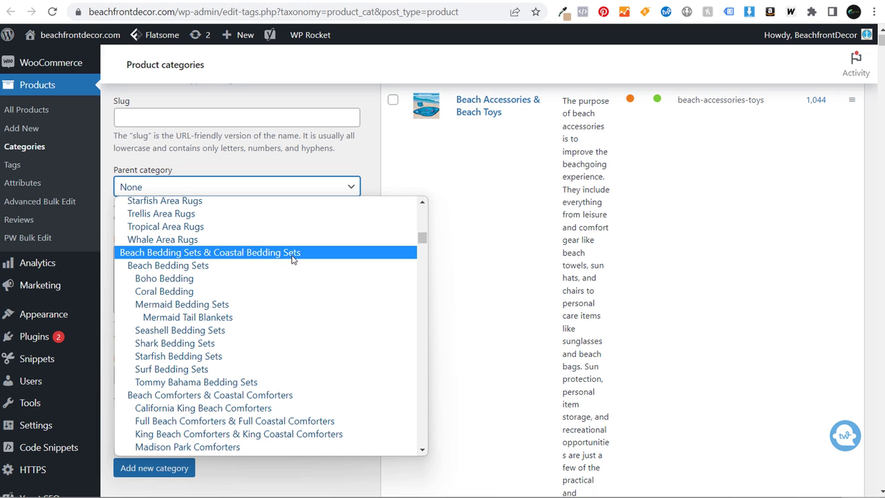
scroll(277, 284, down, 3)
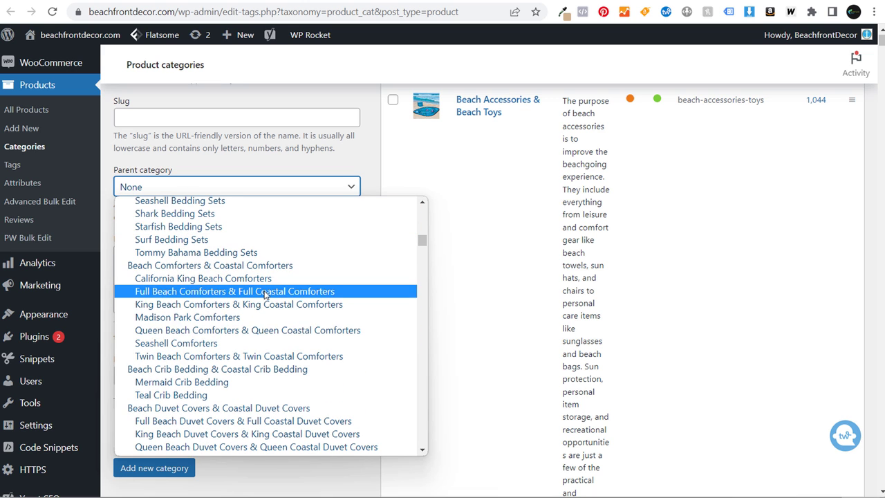
scroll(261, 283, up, 3)
scroll(258, 296, down, 3)
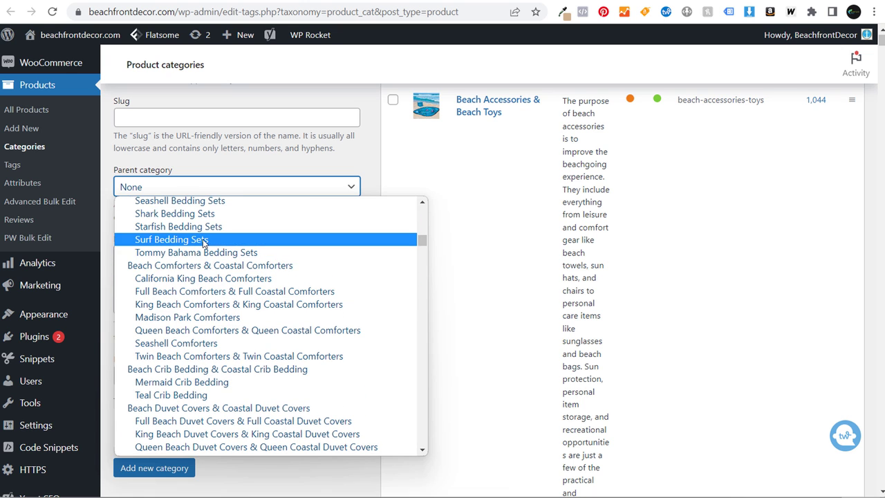
scroll(245, 249, up, 3)
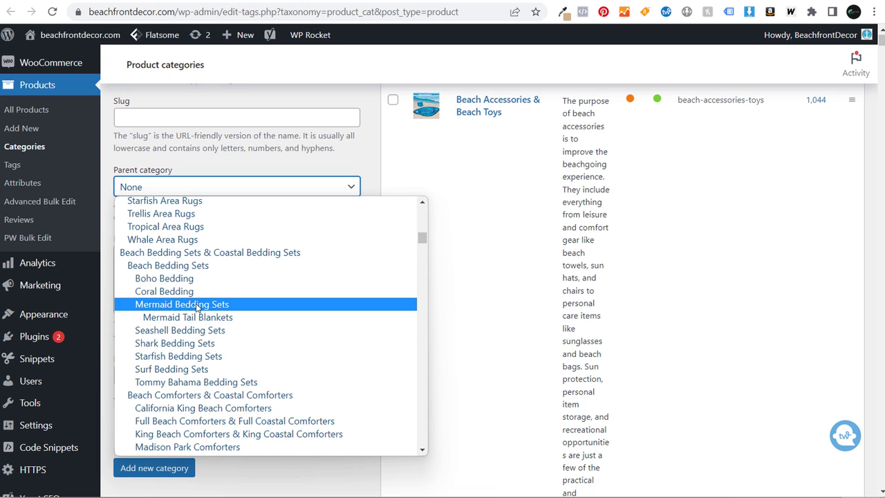
scroll(207, 308, down, 3)
scroll(235, 306, down, 3)
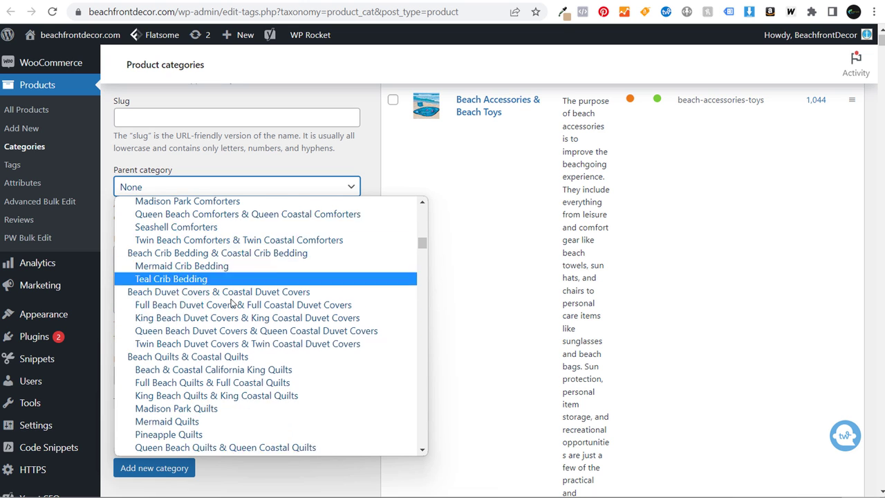
click(234, 146)
scroll(232, 148, up, 2)
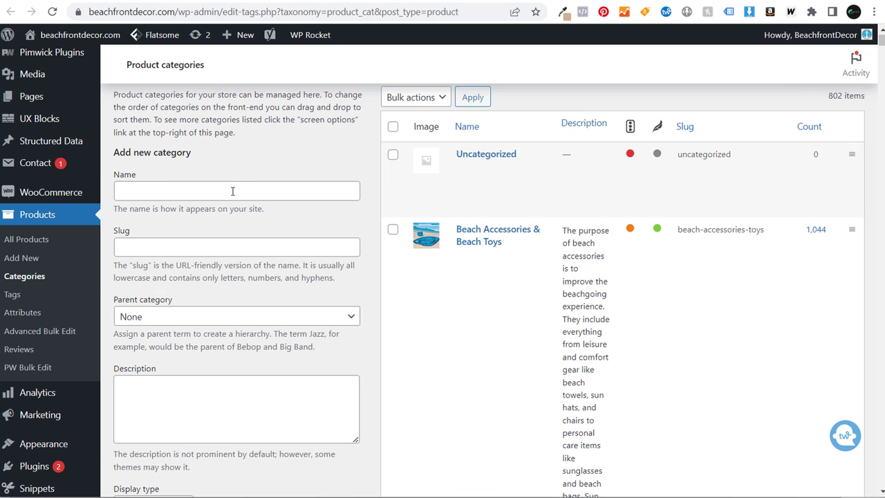
scroll(232, 191, up, 1)
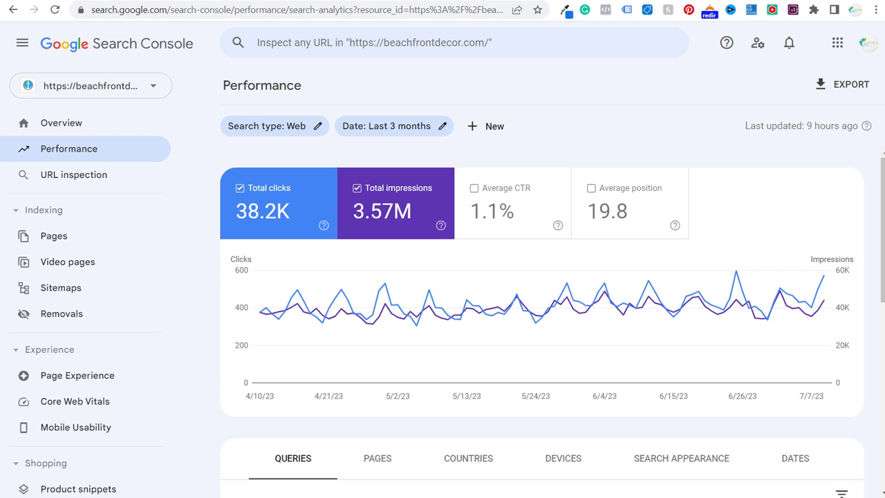
click(462, 2)
click(439, 2)
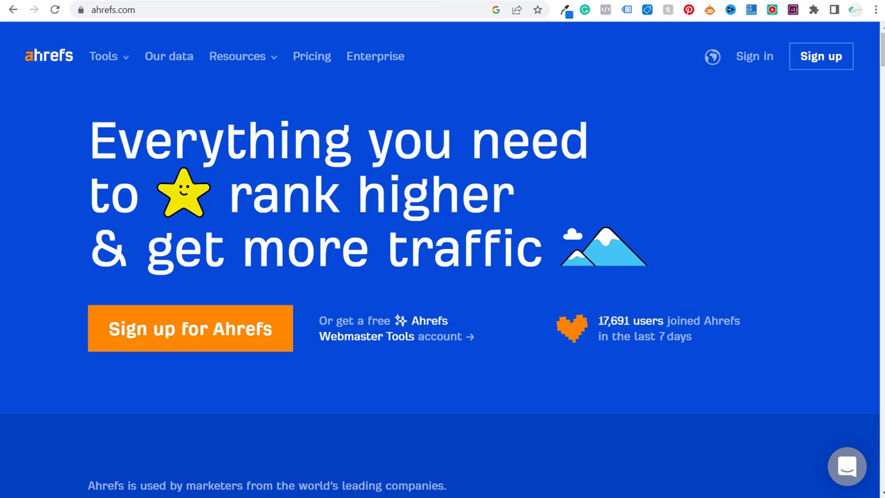
click(517, 3)
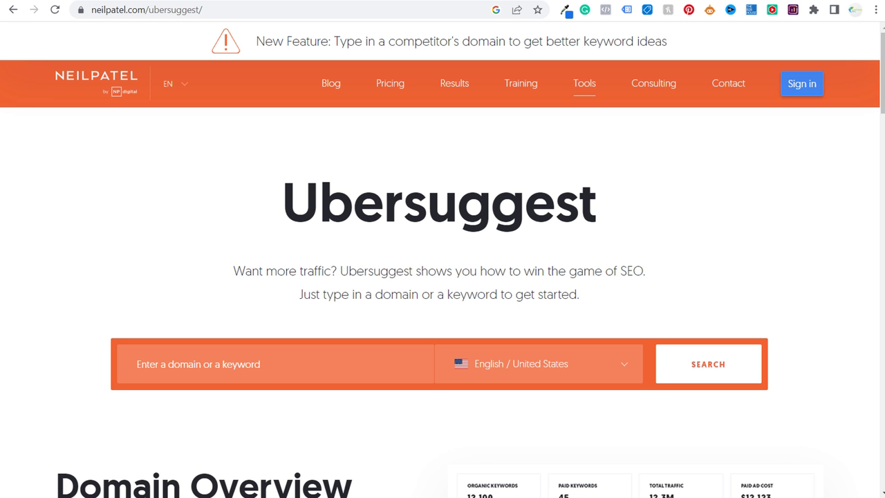
click(448, 2)
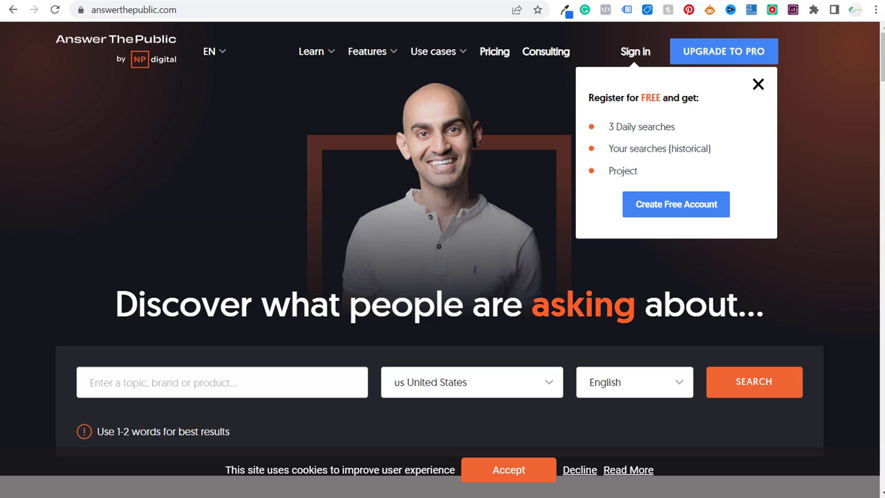
click(449, 2)
click(484, 2)
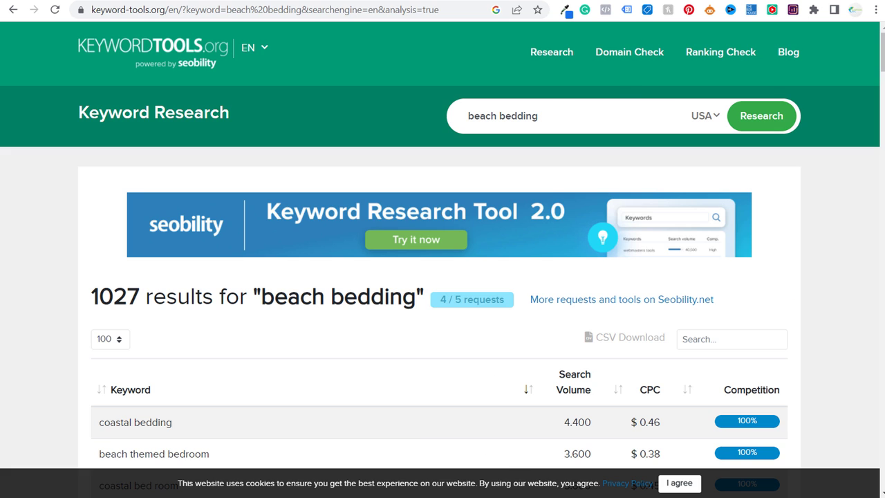
click(448, 2)
click(243, 2)
click(408, 2)
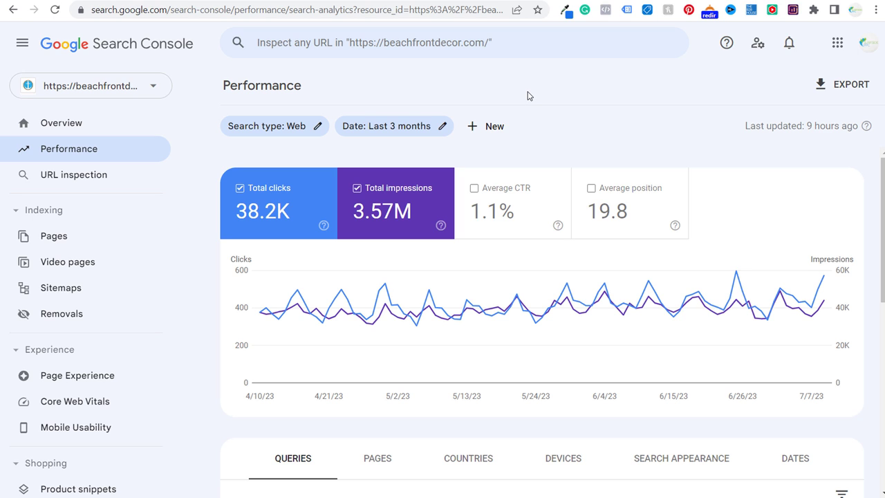
- Add a Query filter for queries containing 'bedding' to the Performance report
click(480, 127)
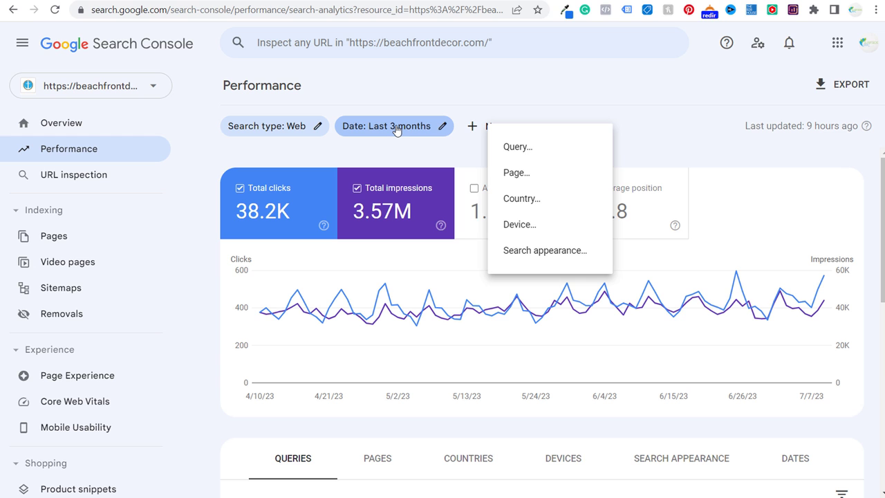
click(529, 148)
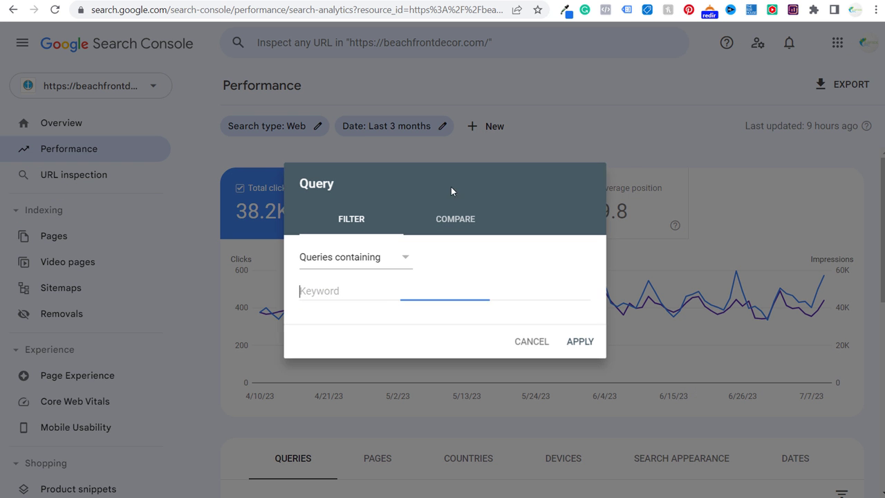
text(bedding)
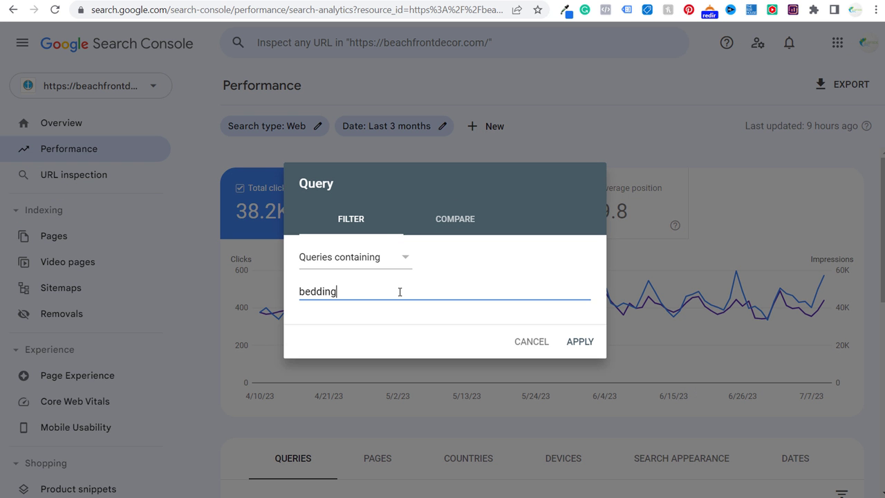
click(580, 345)
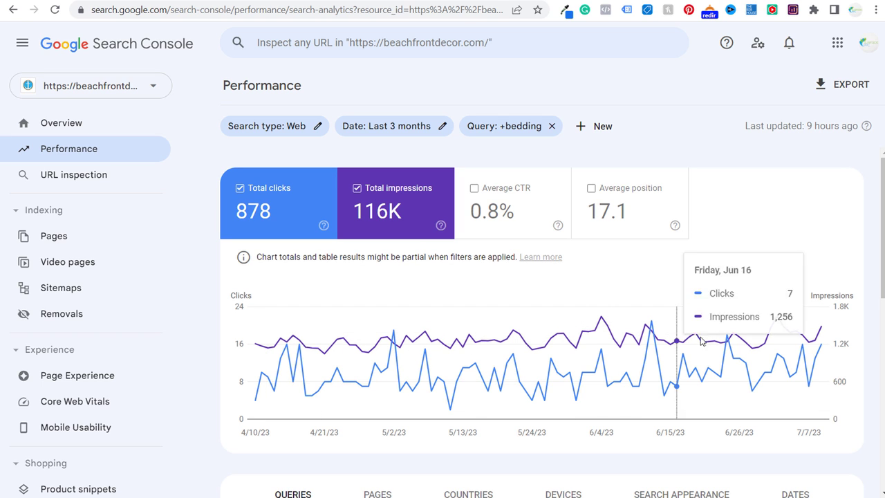
- Sort the bedding queries by Impressions, highest first, and check the 1000-query total
scroll(878, 201, down, 1)
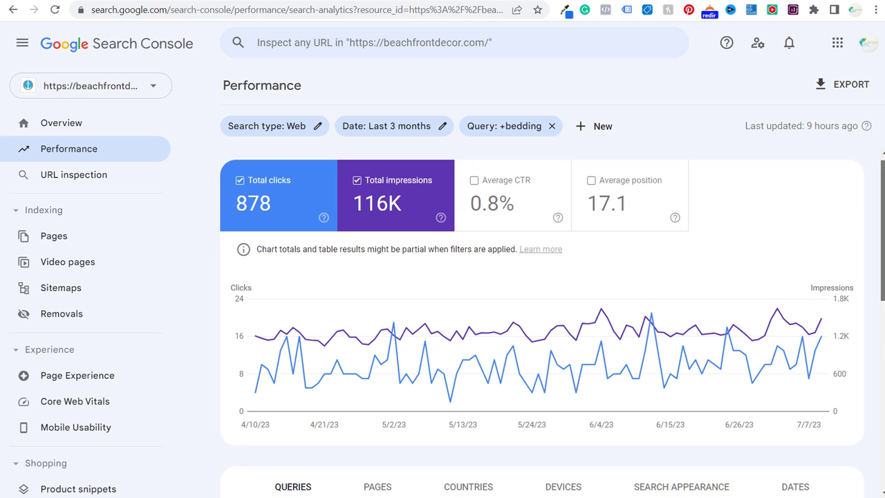
drag(882, 182, 882, 329)
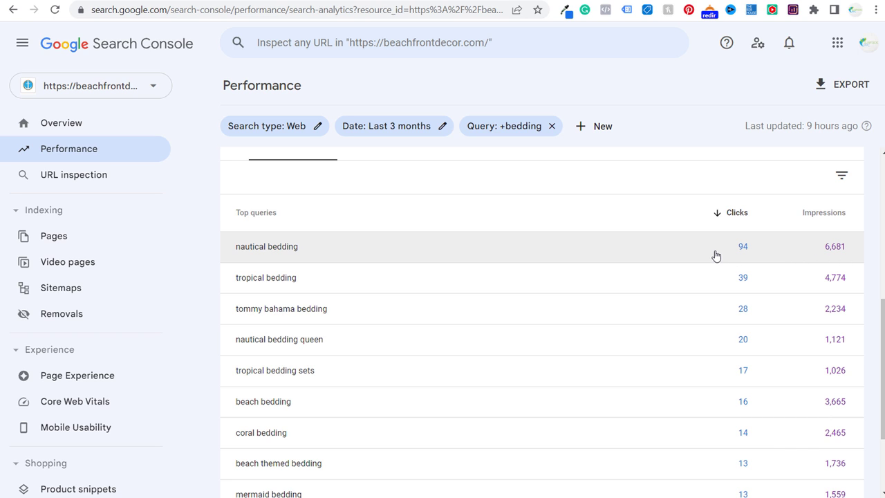
click(812, 213)
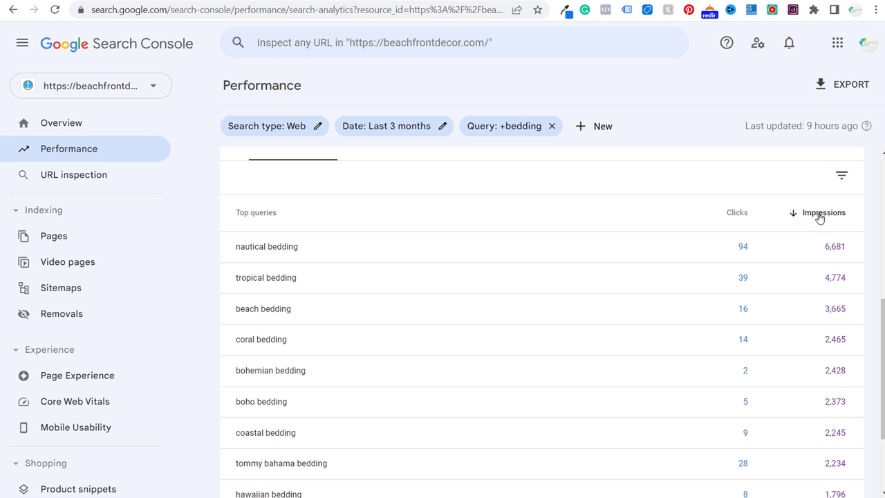
drag(882, 369, 882, 391)
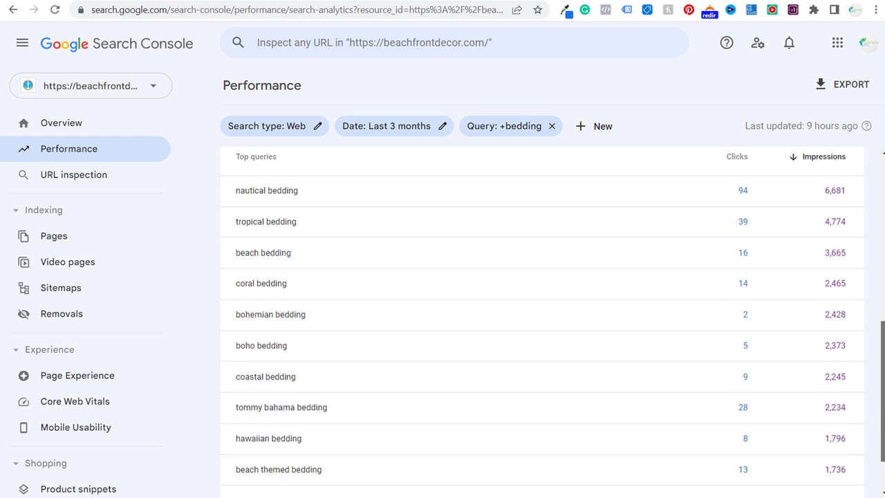
scroll(799, 433, down, 2)
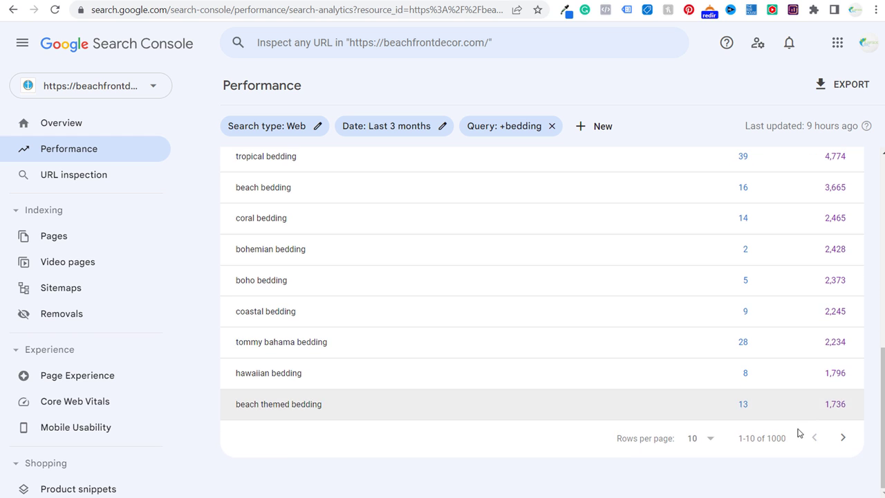
drag(739, 440, 785, 440)
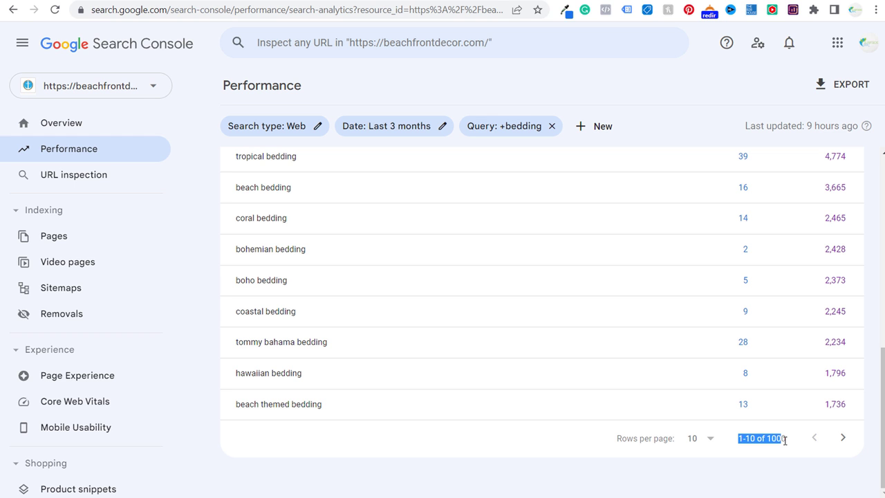
click(799, 444)
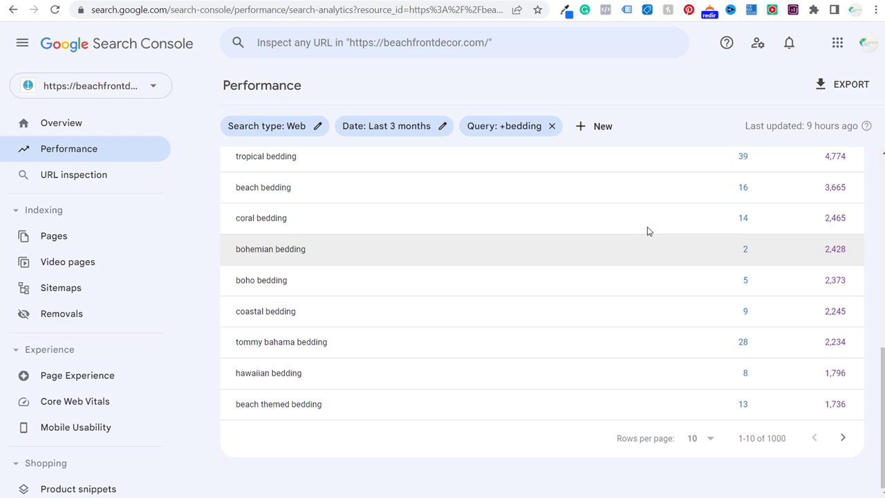
scroll(616, 219, up, 6)
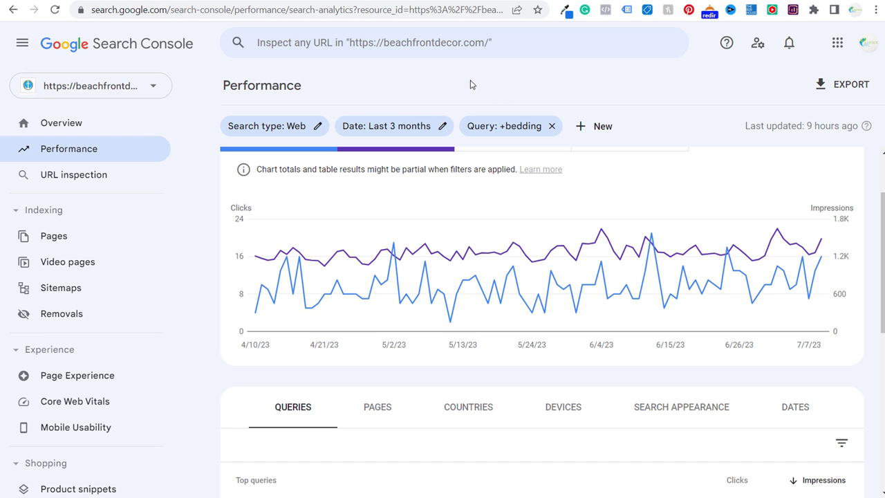
- Dismiss the EXPORT menu unused, then select the Search Console keywords column in Excel
click(836, 88)
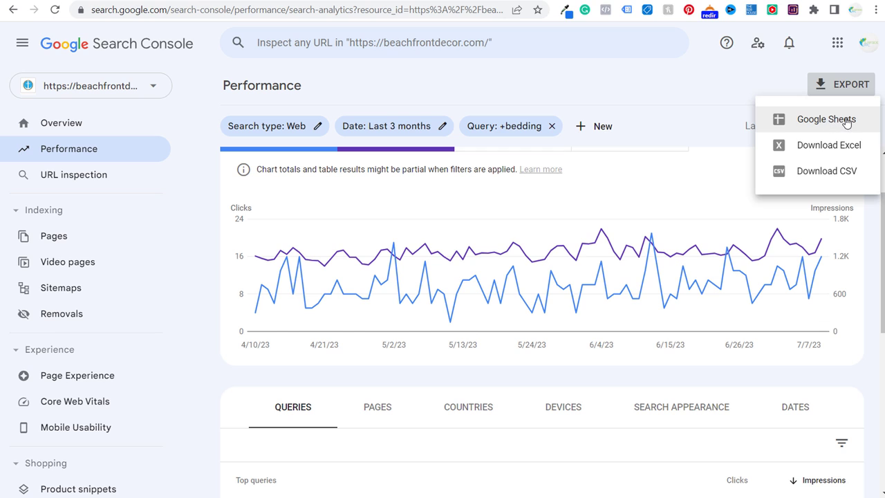
click(696, 84)
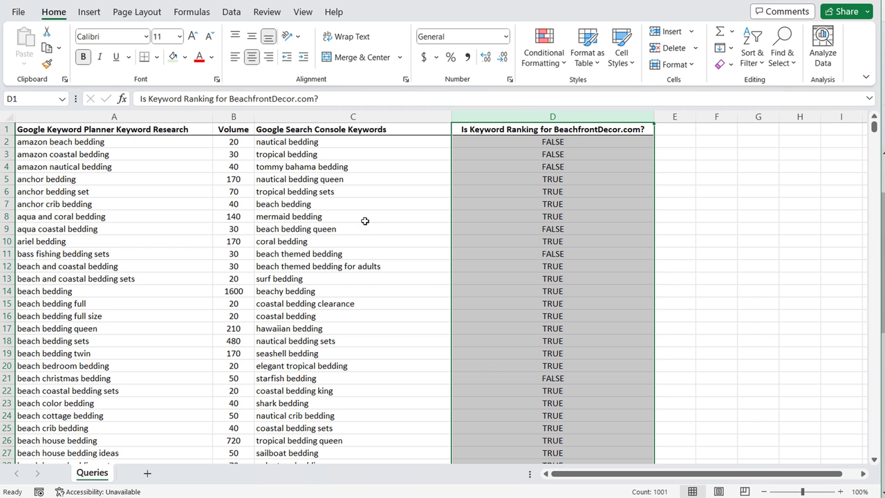
click(365, 221)
click(343, 117)
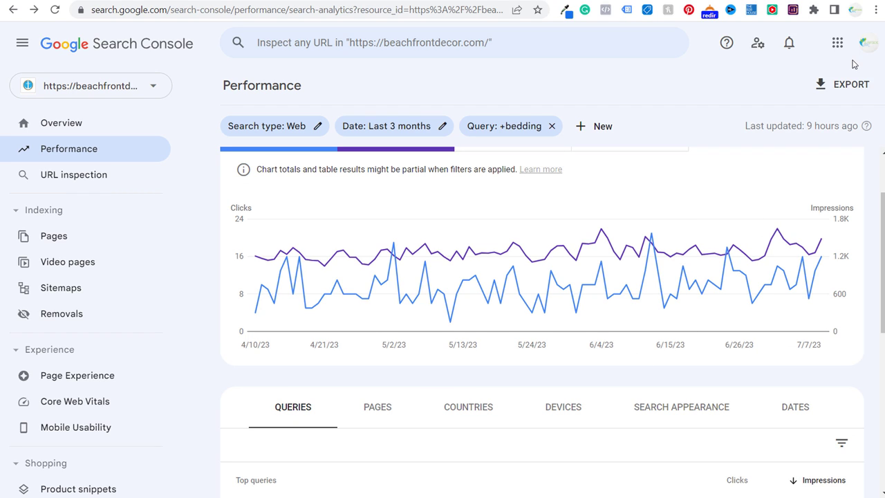
click(846, 81)
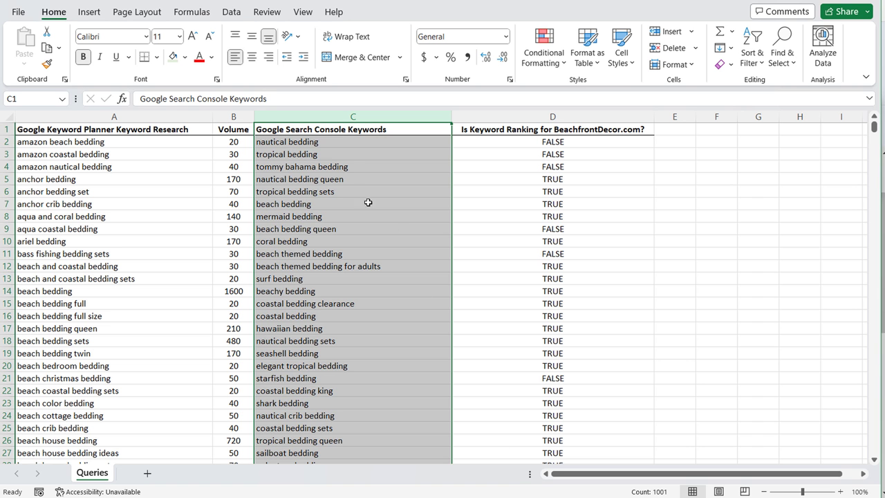
click(360, 167)
click(356, 117)
click(460, 202)
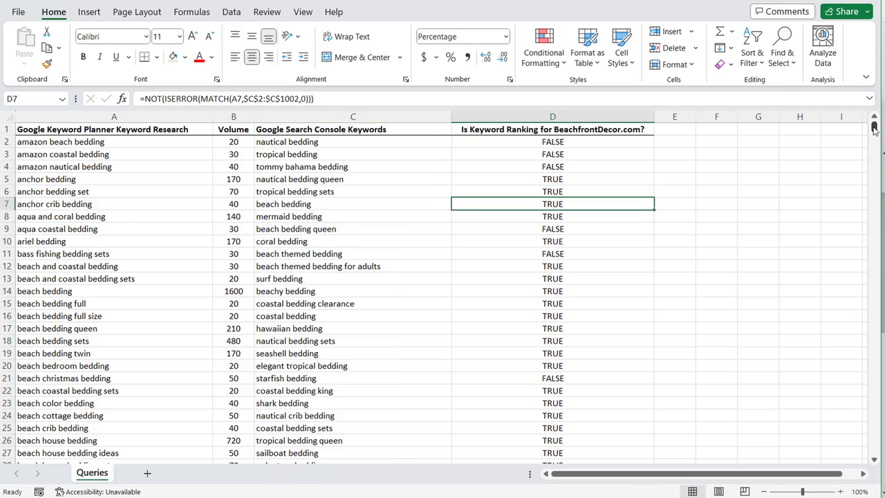
drag(873, 130, 872, 449)
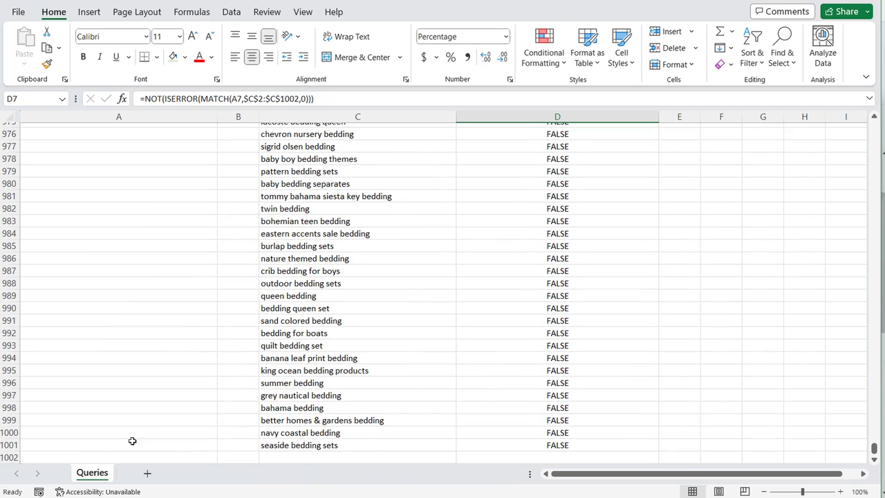
click(8, 445)
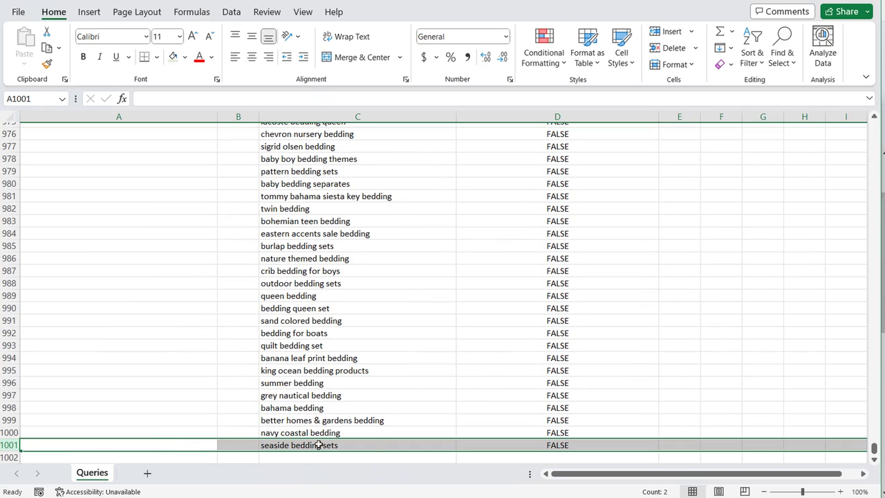
drag(874, 450, 873, 120)
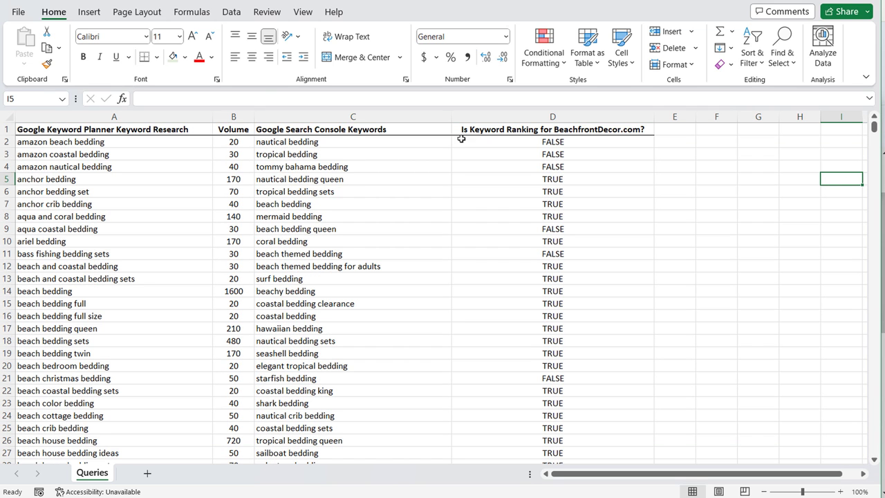
click(394, 119)
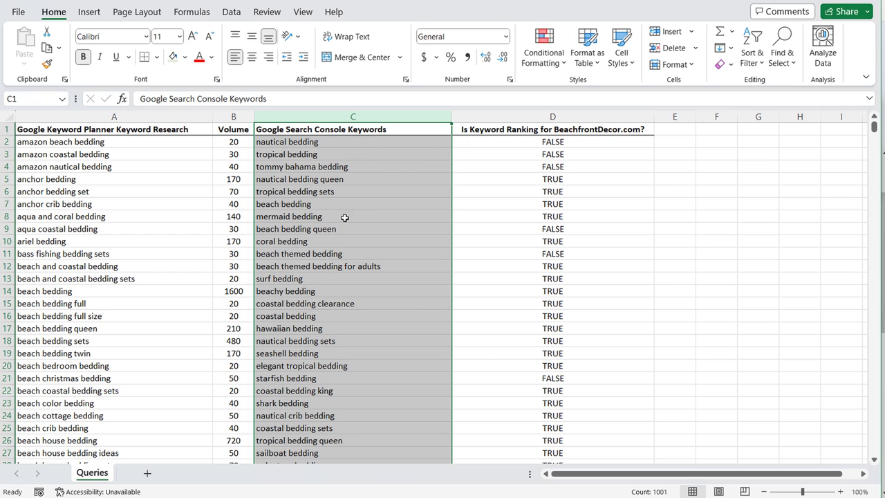
click(348, 180)
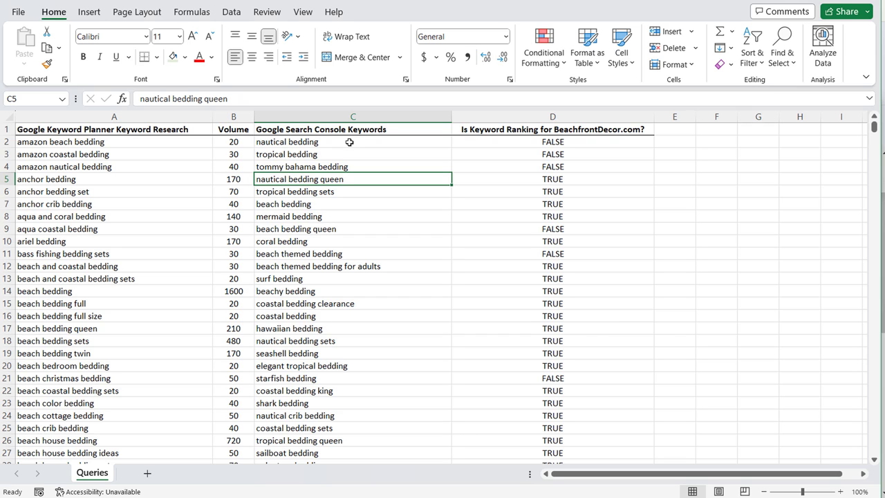
drag(350, 141, 339, 464)
- Cancel Remove Duplicates from the Data tab and inspect the ranking formula in cell D4
click(228, 12)
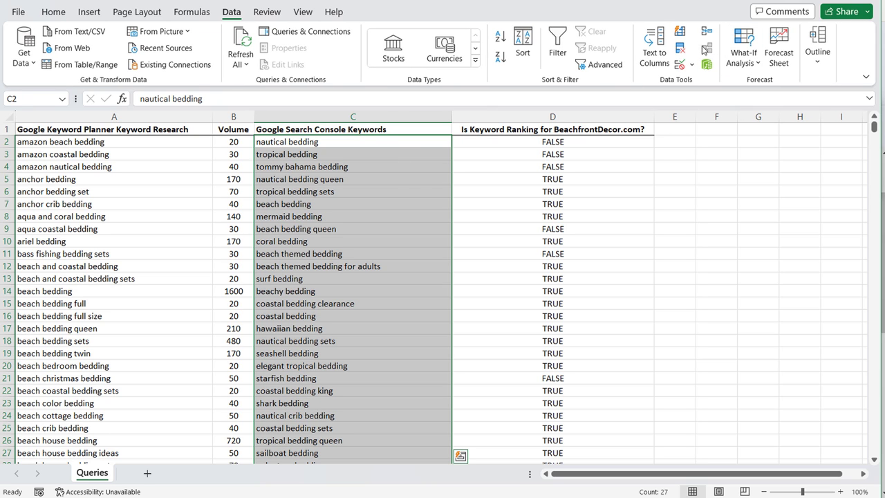
click(680, 49)
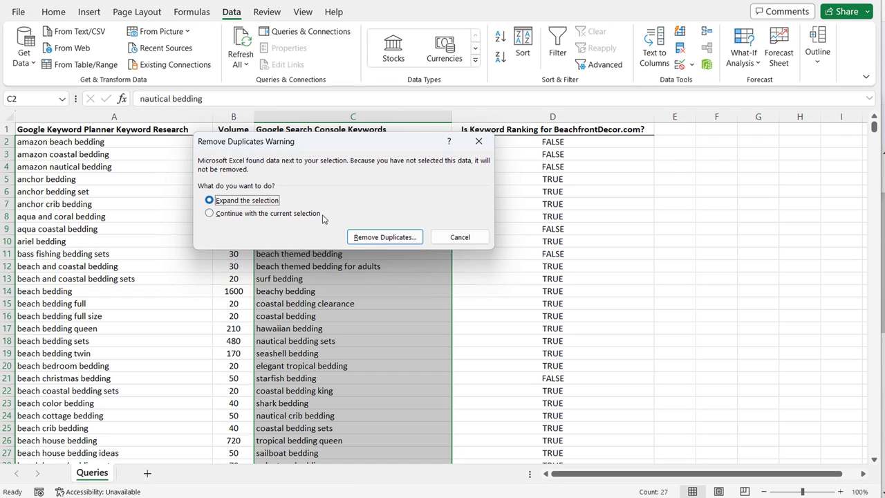
click(451, 237)
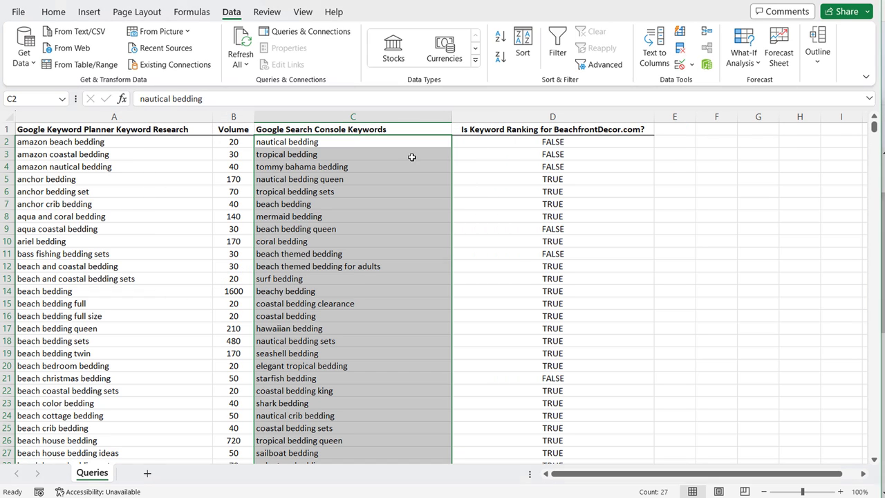
click(353, 318)
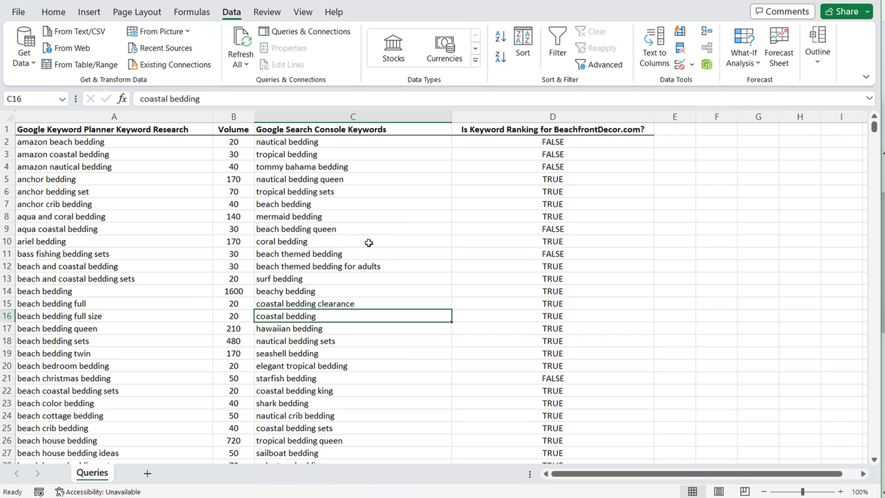
click(546, 166)
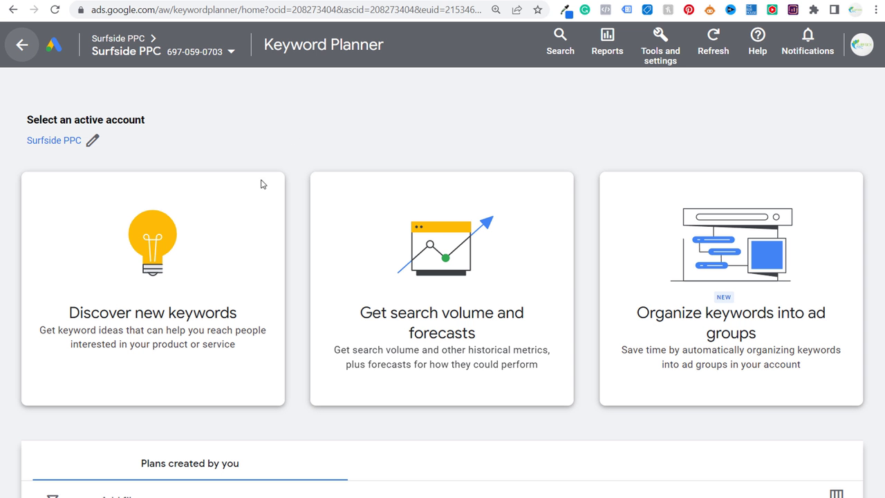
- Open Discover new keywords, then close Search Console's export menu and scroll its bedding queries
click(214, 251)
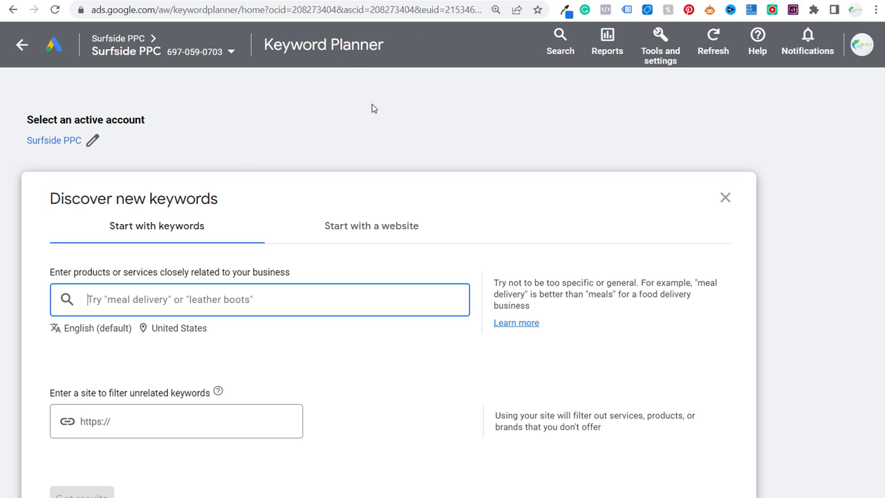
click(416, 0)
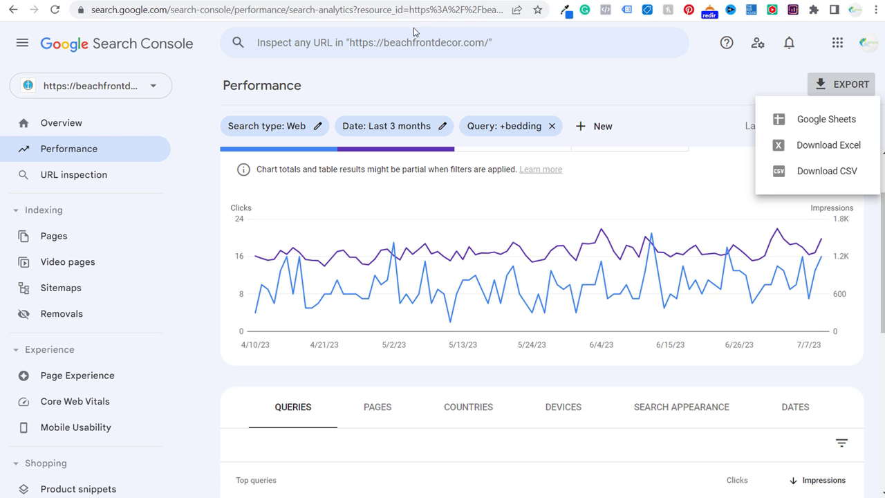
click(716, 97)
scroll(647, 214, down, 2)
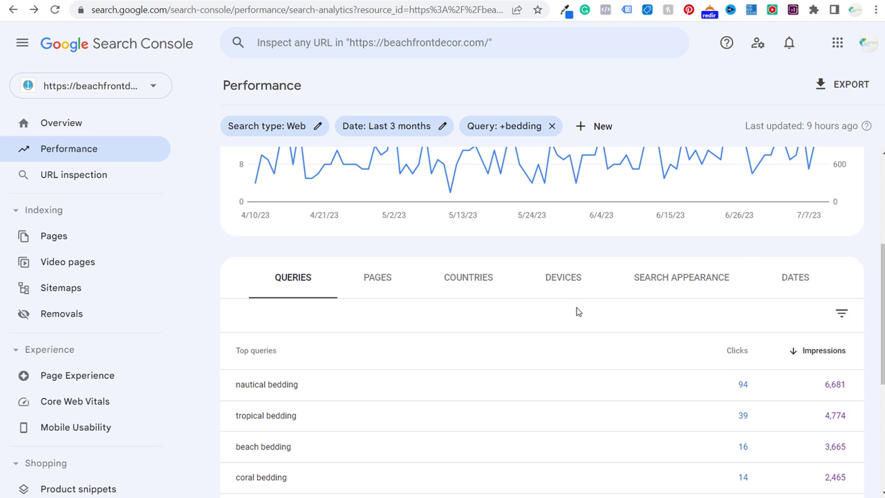
scroll(484, 304, down, 2)
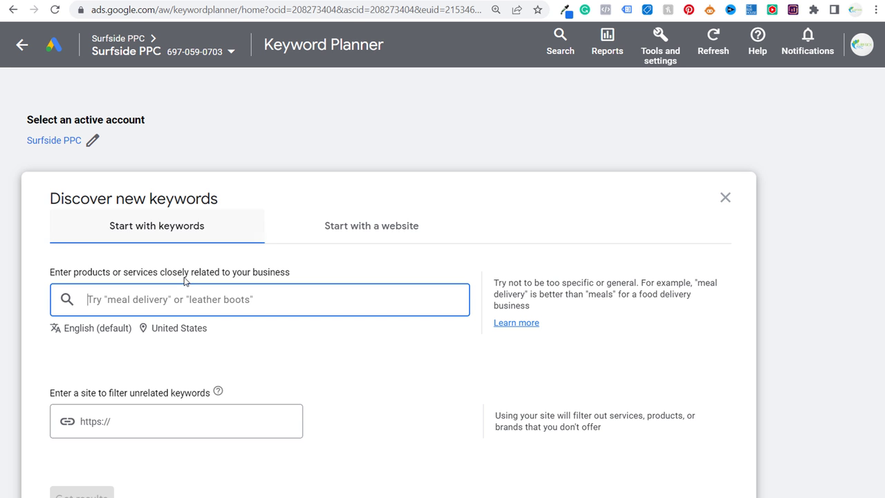
- Enter nautical bedding and coastal bedding as seeds, then paste the remaining top bedding keywords
scroll(253, 228, down, 2)
text(na)
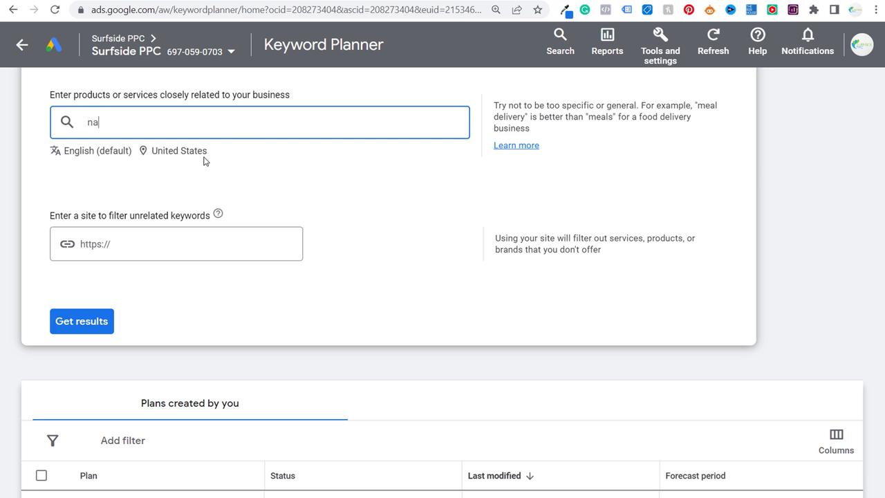
text(utical bedding)
key(Return)
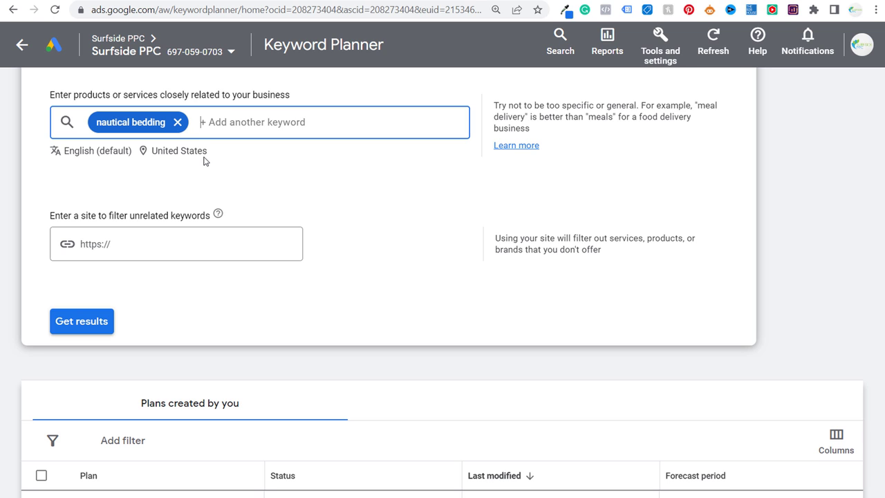
text(coastal bedding)
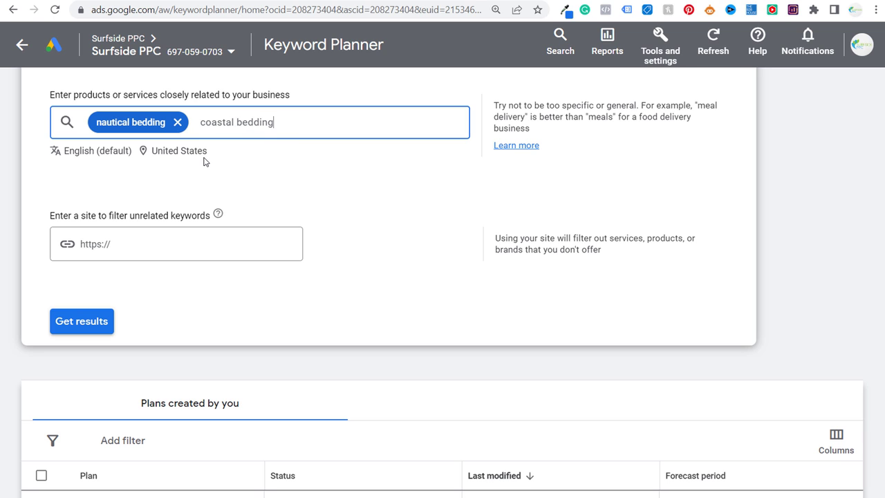
key(Return)
text(beach bedd)
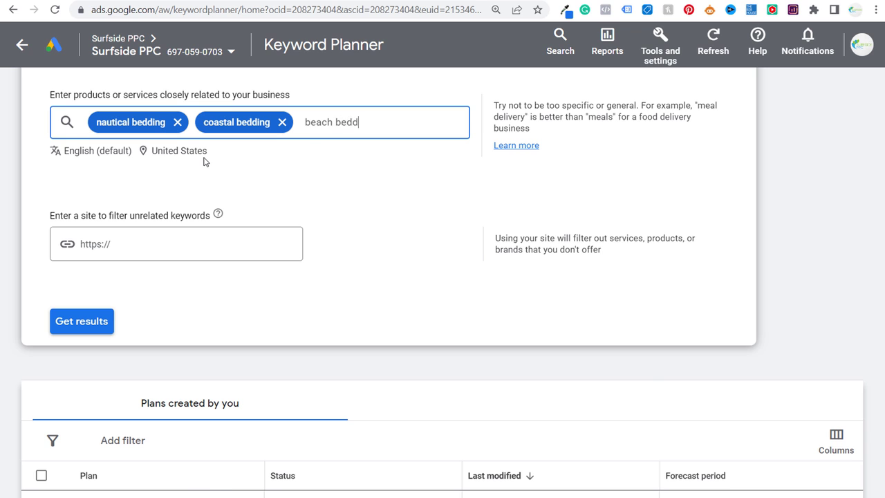
text(tropical bedding coral bedding tommy bahama bedding hawaiian bedding beach themed bedding mermaid bedding shark bedding)
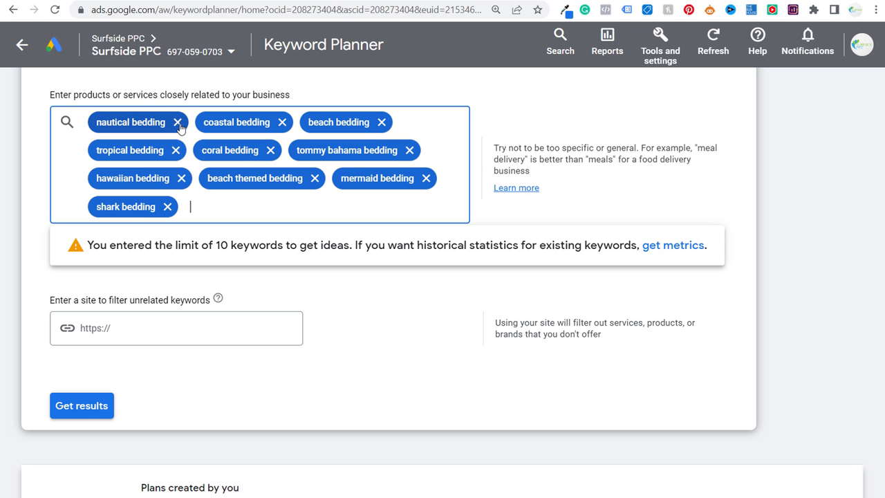
- Generate keyword ideas for the ten bedding seed keywords
key(ctrl+Tab)
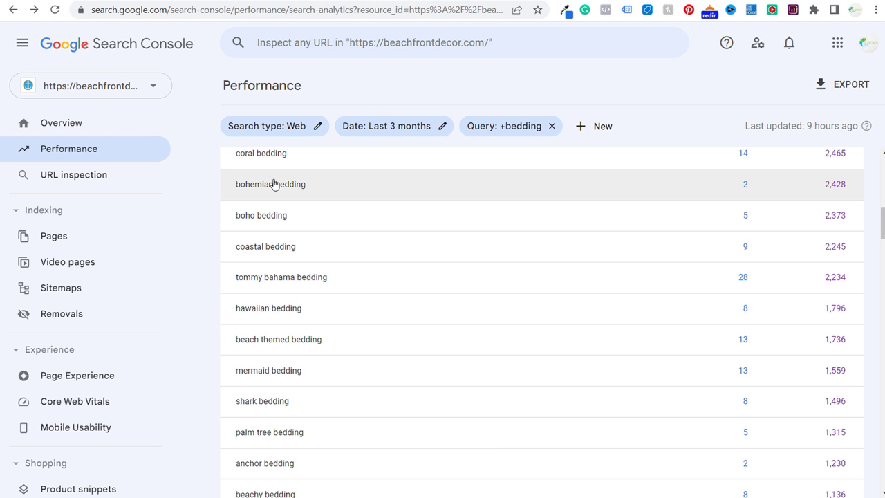
click(293, 2)
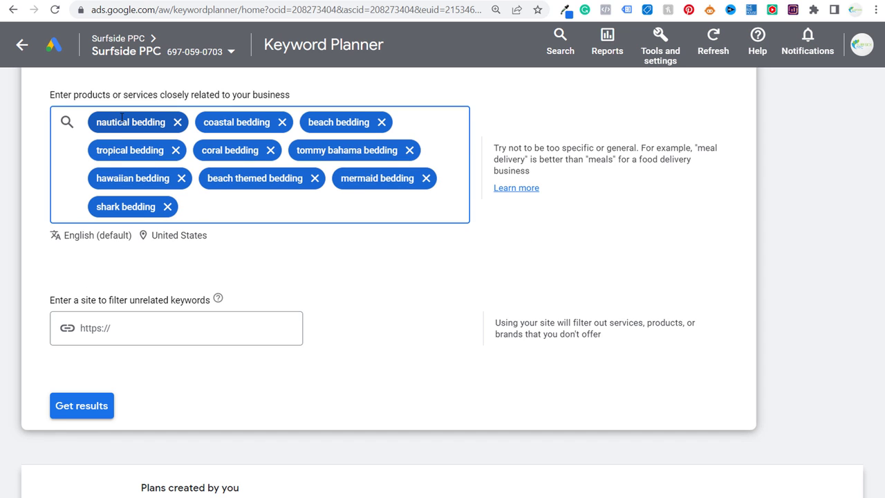
click(88, 406)
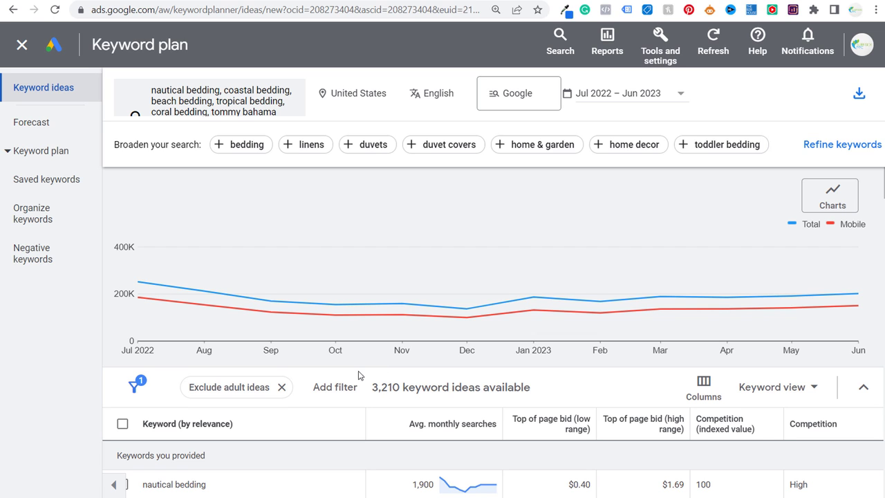
- Filter the keyword ideas to those whose keyword text contains 'bedding'
click(329, 392)
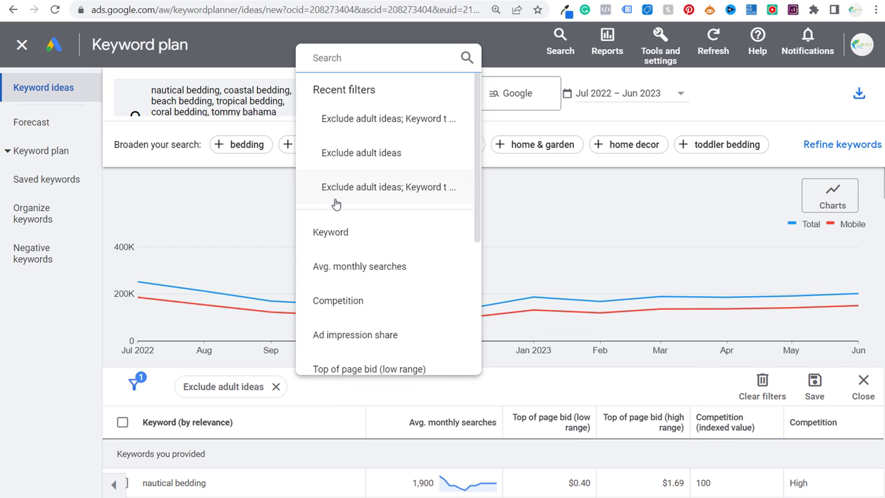
click(340, 236)
click(353, 375)
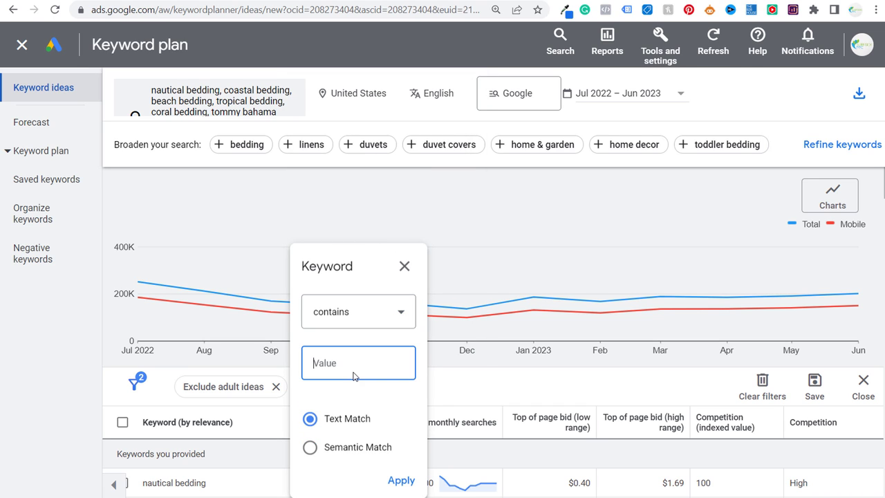
text(bedding)
click(409, 489)
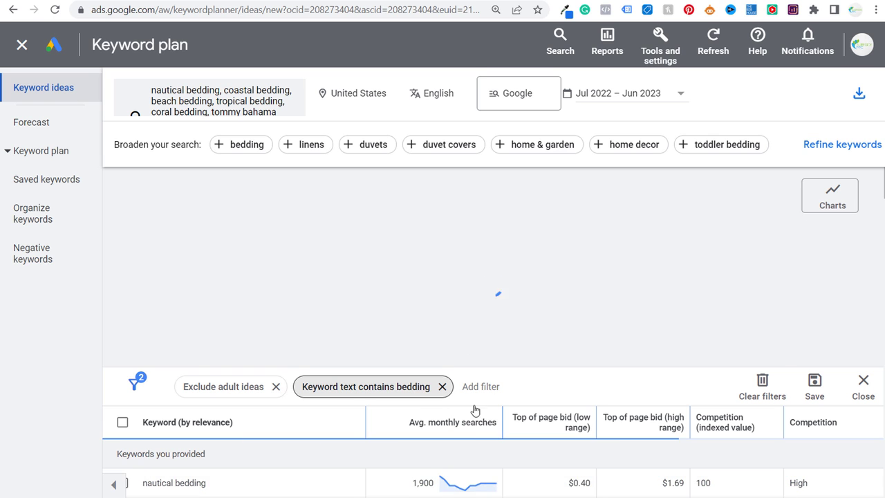
scroll(557, 378, down, 2)
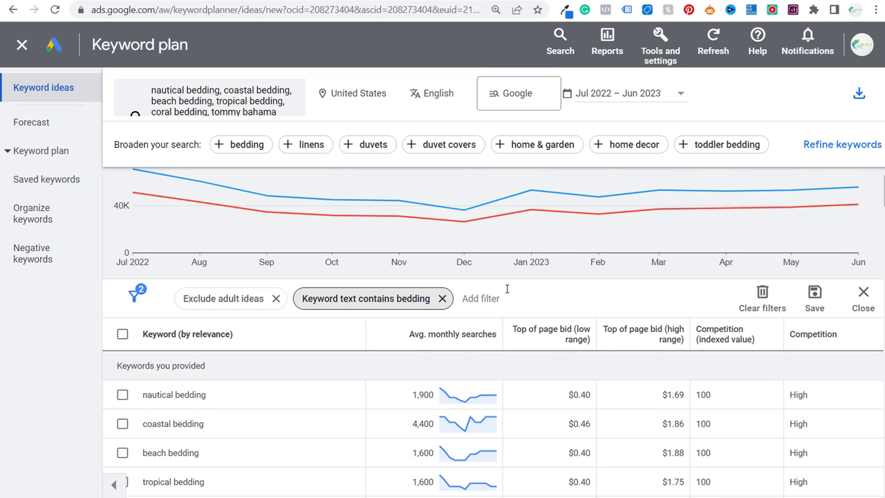
scroll(489, 275, down, 2)
- Add an Avg. monthly searches filter of at least 20
click(488, 209)
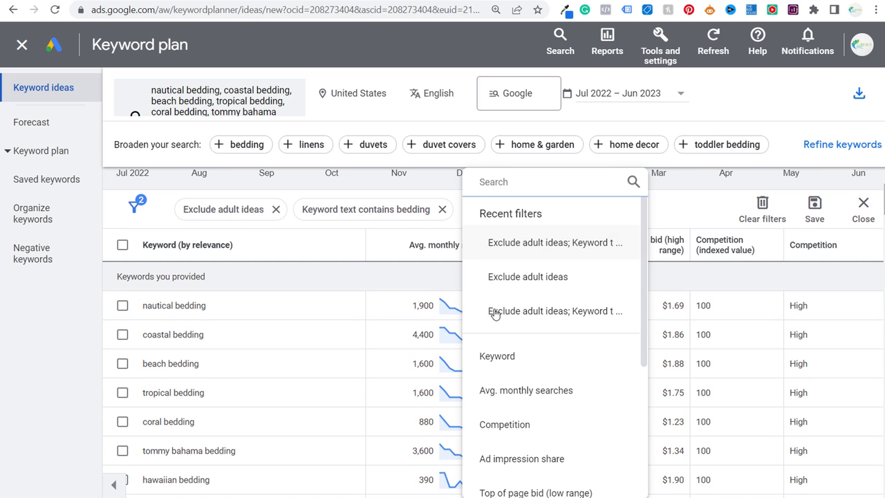
click(510, 394)
click(552, 291)
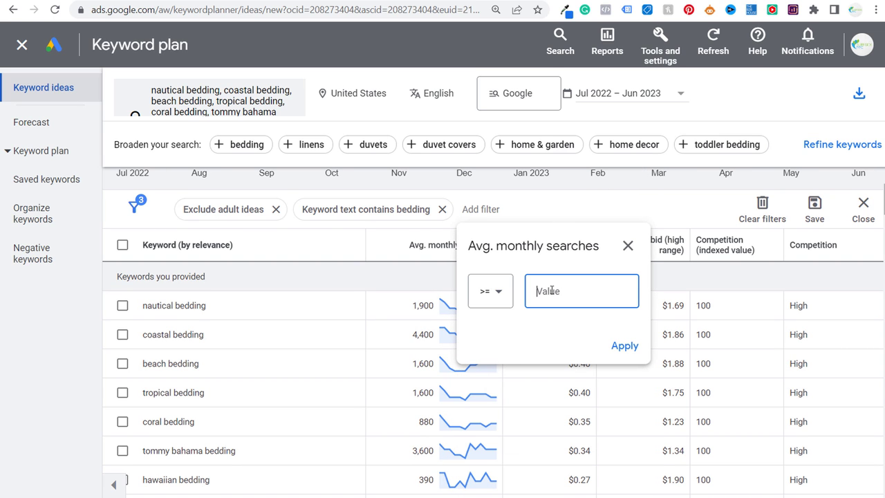
text(20)
click(624, 346)
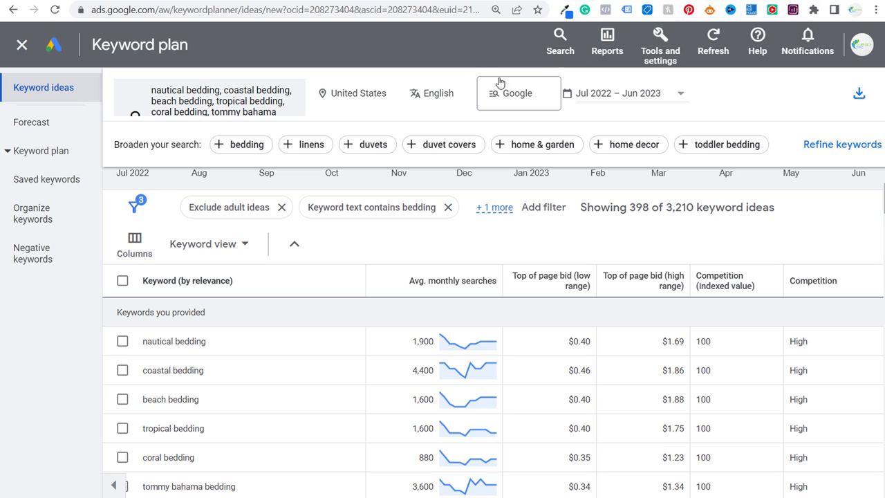
- Select all 398 filtered bedding keyword ideas and add them to the plan under Saved keywords
key(ctrl+Tab)
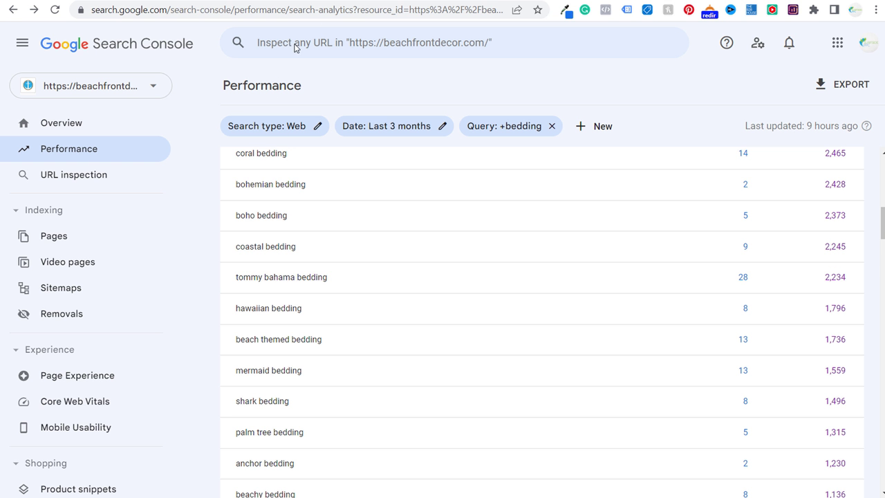
key(ctrl+shift+Tab)
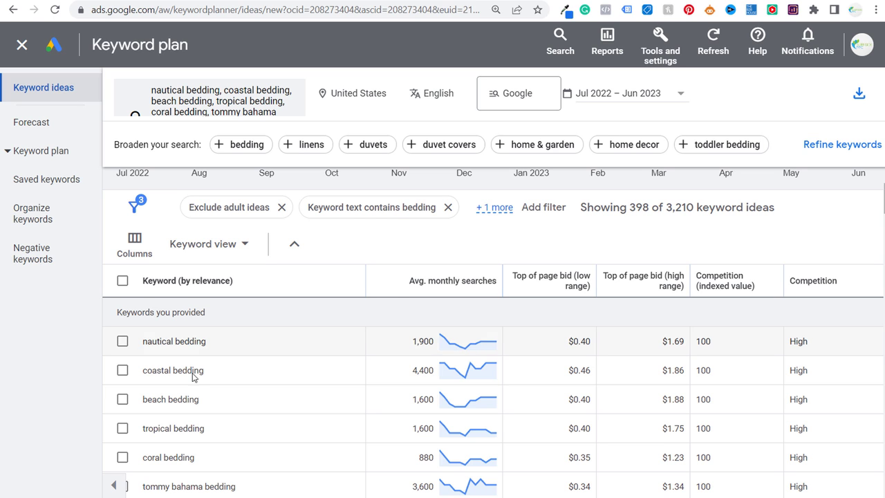
click(122, 279)
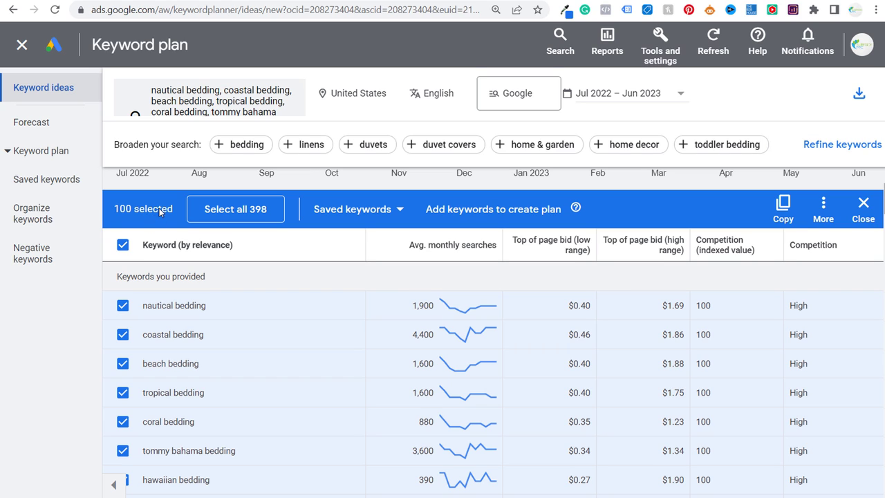
click(236, 217)
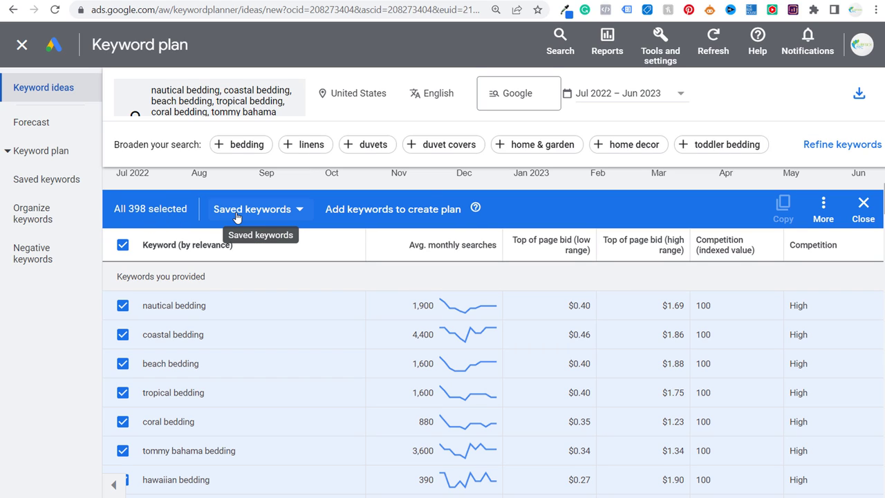
click(245, 211)
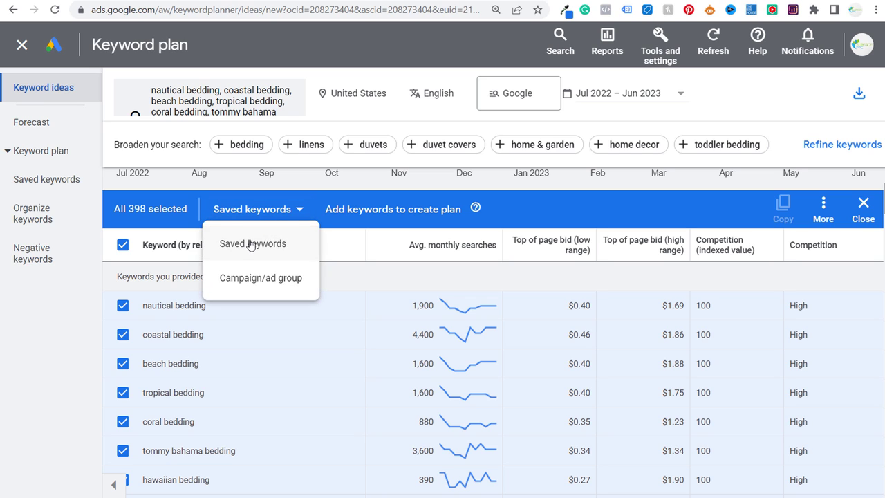
click(249, 245)
click(391, 211)
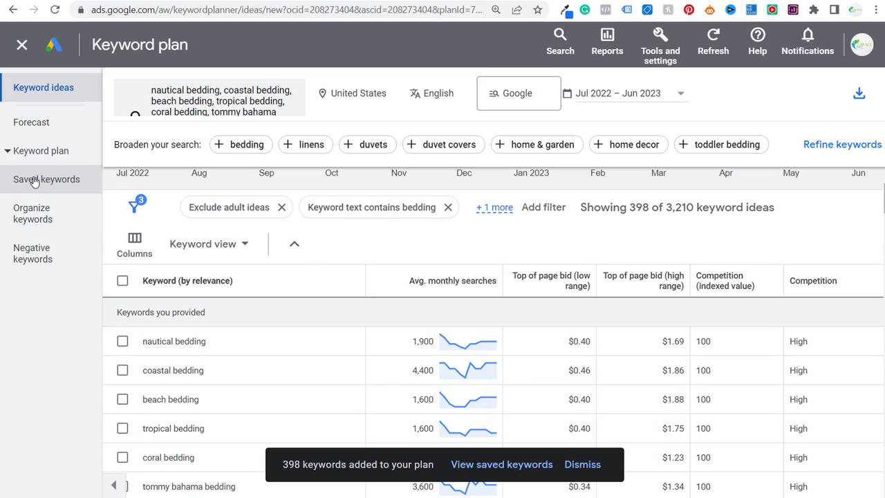
- Browse the draft plan's saved bedding keywords and their Jul 2022–Jun 2023 searches chart
click(55, 179)
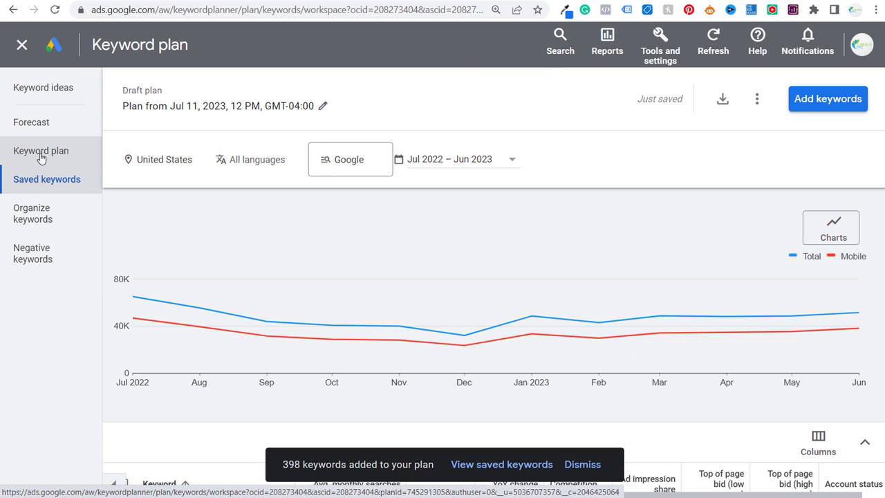
click(61, 151)
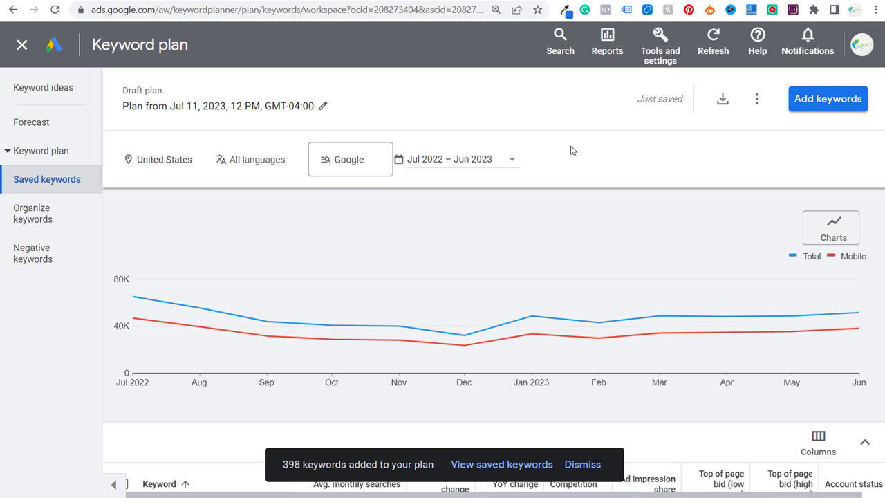
scroll(557, 288, down, 3)
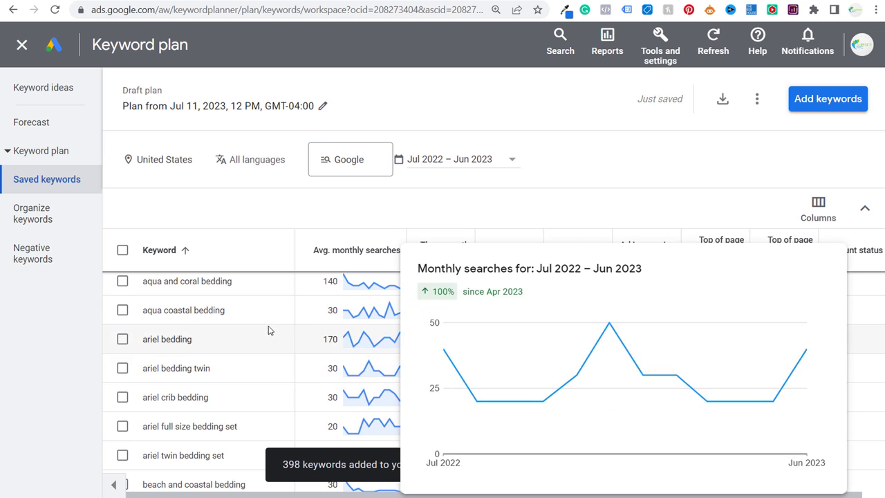
scroll(270, 336, up, 2)
scroll(270, 328, down, 3)
scroll(269, 328, down, 4)
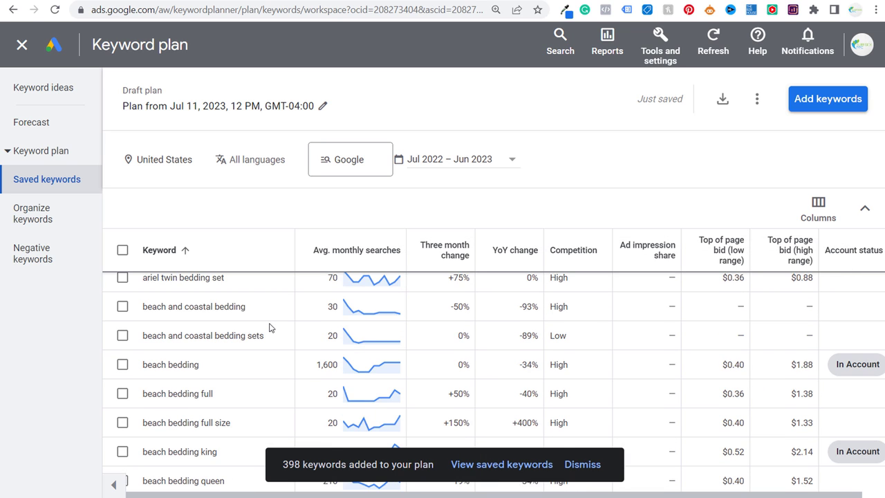
scroll(268, 323, down, 2)
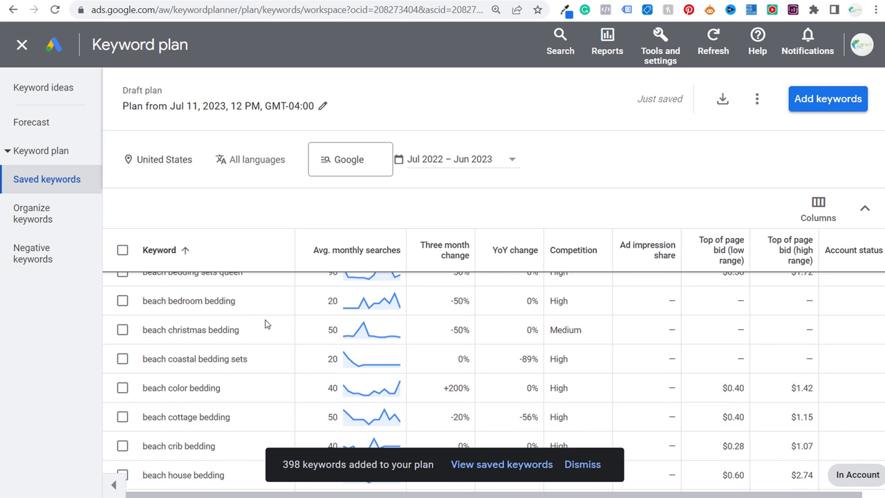
scroll(281, 348, up, 6)
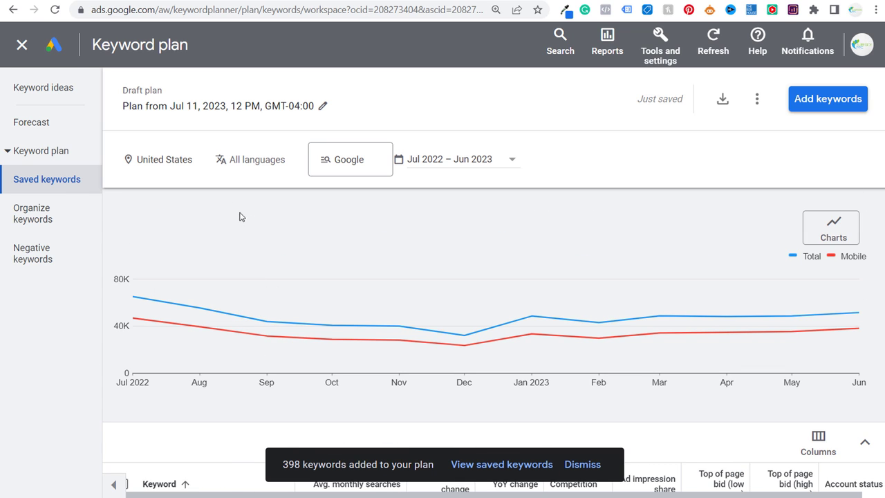
- Expand the ten seed keywords from Keyword ideas, then go to the Search Console query report
click(58, 85)
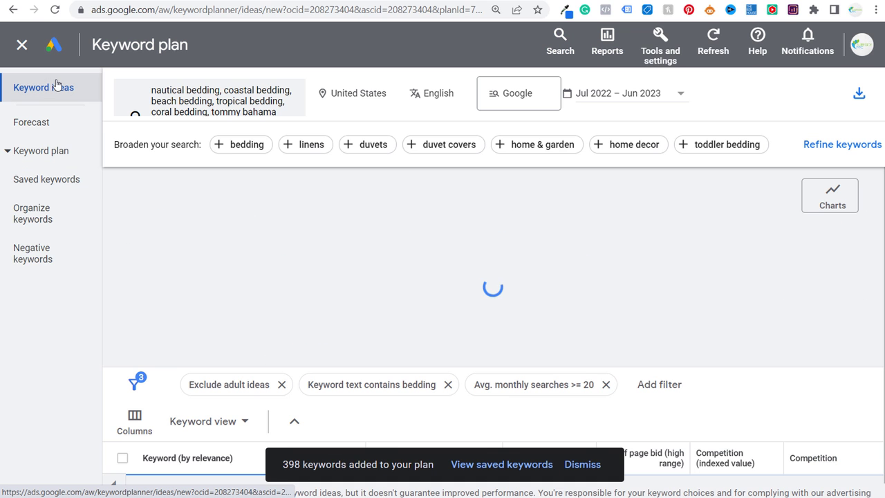
click(249, 96)
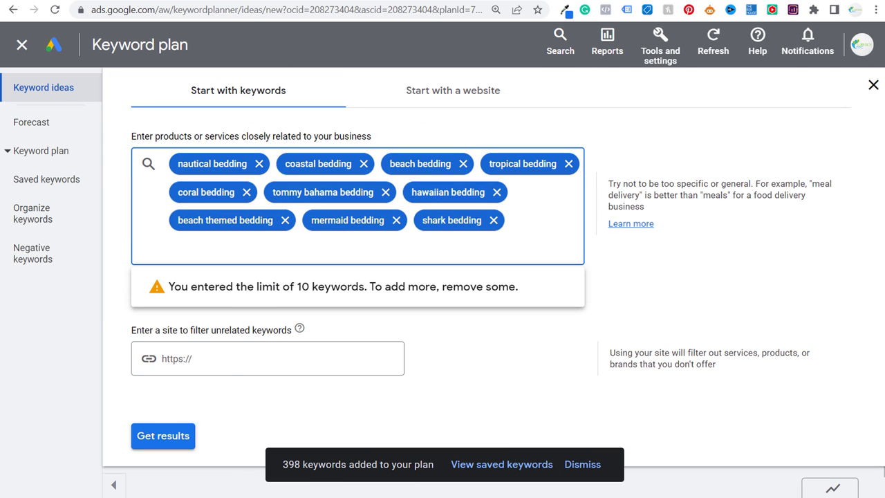
key(ctrl+Tab)
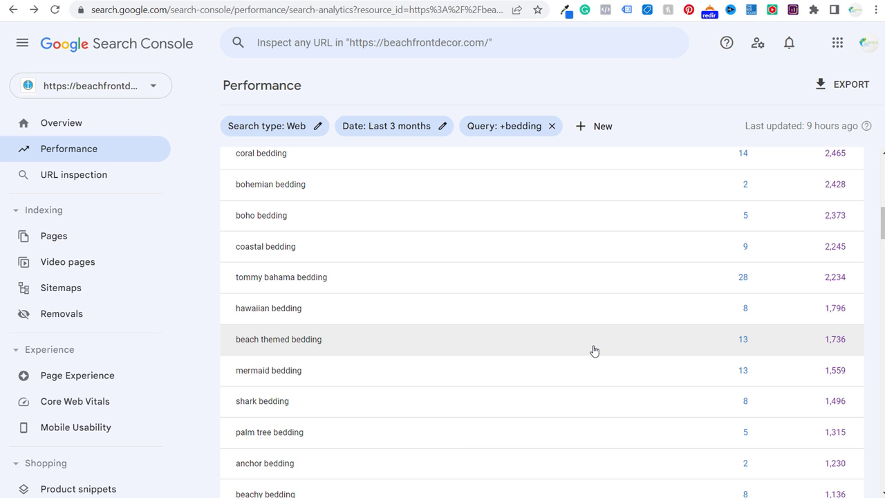
- Bring up the BEACHFRONTDECOR notes with the nautical, tropical and beach bedding theme lists
key(alt+Tab)
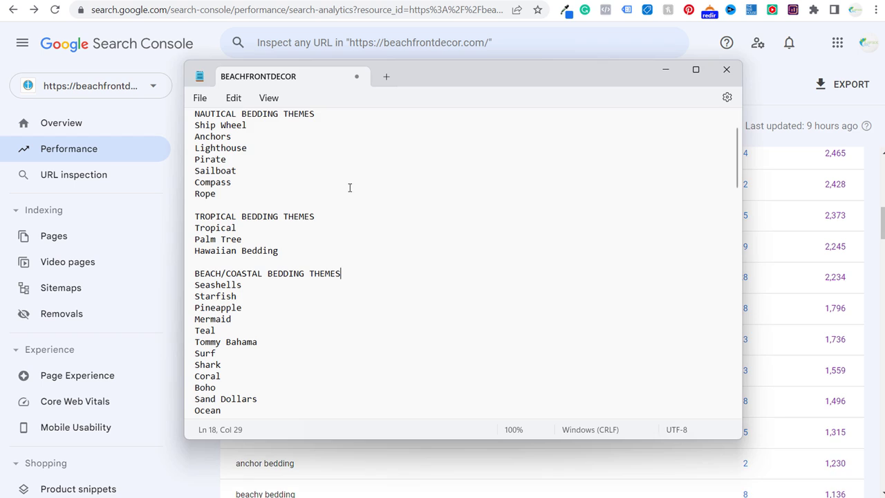
- Look over the theme lines from Ship Wheel through Hawaiian Bedding in the notes
click(257, 127)
click(269, 149)
click(270, 163)
click(270, 181)
click(264, 228)
click(266, 238)
click(317, 252)
drag(196, 125, 253, 194)
click(531, 195)
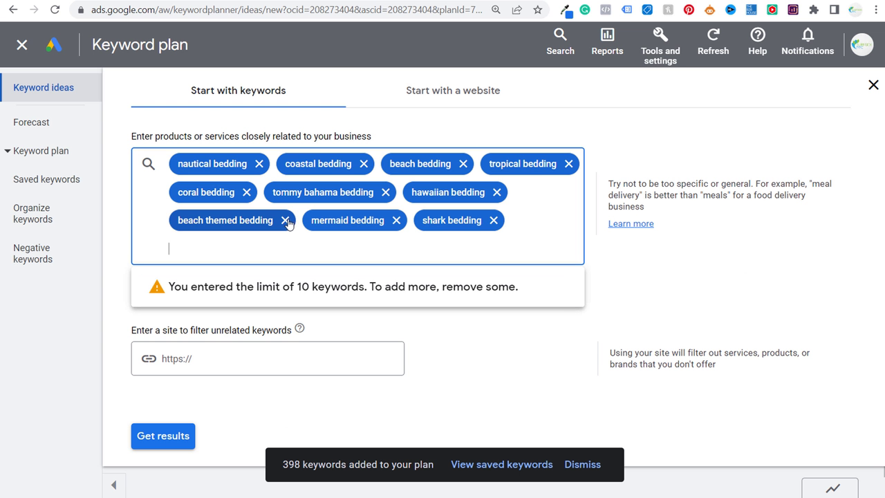
- Remove all ten seed keywords, from beach themed bedding through shark bedding
click(285, 220)
click(247, 192)
click(258, 164)
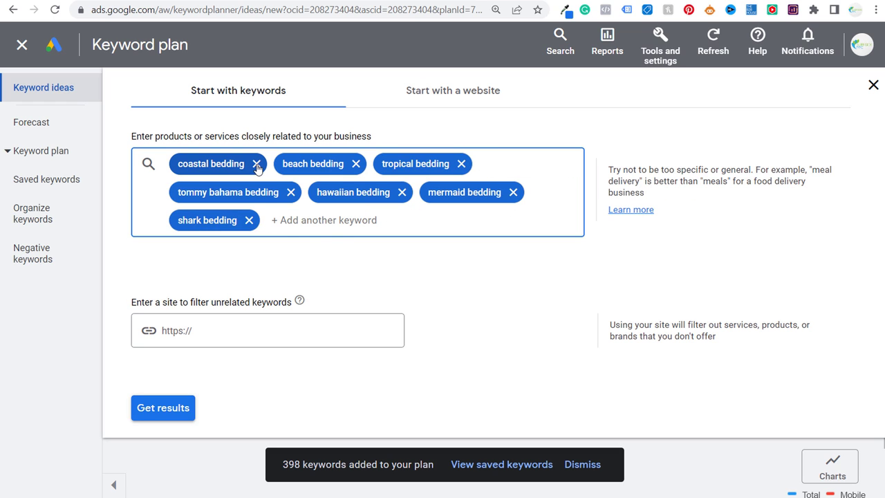
click(257, 165)
click(253, 165)
click(258, 165)
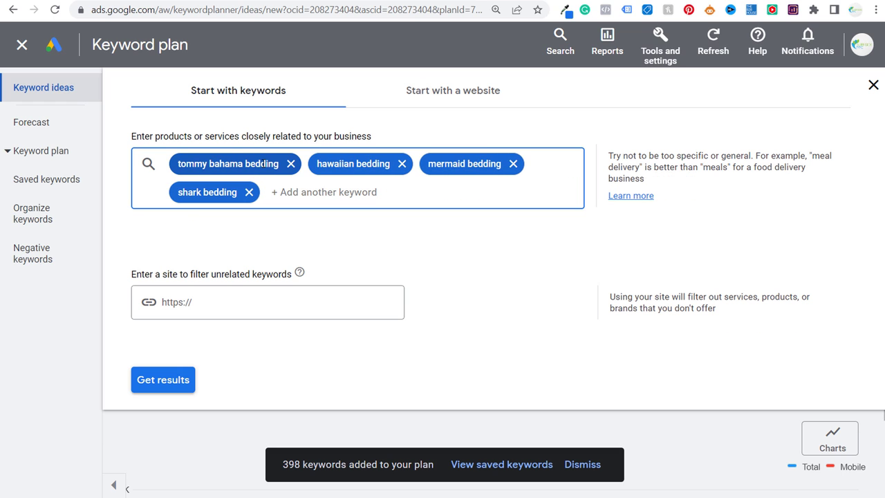
click(291, 163)
click(262, 165)
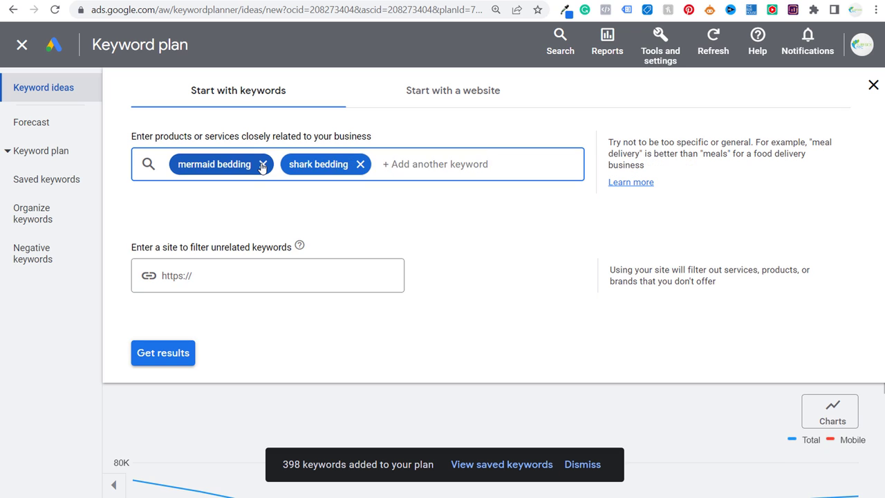
click(262, 166)
click(249, 164)
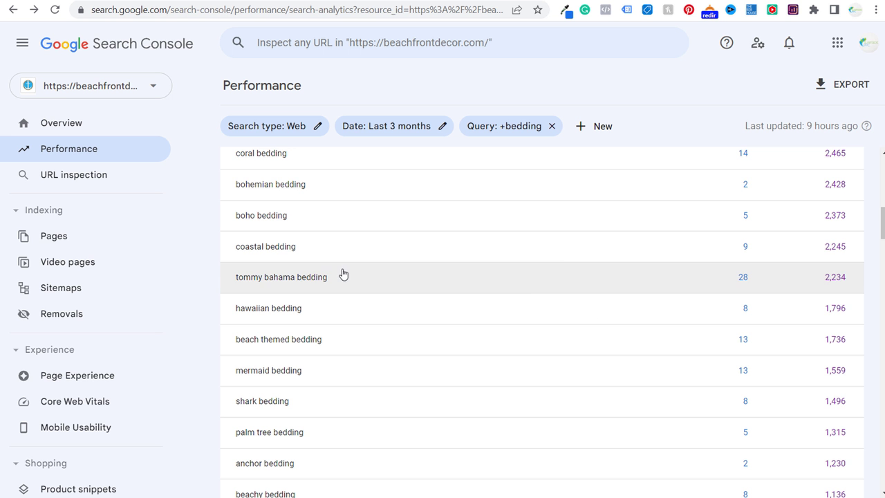
scroll(371, 331, down, 2)
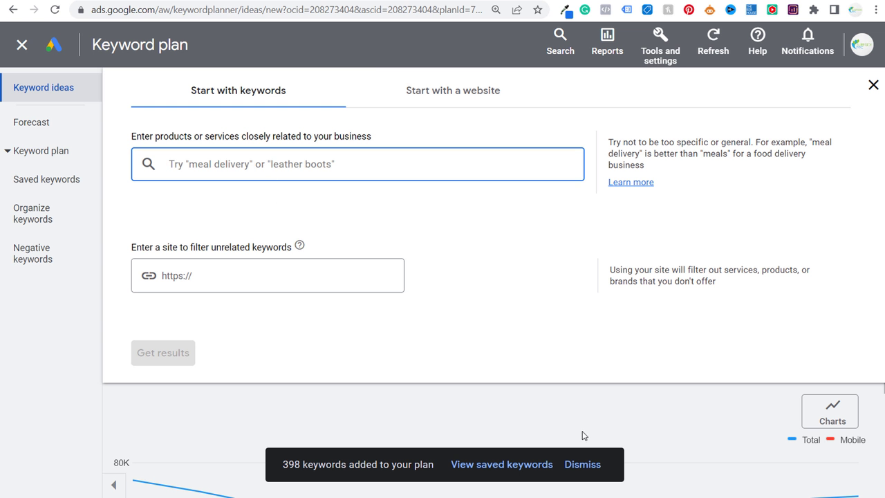
- Enter turtle bedding and seashell bedding, then paste eight more beach bedding keywords as seeds
key(alt+Tab)
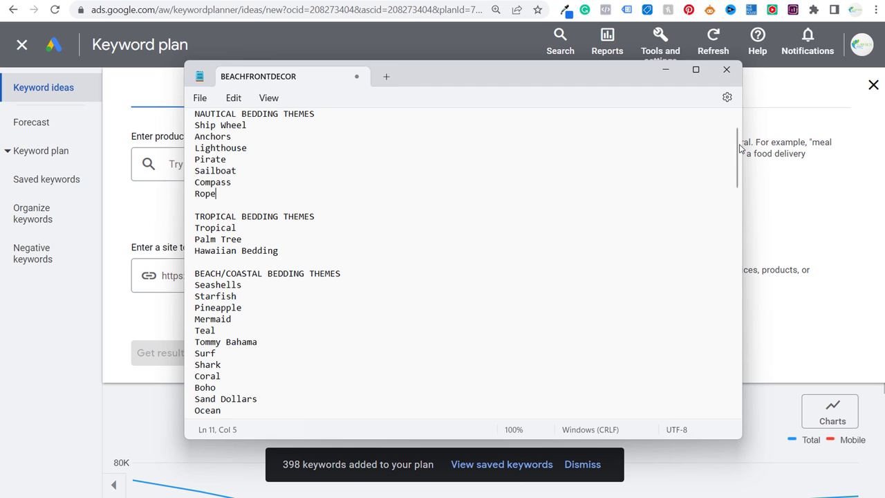
drag(736, 151, 737, 168)
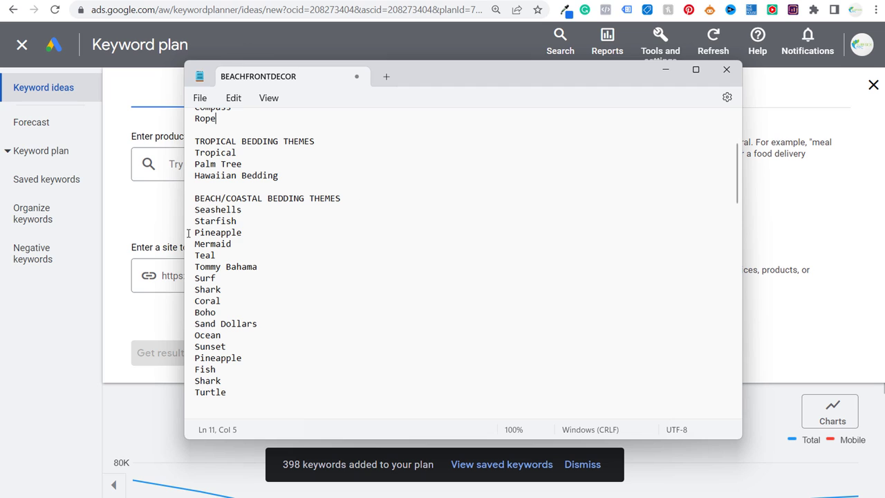
click(168, 167)
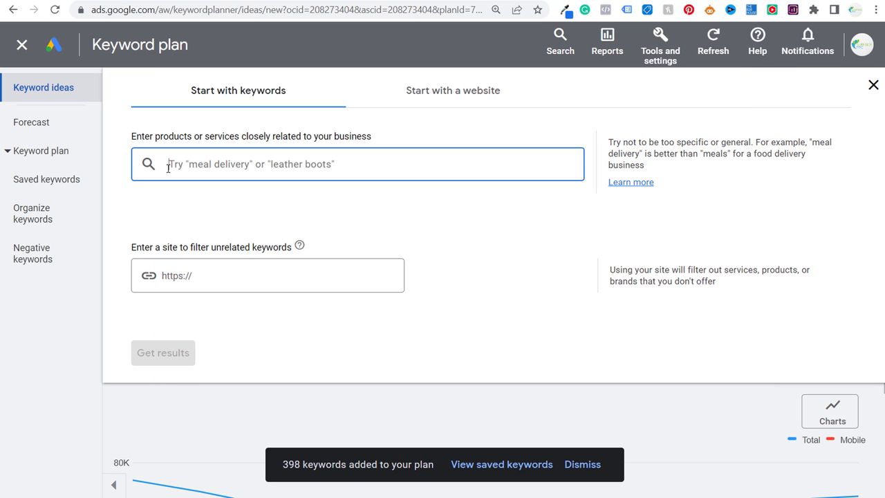
text(turtle bedding)
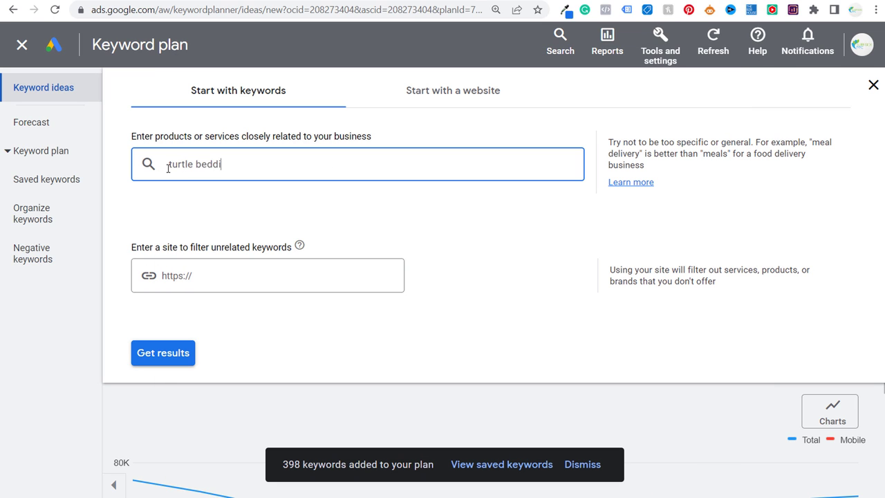
key(Return)
text(s)
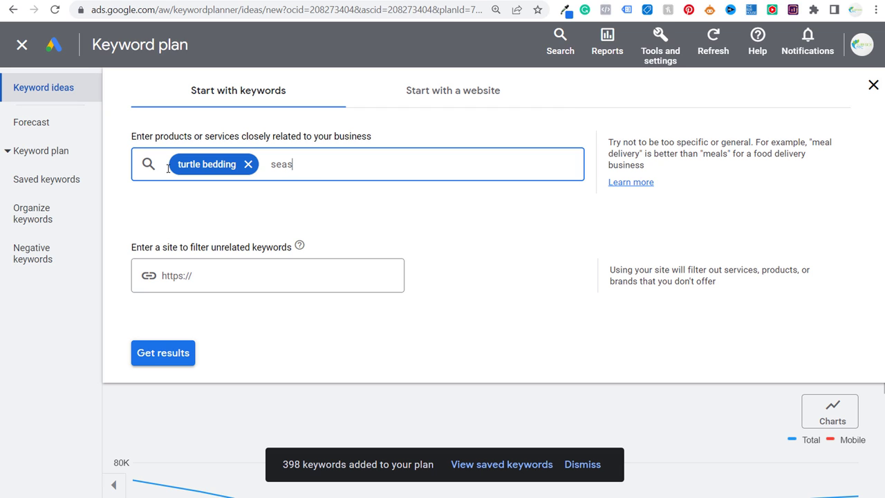
text(hashell bedding)
key(Return)
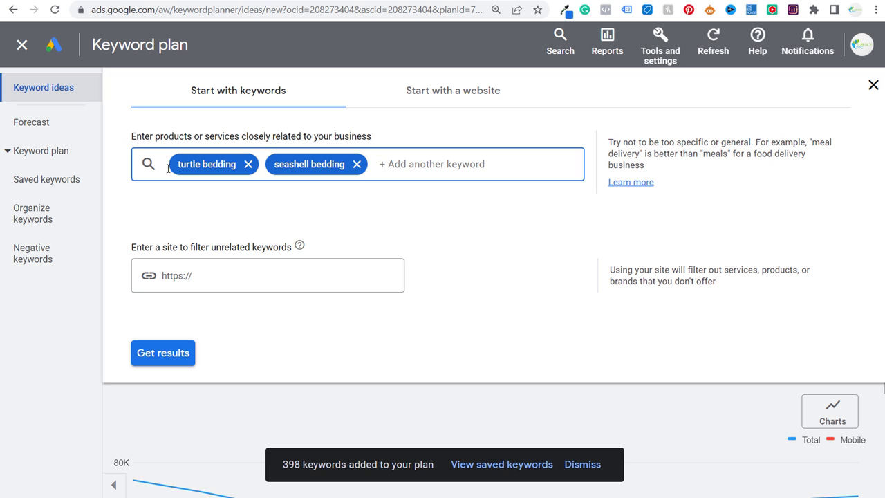
click(584, 465)
text(fish bedding pineapple bedding sunset bedding sand dollar bedding starfish bedding mermaid bedding surf bedding ocean bedding)
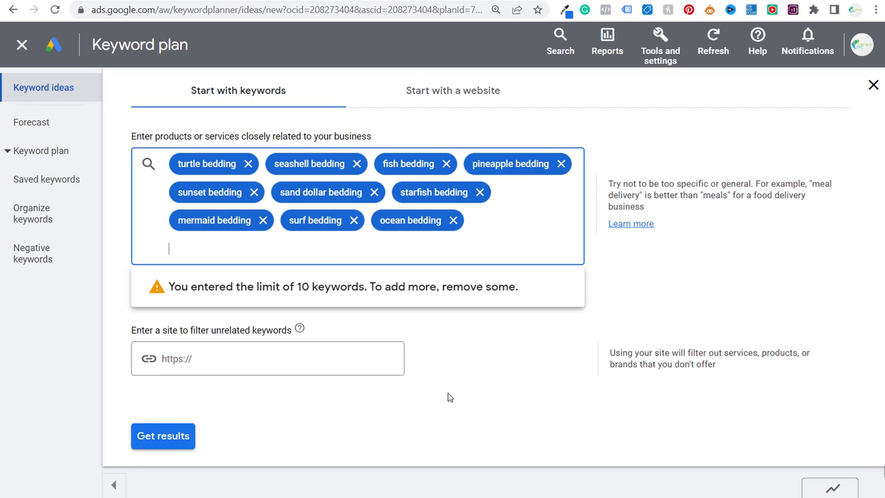
click(528, 389)
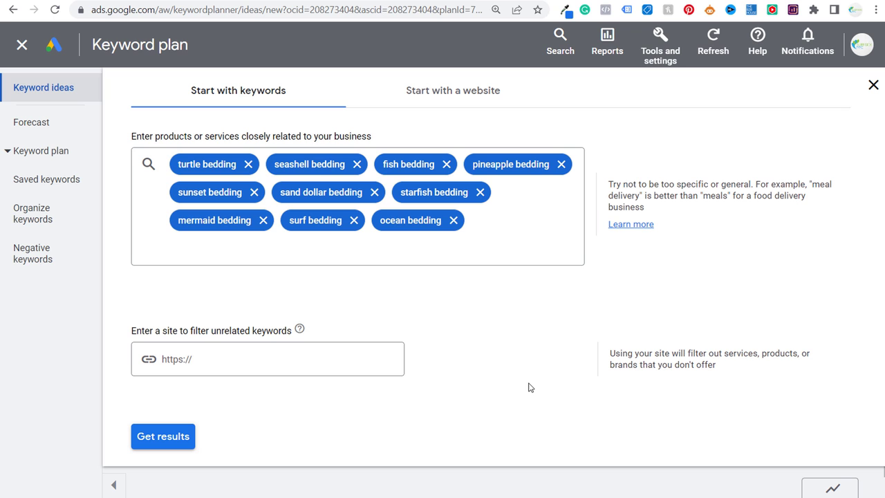
- Get ideas for the ten seeds and add all 143 ideas to the keyword plan
click(144, 428)
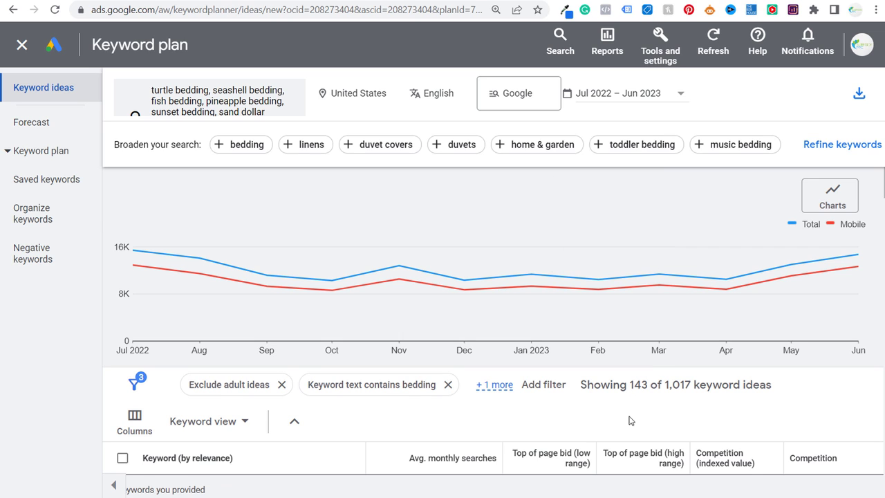
scroll(630, 400, down, 1)
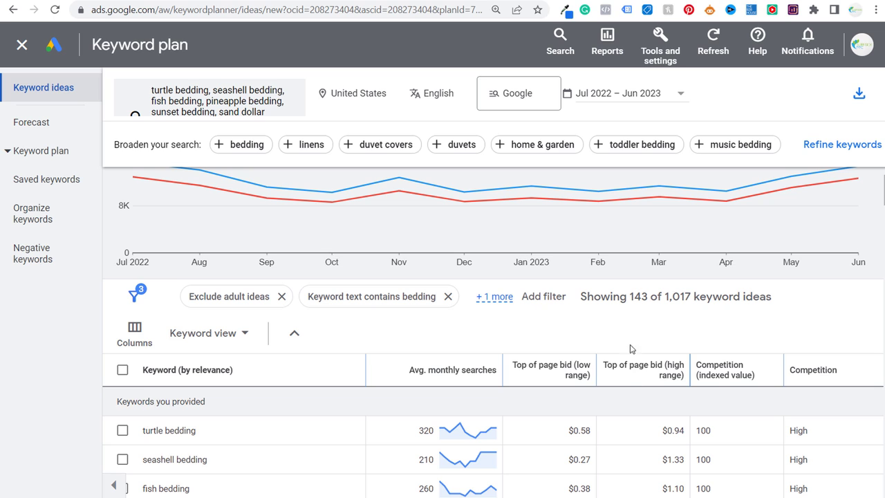
scroll(631, 307, down, 1)
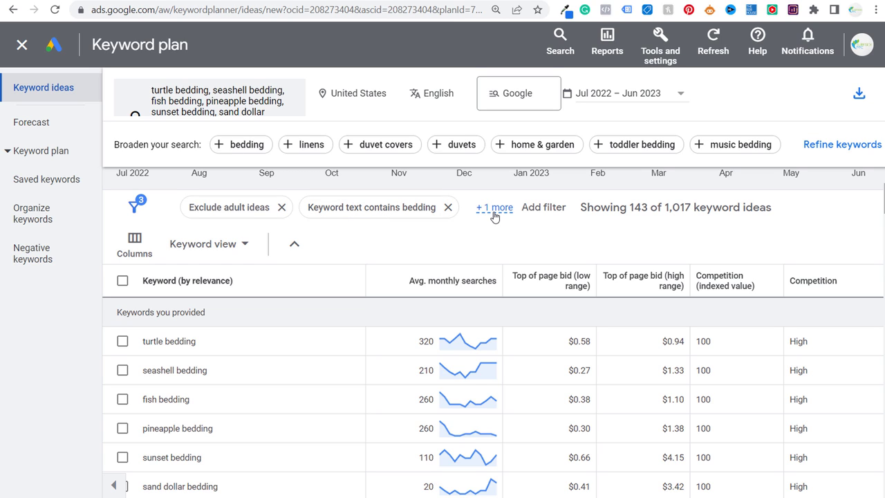
click(123, 281)
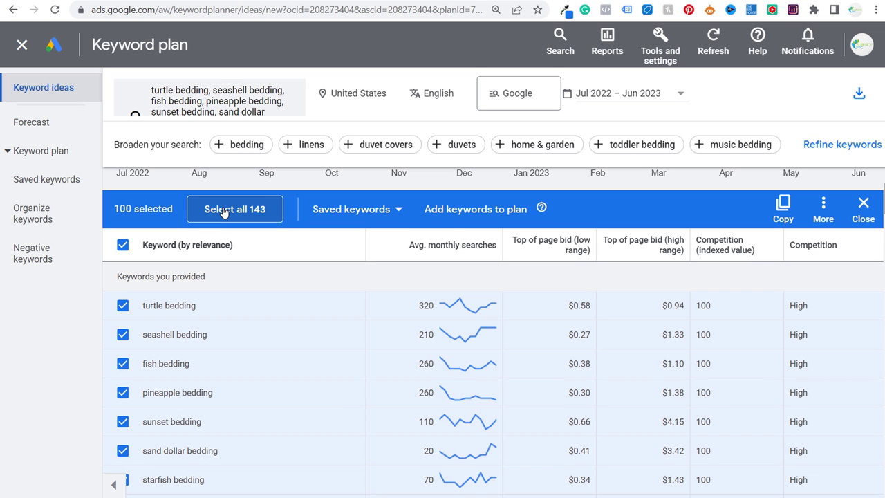
click(224, 210)
click(253, 211)
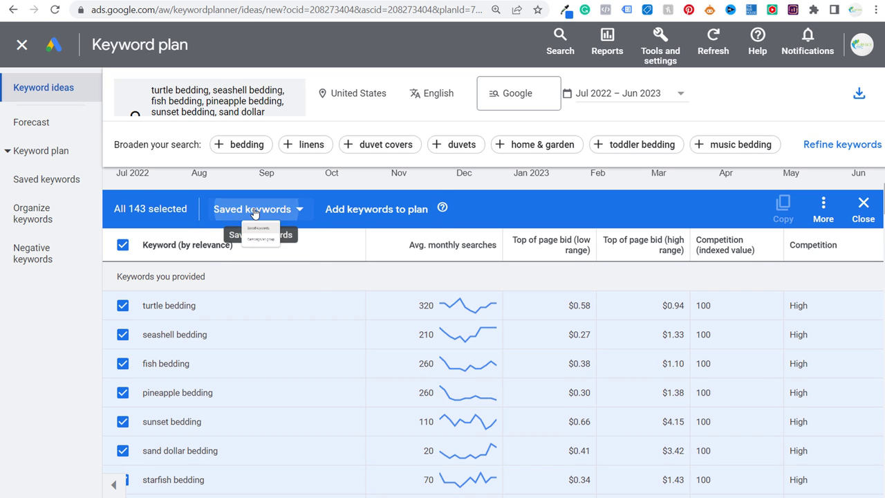
click(244, 248)
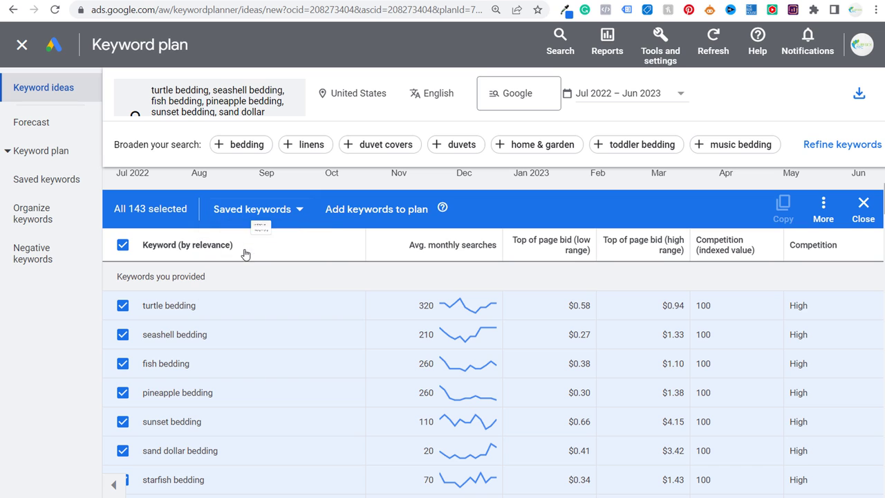
click(403, 215)
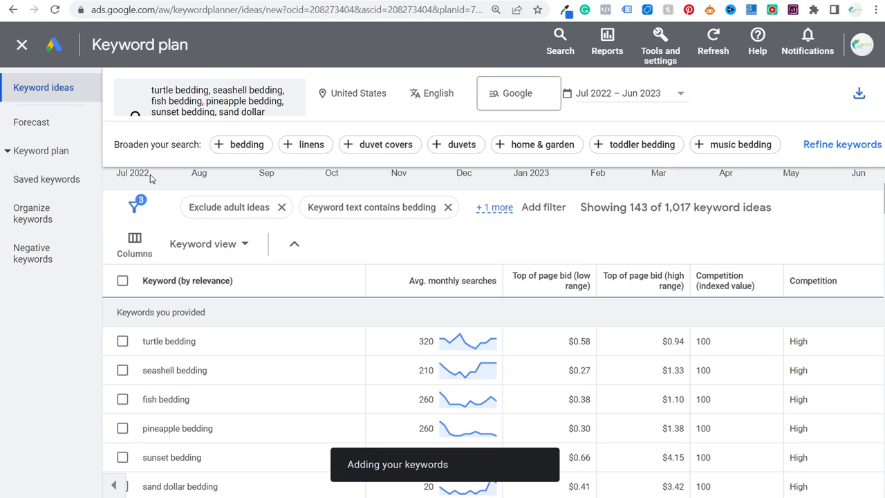
- Check the plan's saved keywords, now totalling 490, and go back to Keyword ideas
click(64, 180)
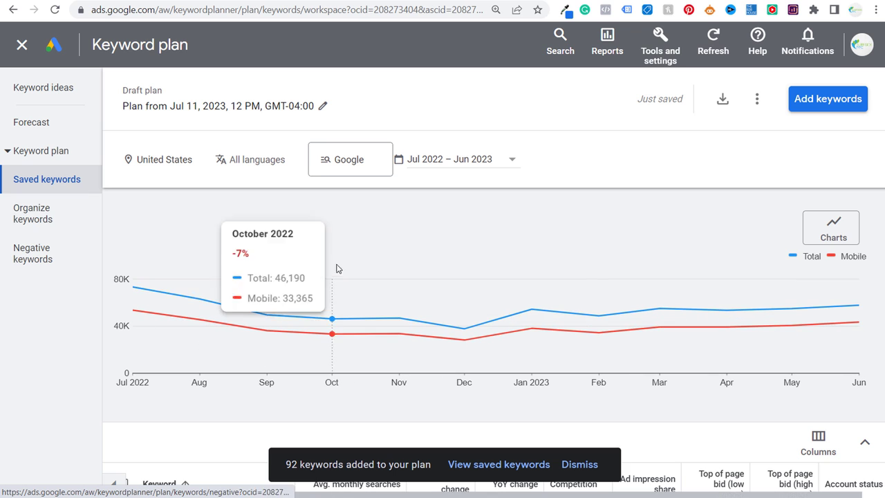
scroll(592, 430, down, 3)
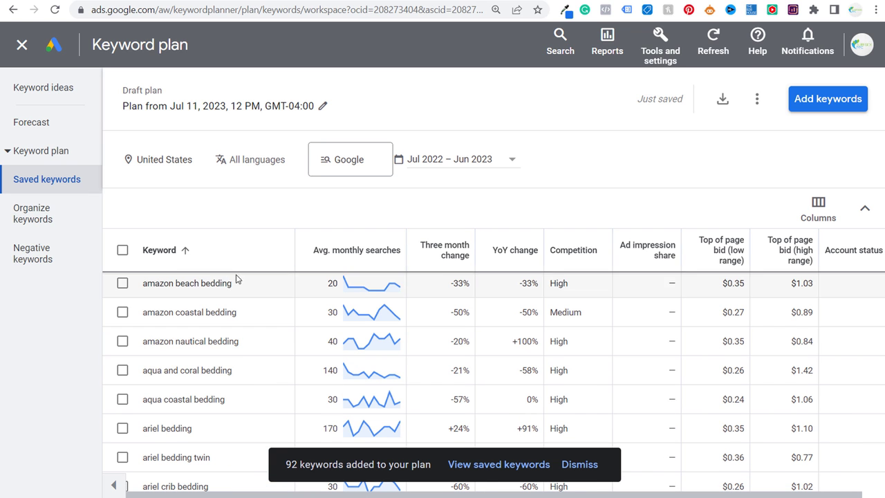
click(123, 250)
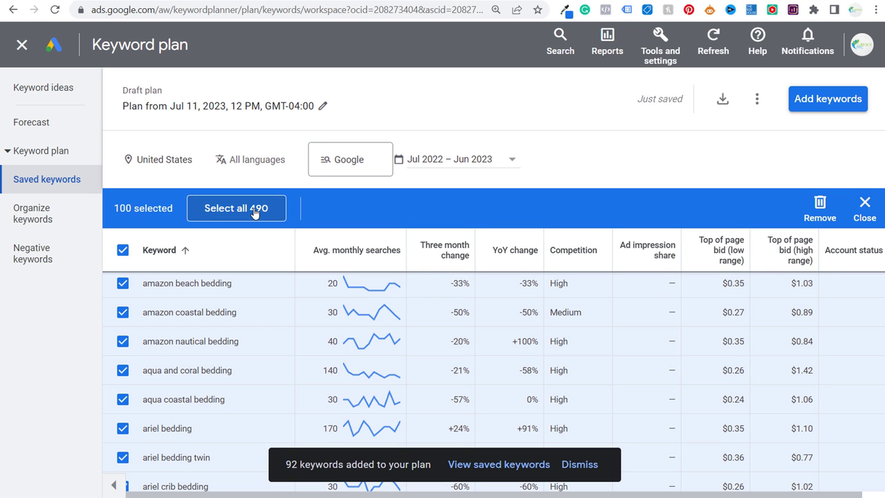
click(123, 250)
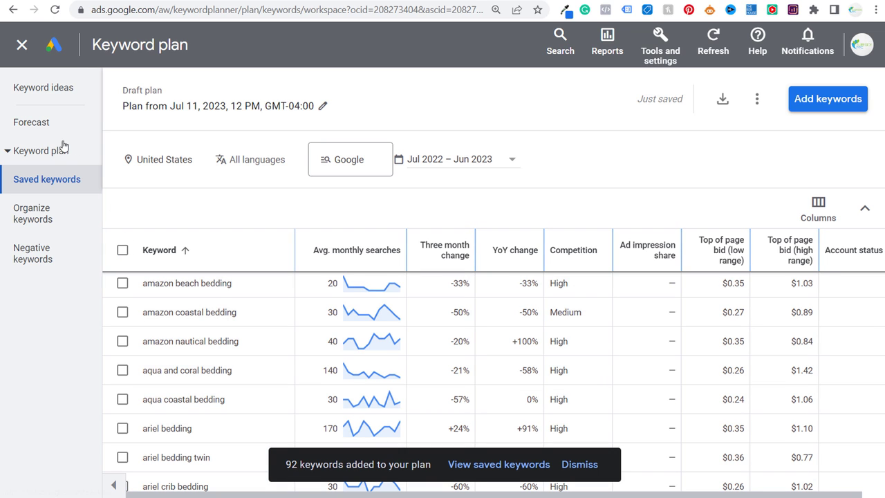
click(50, 84)
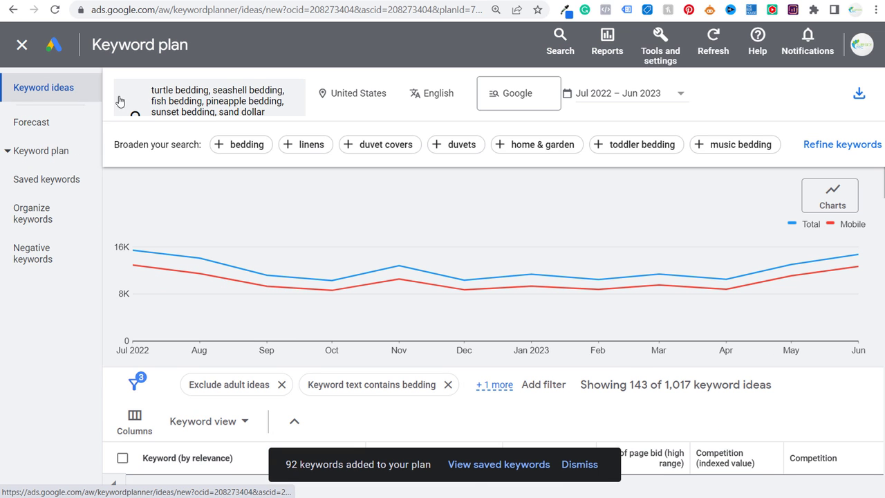
- Remove the ten seeds, turtle bedding through ocean bedding, leaving the entry field empty
click(209, 89)
click(248, 163)
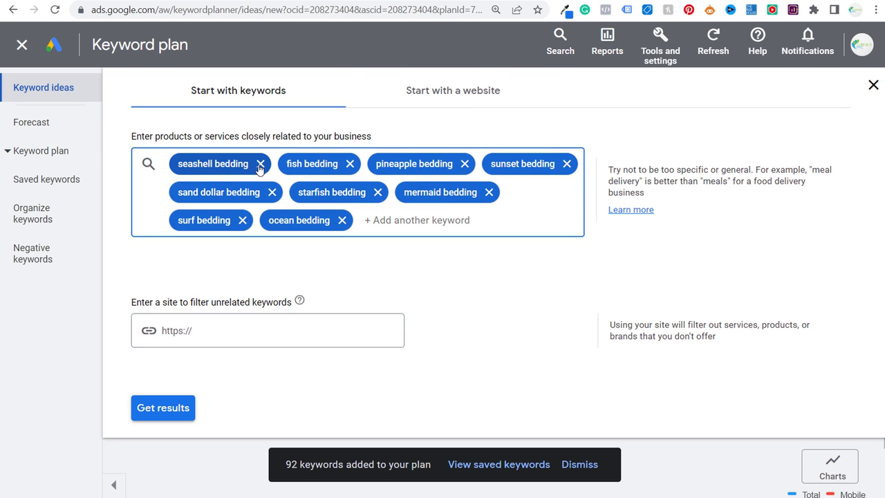
click(258, 165)
click(242, 164)
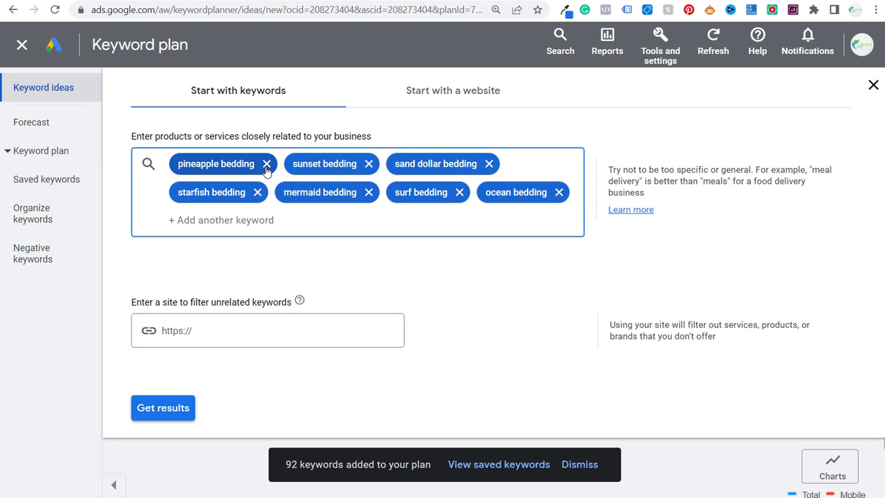
click(266, 166)
click(254, 165)
click(269, 166)
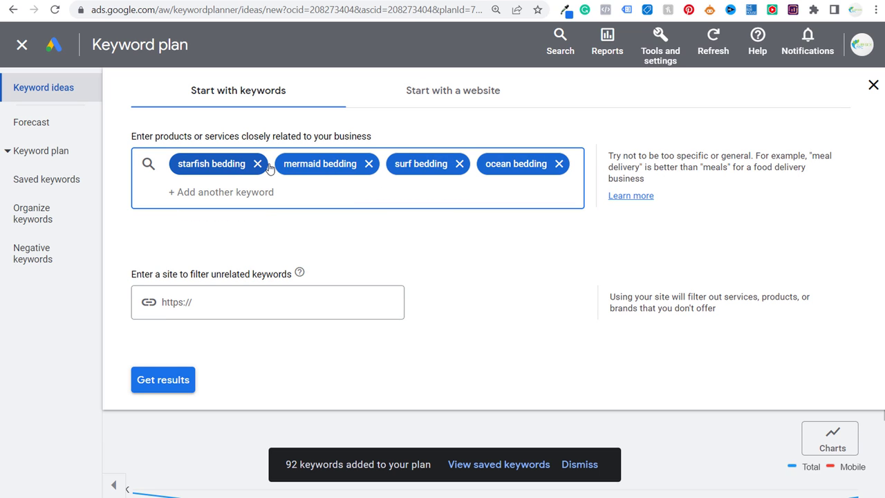
click(257, 164)
click(262, 165)
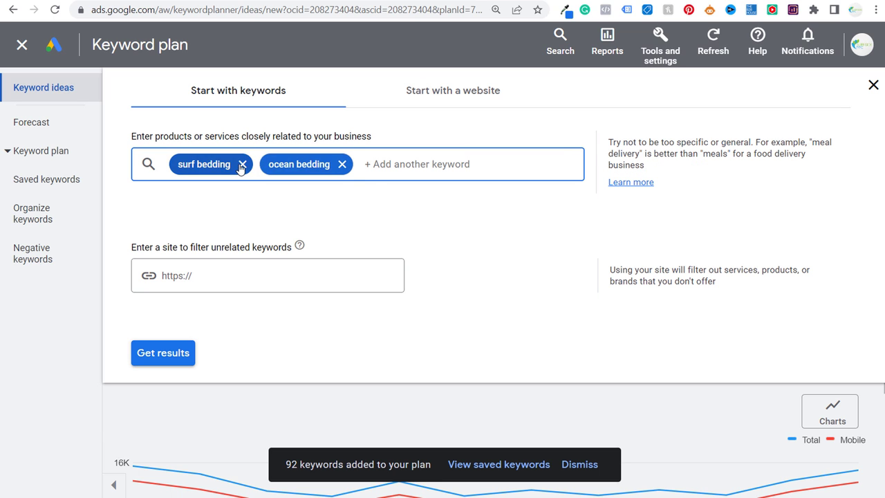
click(242, 164)
click(251, 164)
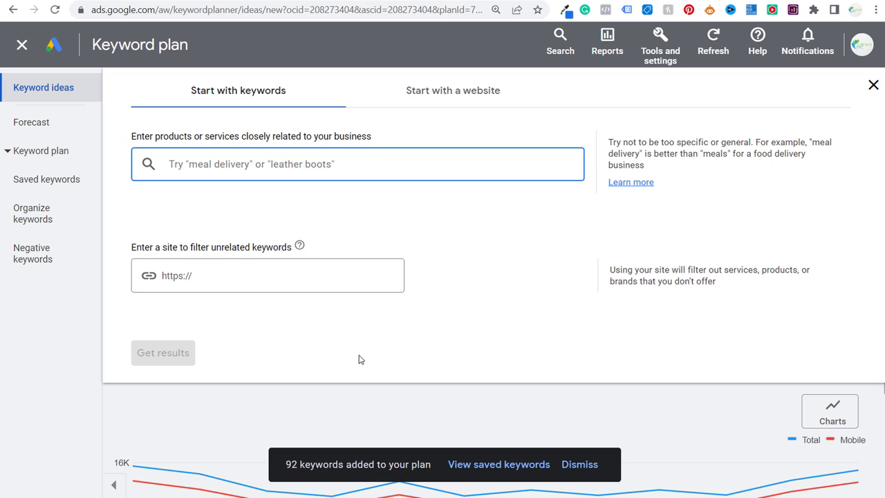
scroll(371, 415, down, 3)
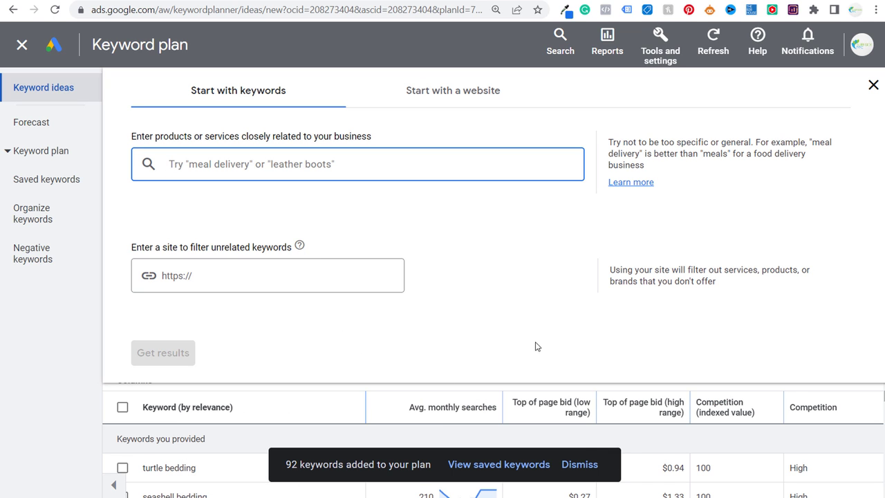
click(579, 465)
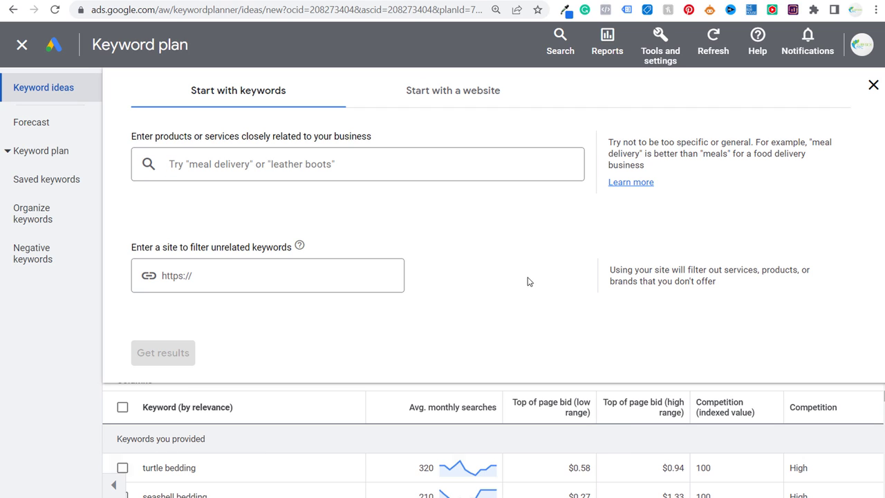
click(323, 160)
- Scroll through the Search Console bedding queries, then return to the Keyword Planner tab
click(401, 0)
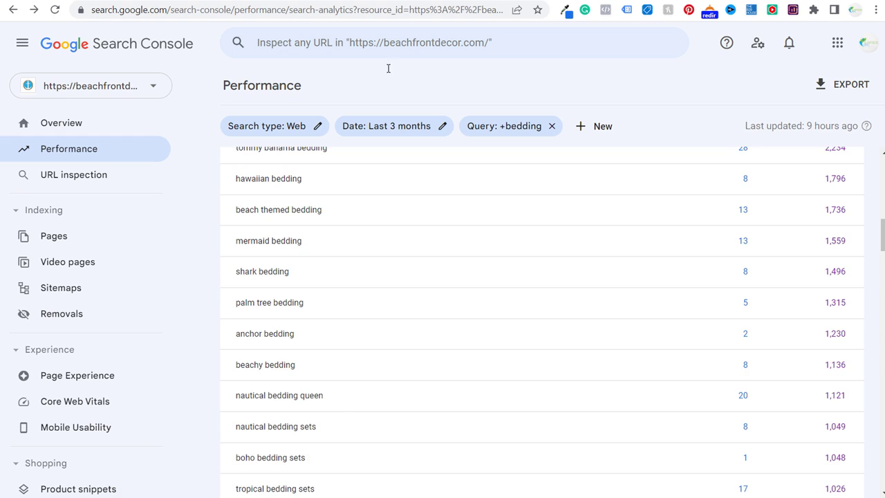
scroll(339, 387, down, 1)
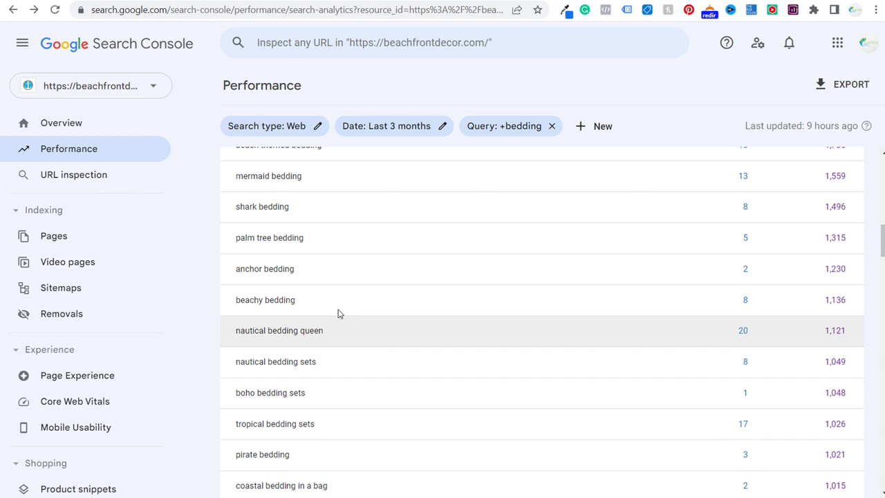
key(ctrl+shift+Tab)
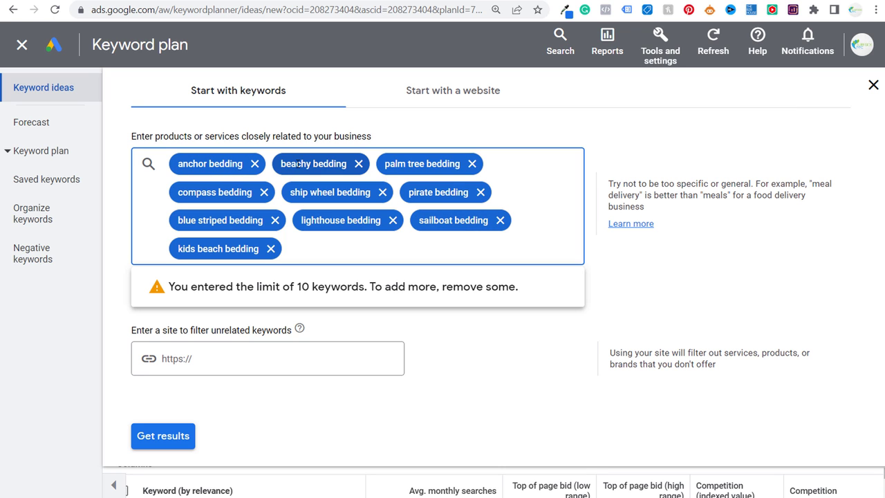
- Get keyword ideas for the ten new bedding seeds and dismiss the removed-keywords notice
click(161, 436)
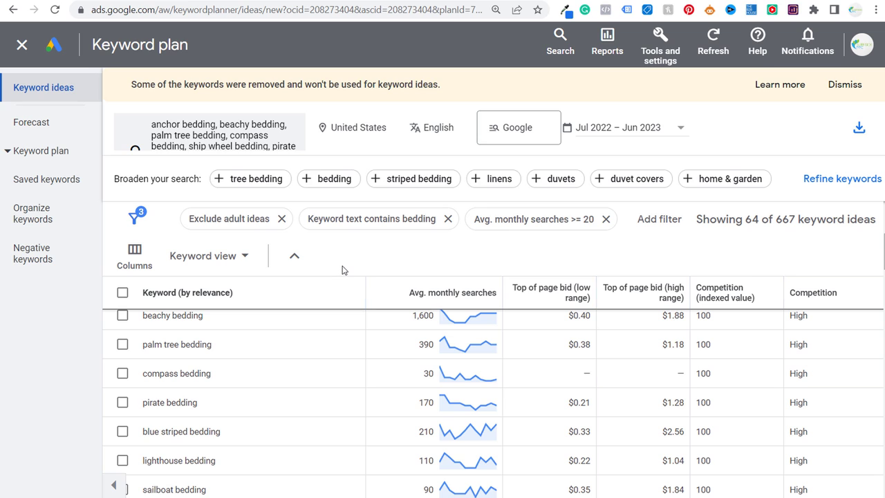
drag(146, 85, 261, 84)
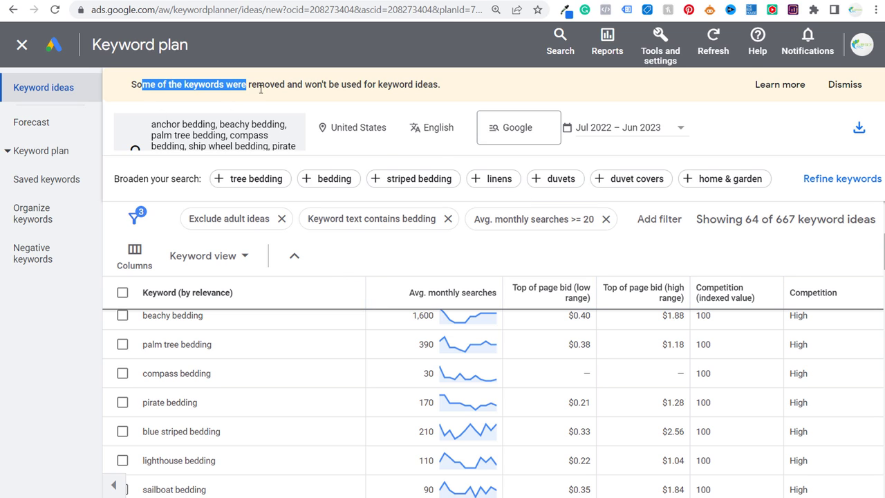
click(300, 84)
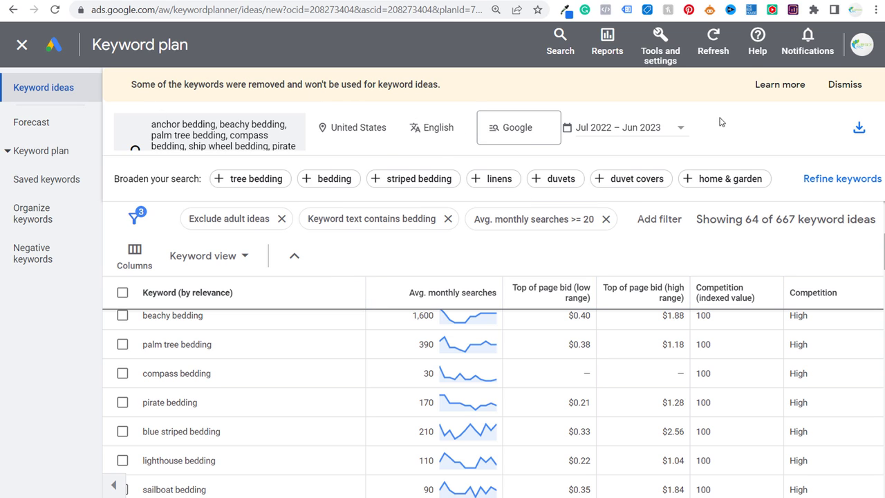
click(851, 88)
scroll(287, 291, up, 3)
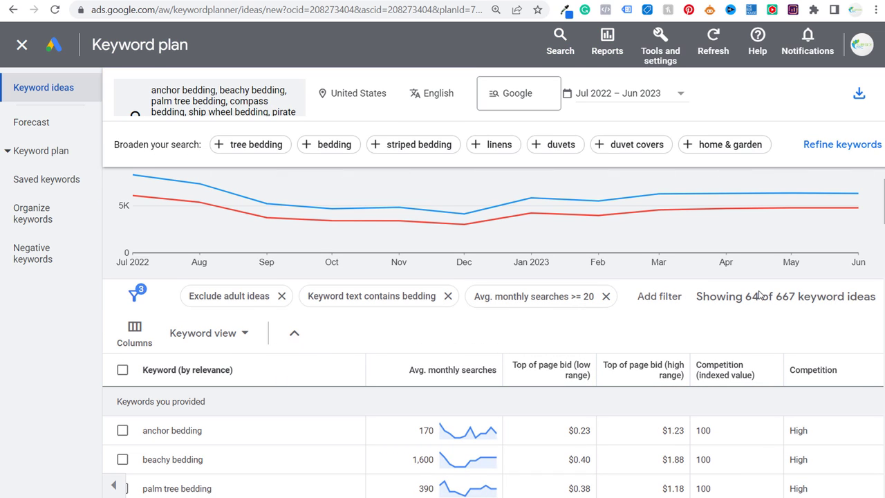
- Select all 64 filtered ideas and add them to the plan as saved keywords
click(122, 370)
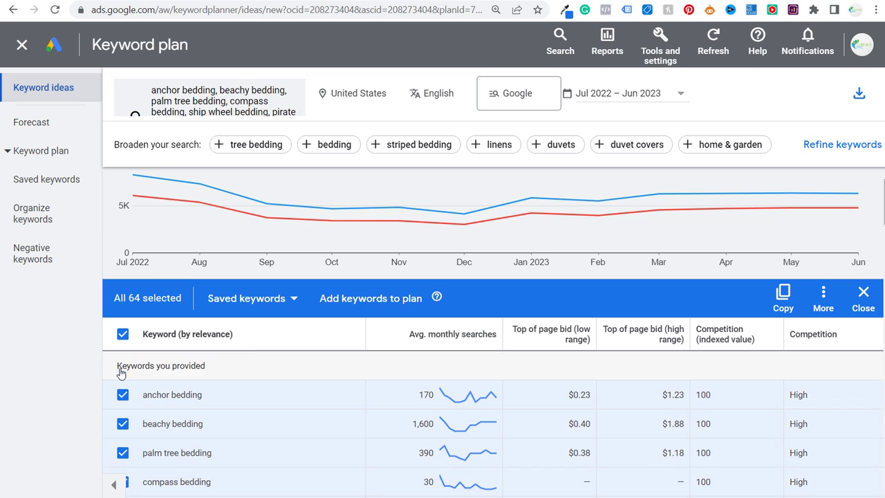
click(254, 300)
click(235, 333)
click(375, 302)
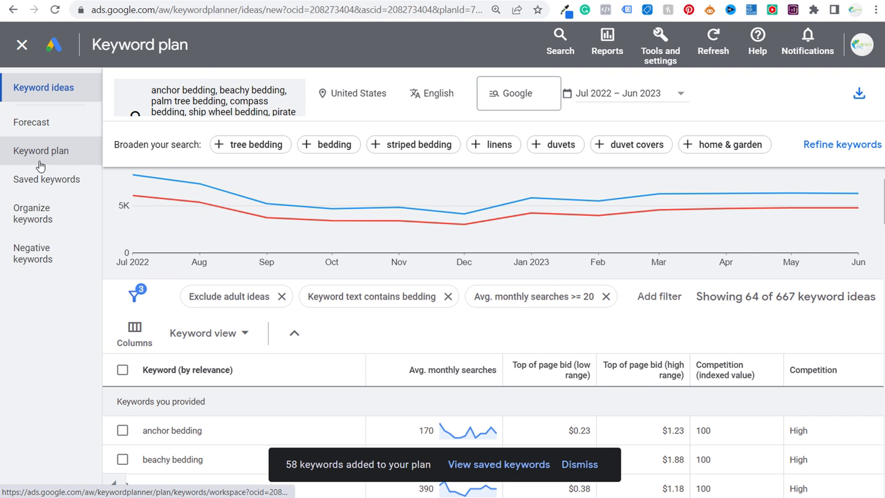
- Select all 535 saved keywords in the plan and download their stats as .csv
click(21, 150)
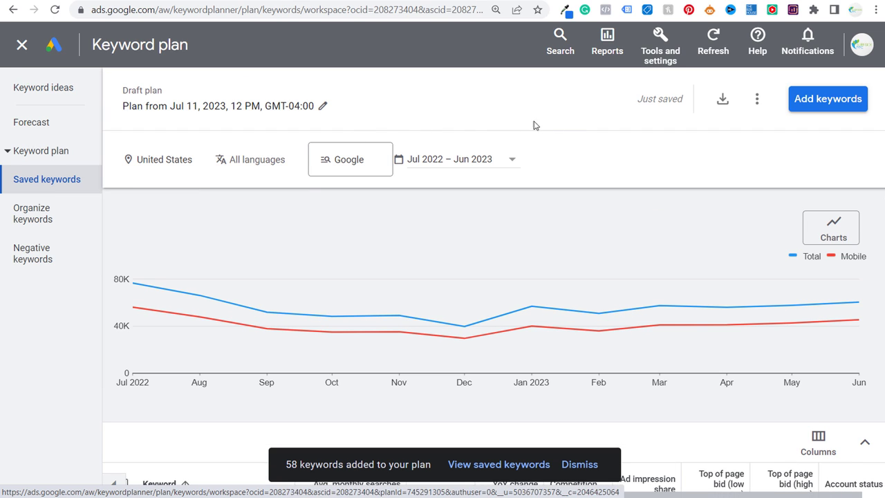
click(723, 101)
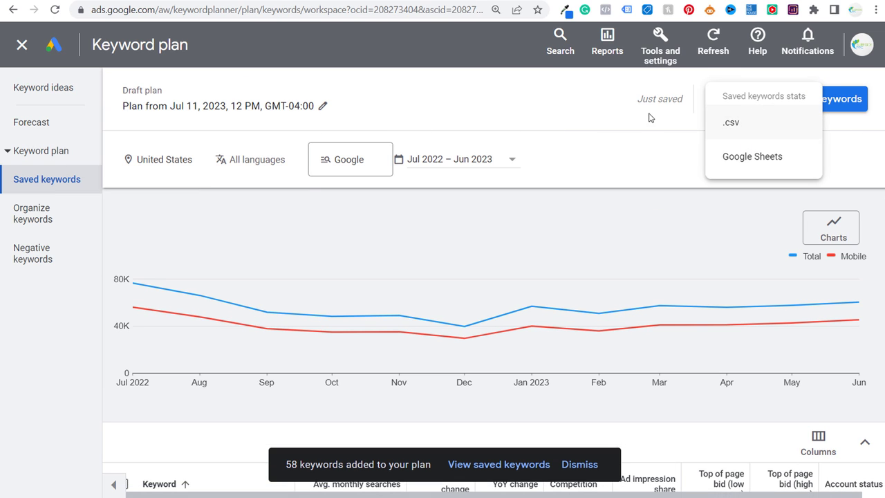
scroll(271, 418, down, 3)
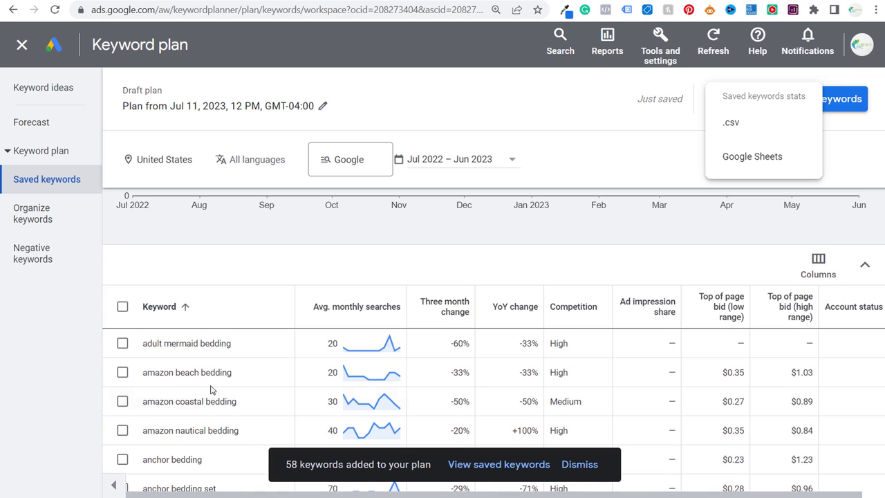
click(123, 307)
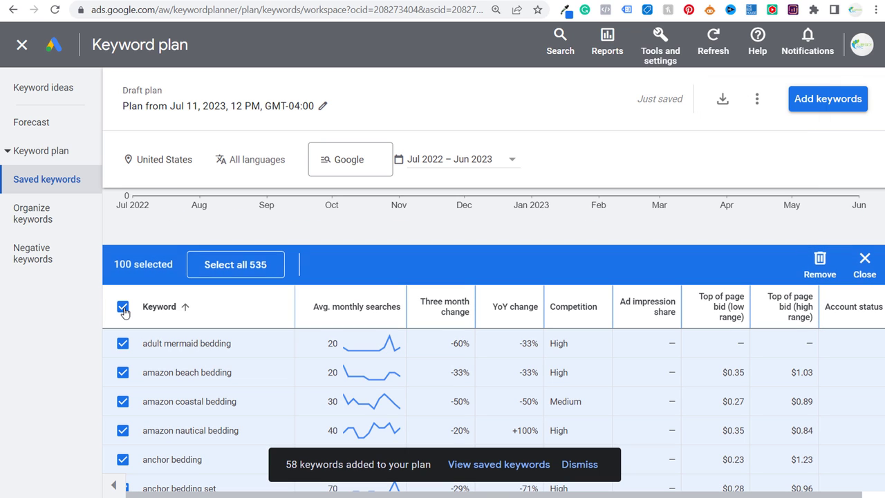
click(723, 102)
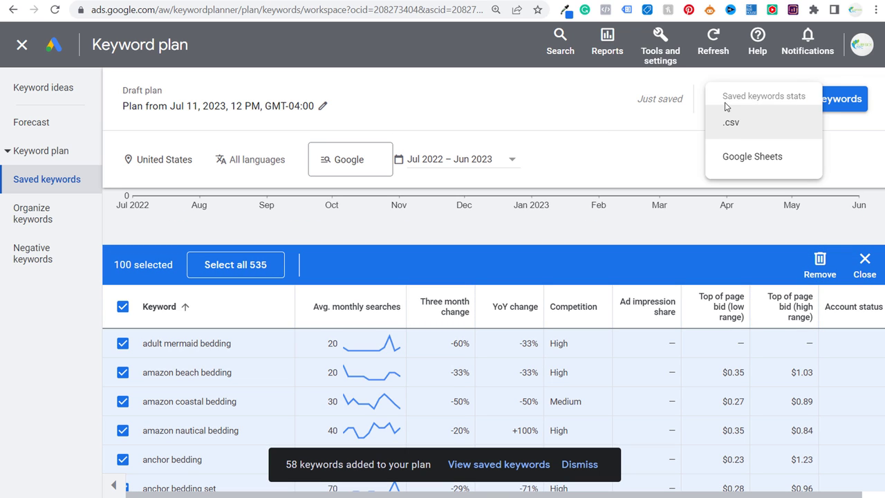
click(746, 123)
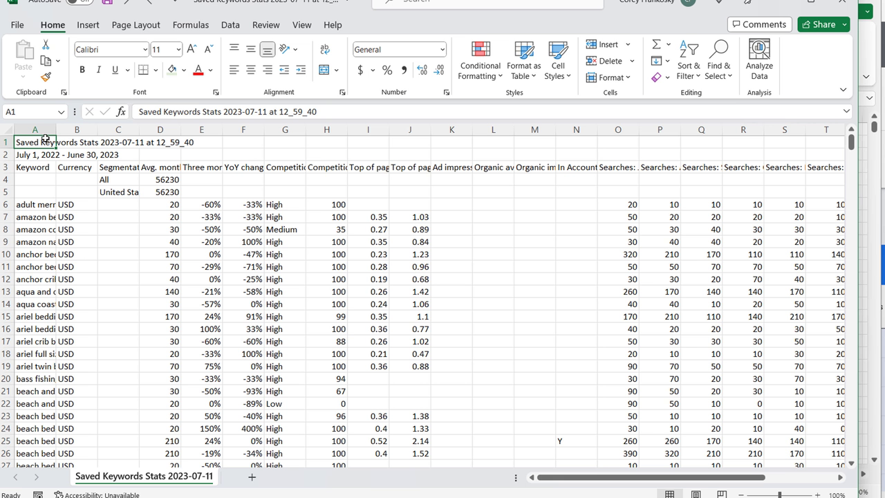
- Widen column A, then delete columns B:C and the title, header and total rows 1–5
drag(56, 129, 105, 130)
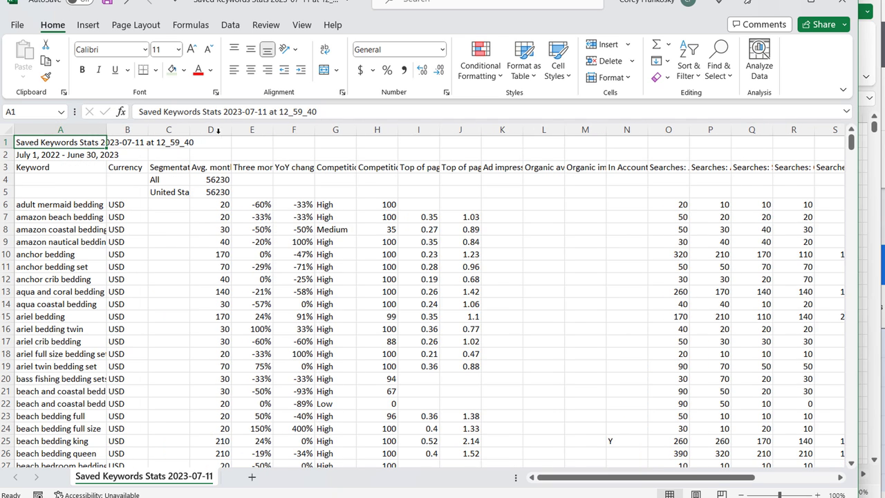
drag(219, 204, 211, 353)
click(211, 353)
drag(206, 191, 209, 179)
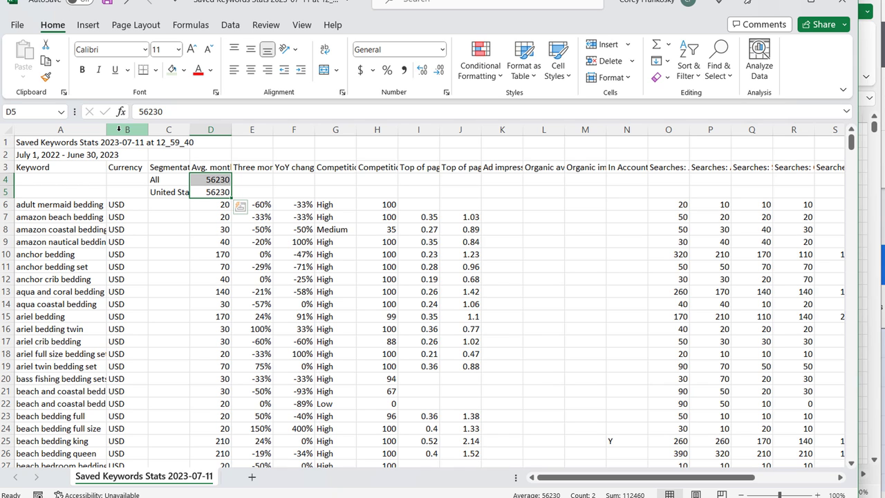
drag(118, 129, 168, 130)
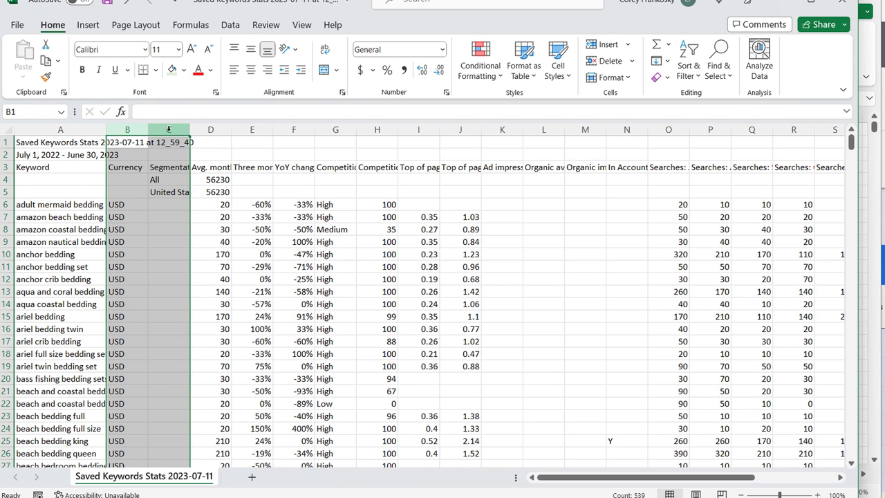
right_click(169, 130)
click(206, 281)
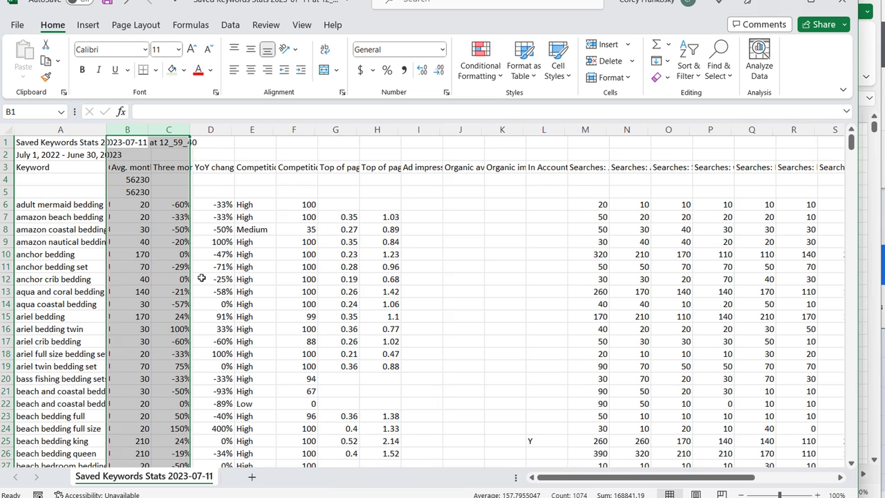
click(4, 191)
drag(6, 191, 6, 142)
right_click(10, 186)
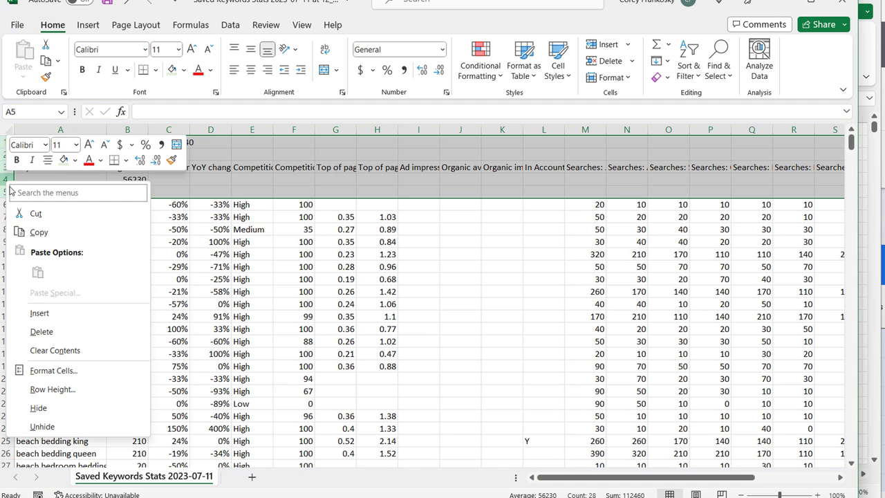
click(41, 331)
- Select and copy the keywords and volumes A1:B535, then bring up the Queries workbook
drag(67, 143, 139, 451)
key(ctrl+shift+Down)
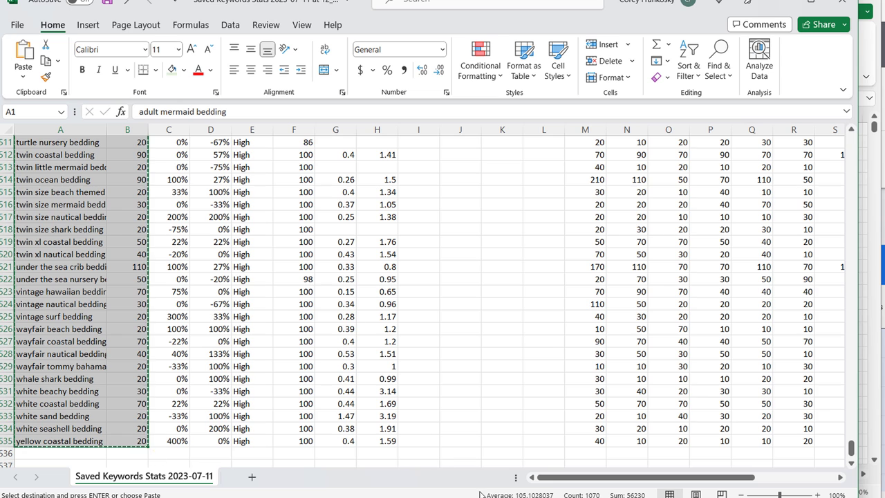
mouse_move(533, 497)
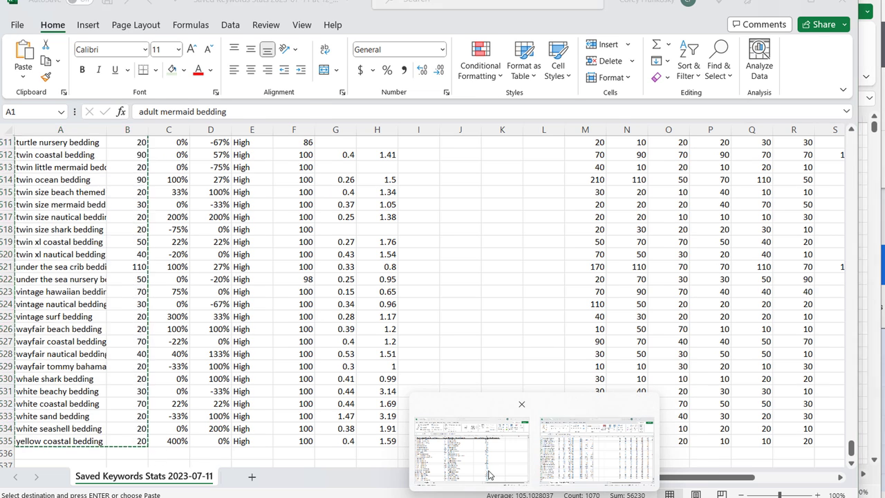
click(490, 476)
- Paste the copied keywords and volumes at A2 of the Queries sheet and inspect D2's ranking formula
click(121, 142)
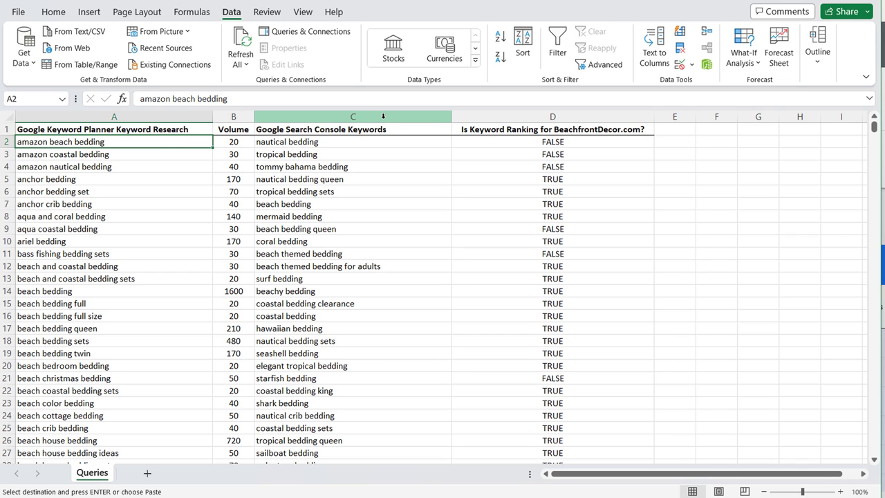
key(ctrl+v)
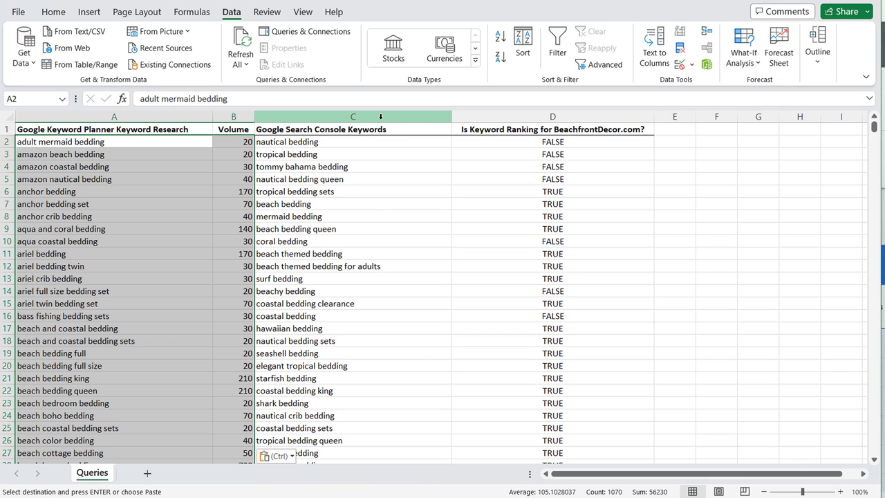
click(381, 218)
click(493, 151)
click(499, 141)
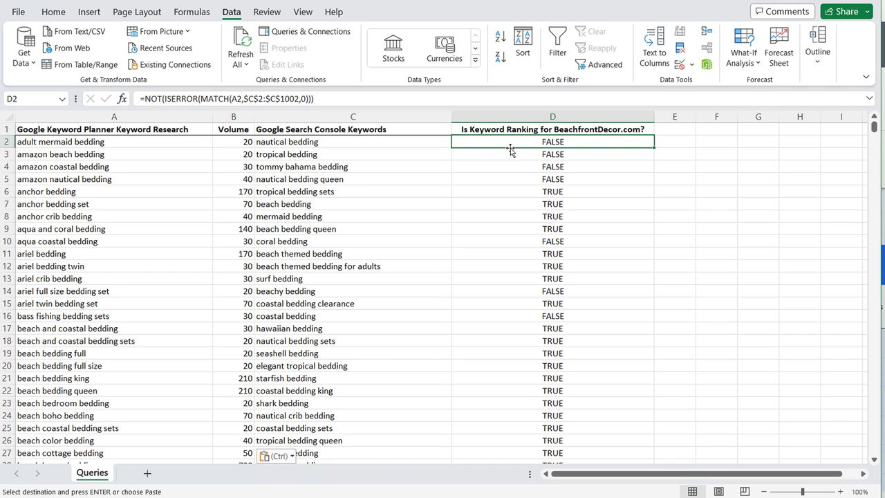
click(294, 99)
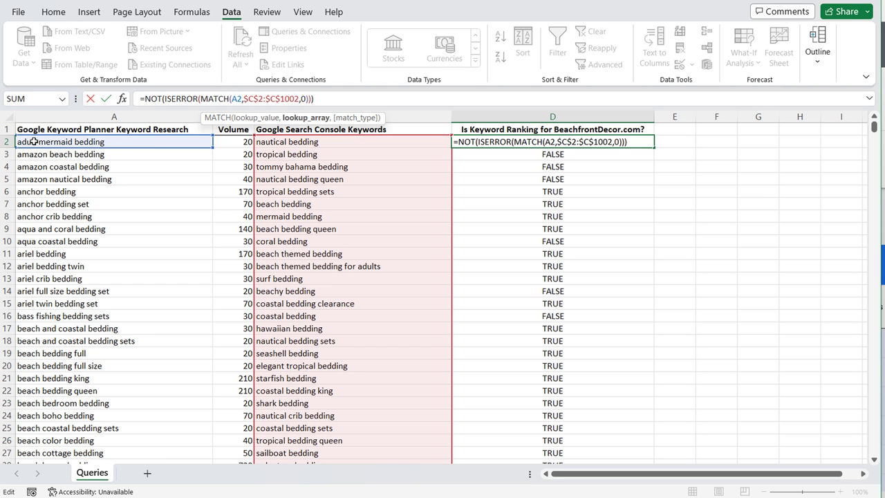
- Verify D2's MATCH range $C$2:$C$1002 reaches row 1002, then exit the cell unchanged
scroll(383, 195, down, 4)
scroll(383, 195, down, 15)
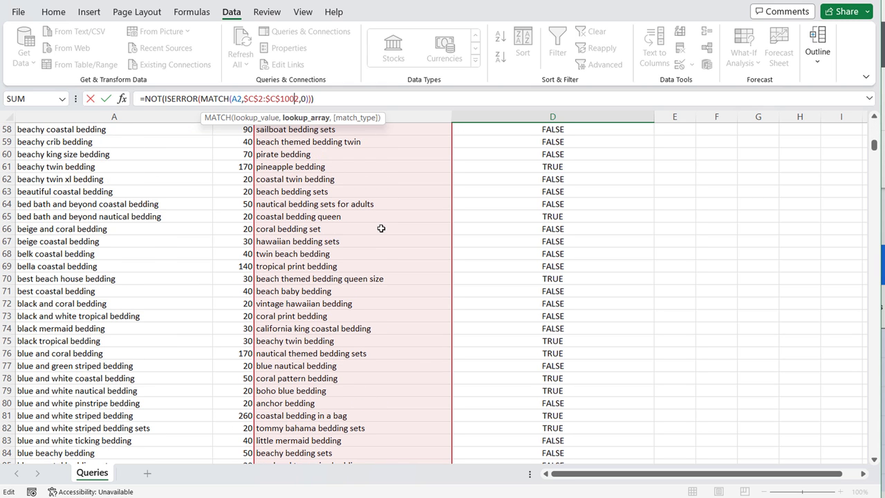
drag(876, 153, 873, 449)
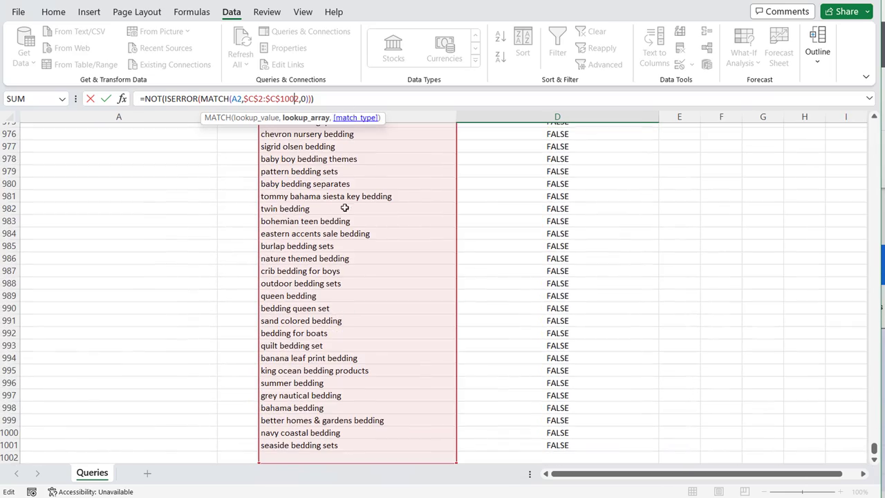
drag(874, 450, 876, 114)
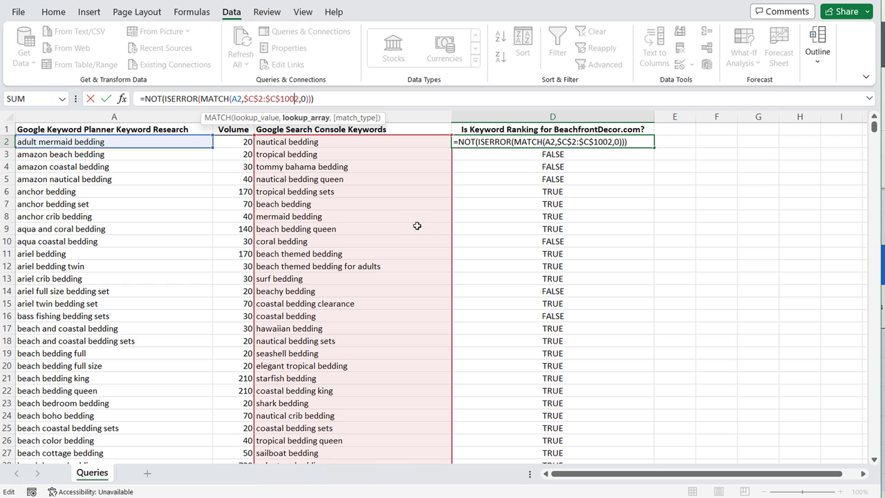
click(371, 192)
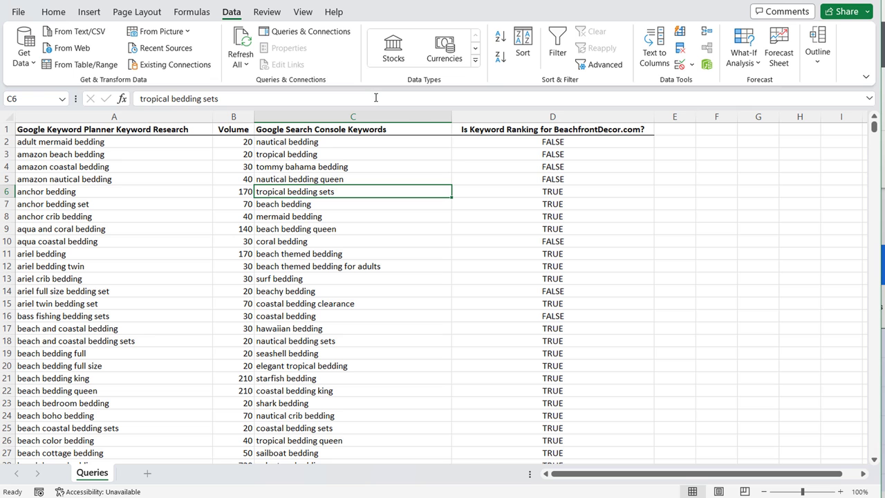
- Switch to the Search Console performance report and set its date range to the last 28 days
click(504, 495)
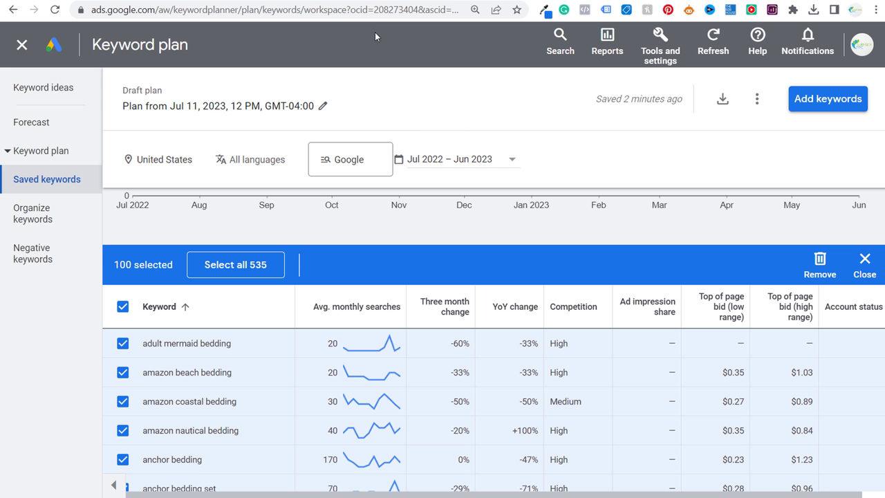
key(ctrl+Tab)
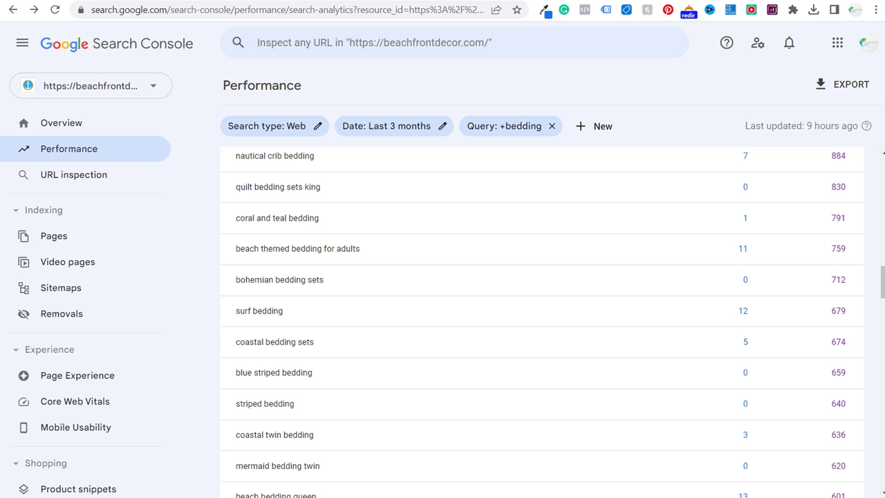
click(430, 132)
click(352, 208)
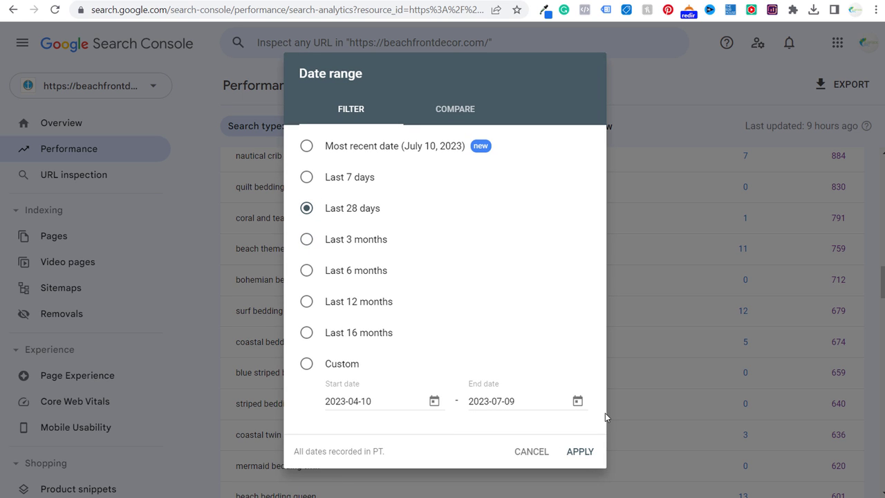
click(581, 459)
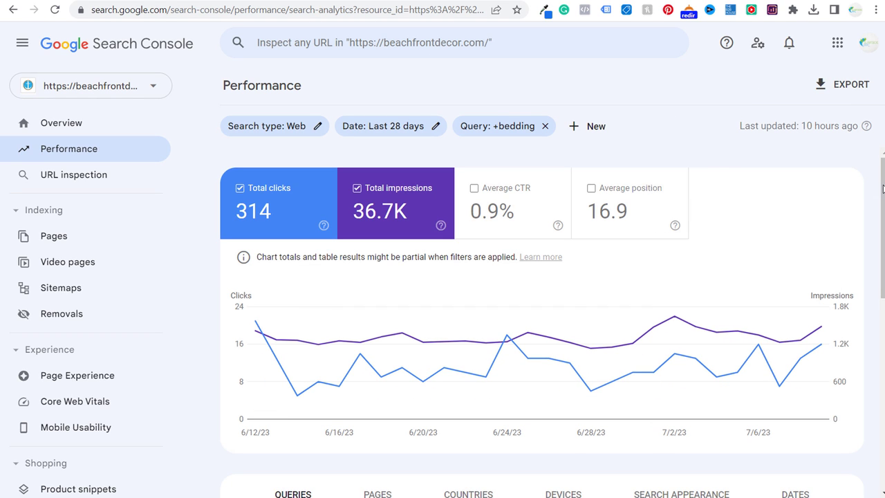
scroll(882, 188, down, 1)
scroll(882, 188, up, 1)
scroll(882, 207, down, 6)
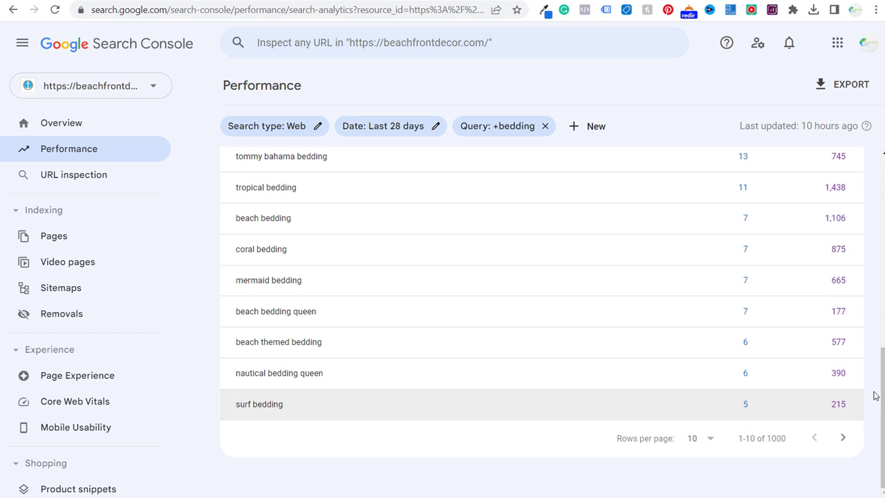
drag(875, 393, 875, 204)
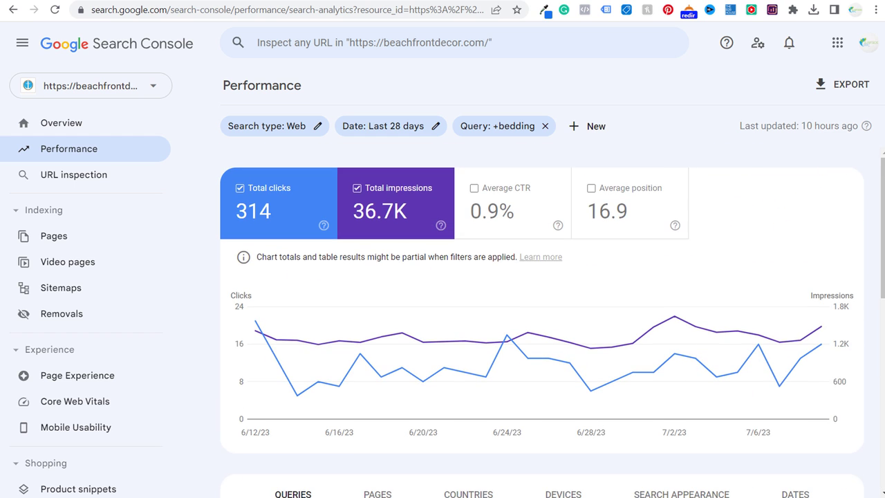
- Apply a last 7 days date range to the report and review its 713-query count
click(405, 125)
click(347, 179)
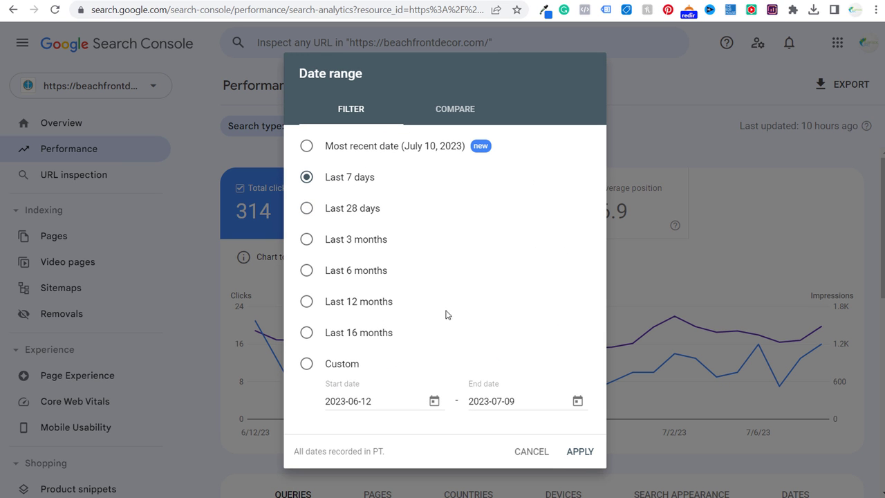
click(579, 451)
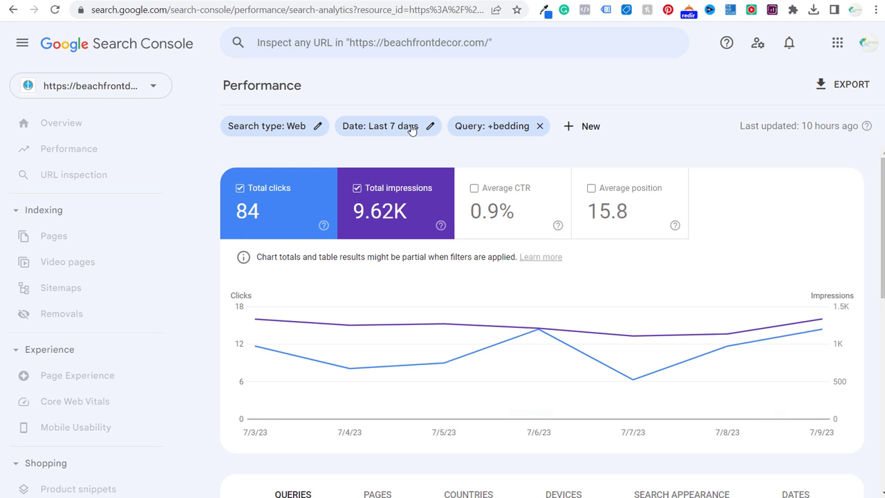
scroll(870, 186, down, 10)
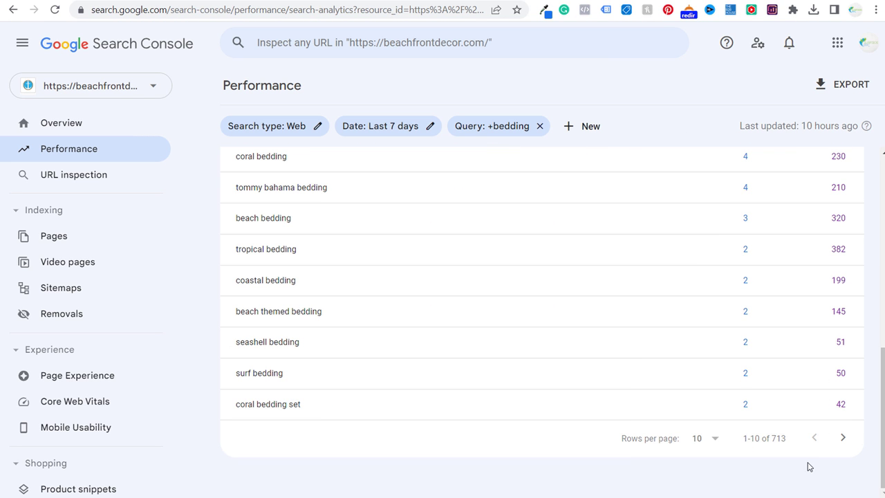
drag(788, 442, 744, 438)
click(762, 440)
scroll(762, 436, up, 6)
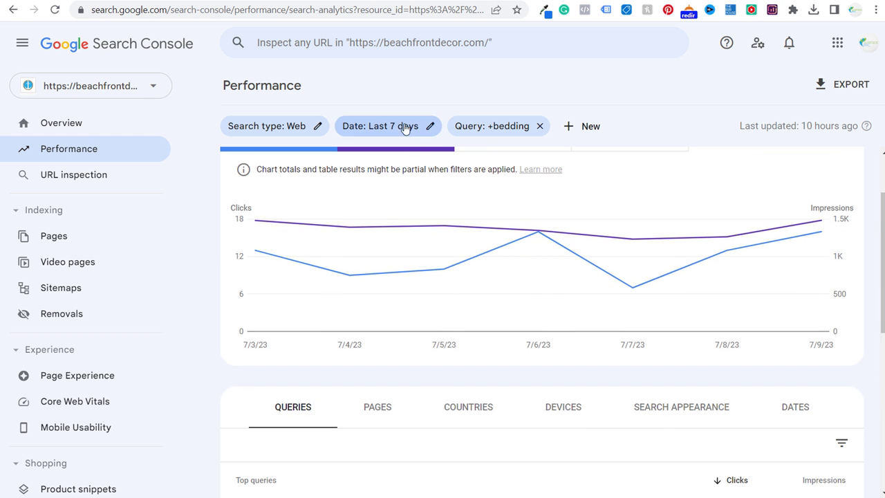
click(405, 129)
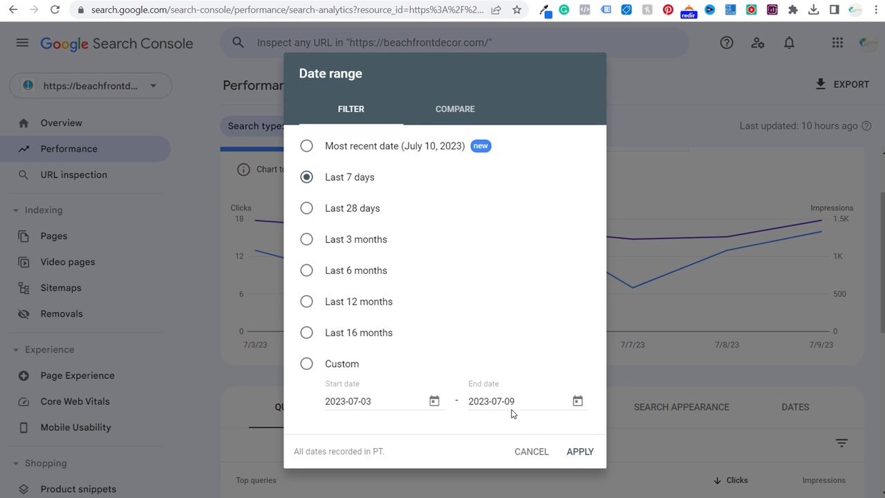
click(539, 452)
scroll(826, 383, down, 2)
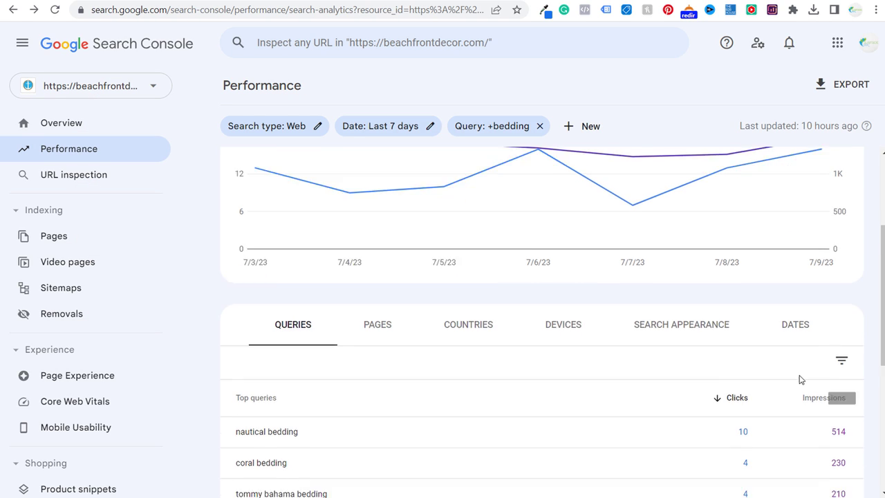
scroll(800, 379, down, 1)
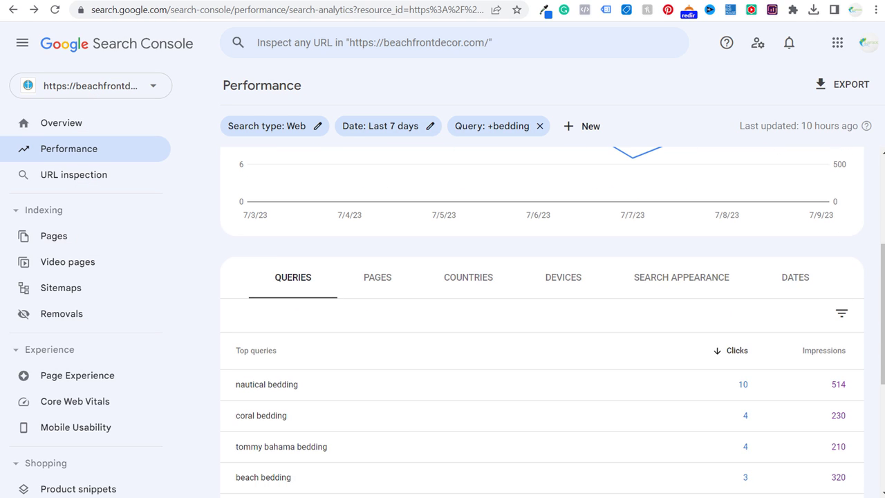
mouse_move(534, 497)
click(499, 464)
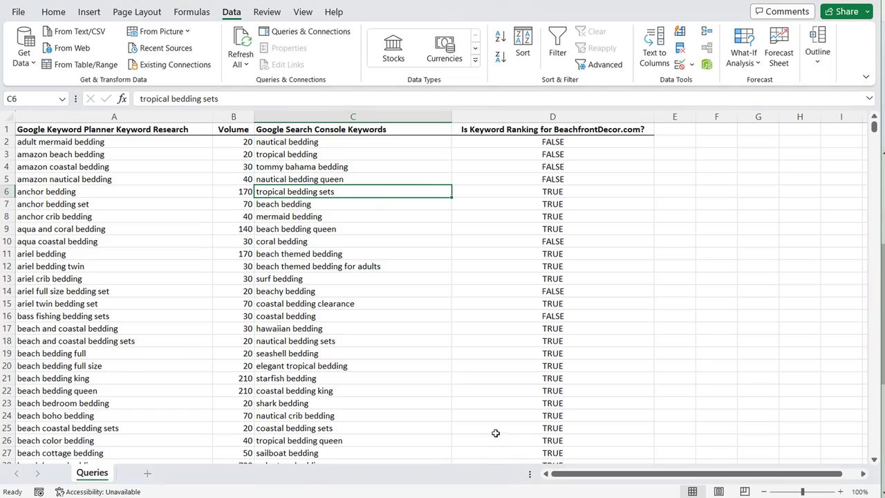
drag(874, 131, 874, 453)
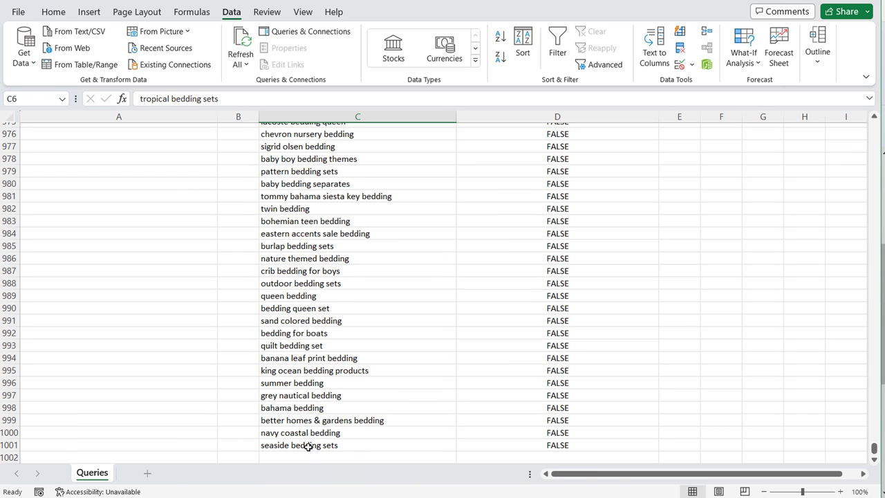
click(558, 208)
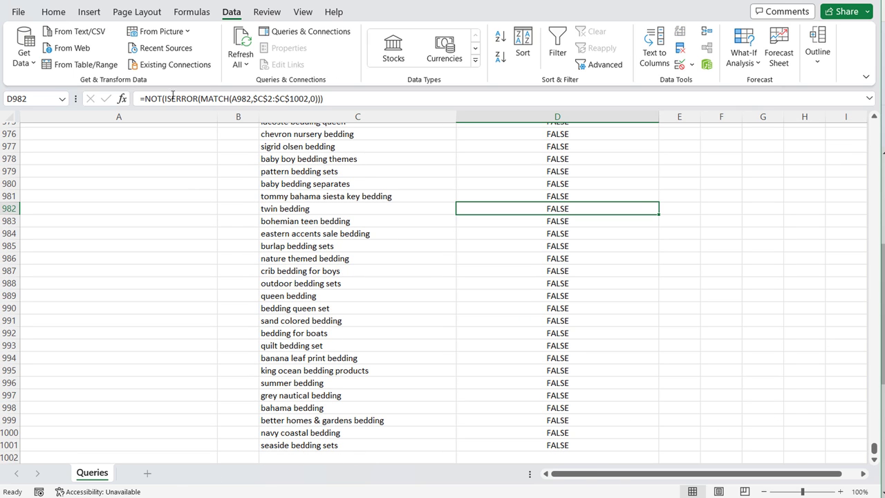
click(231, 97)
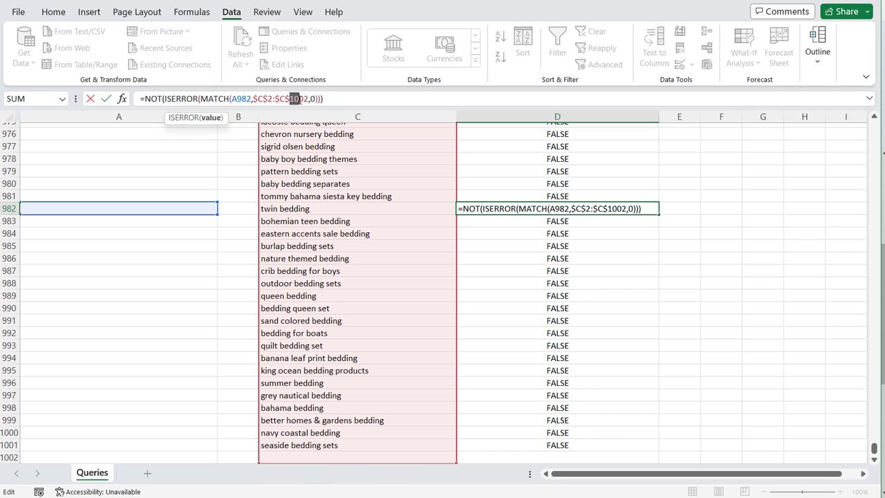
key(Escape)
click(300, 456)
scroll(362, 408, down, 2)
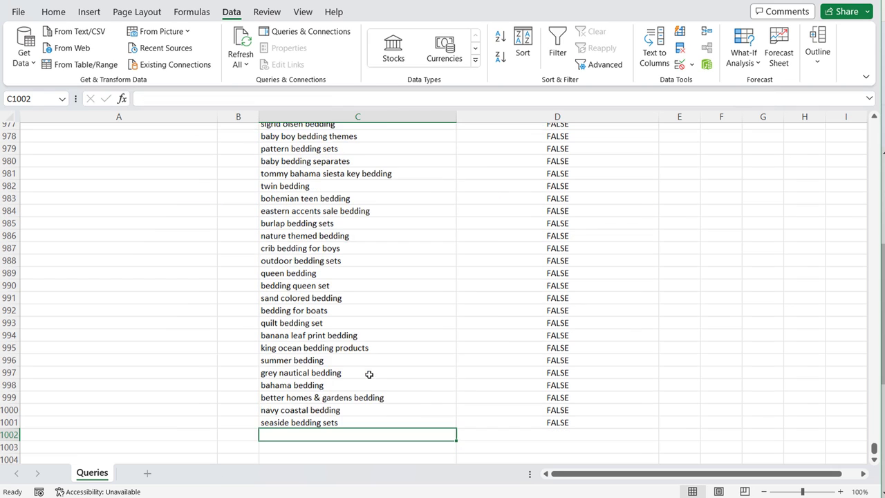
click(546, 345)
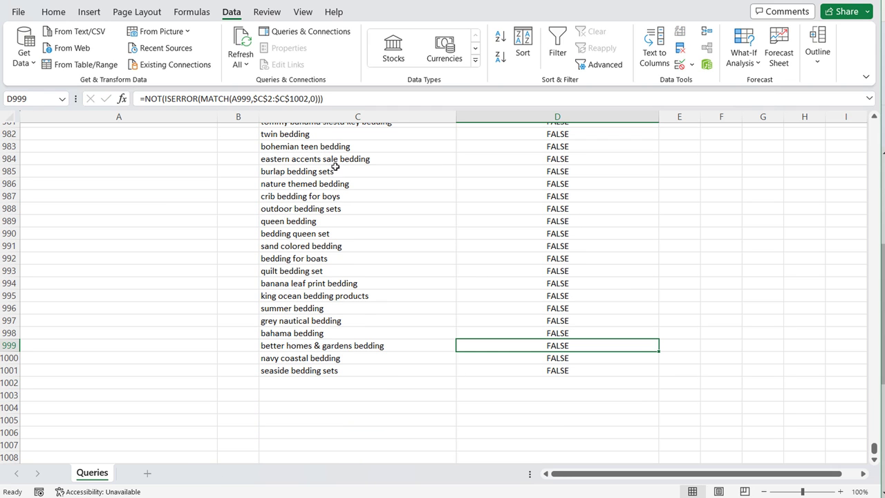
click(302, 99)
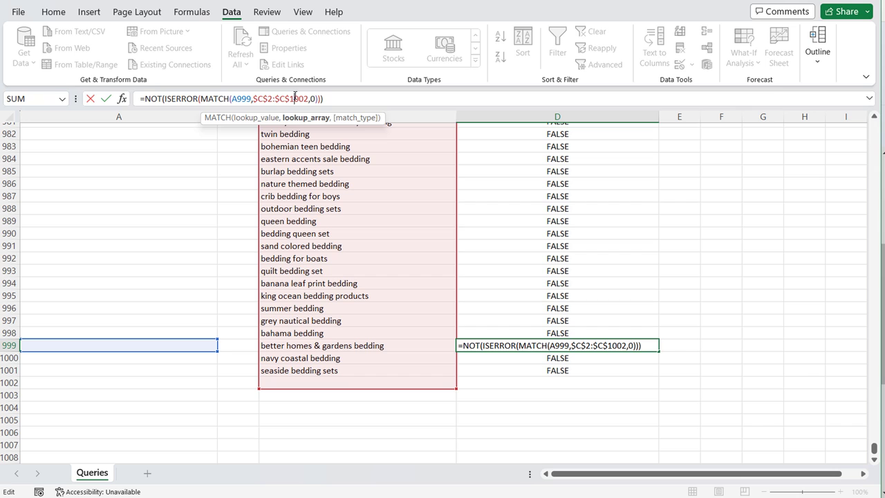
key(BackSpace)
text(2)
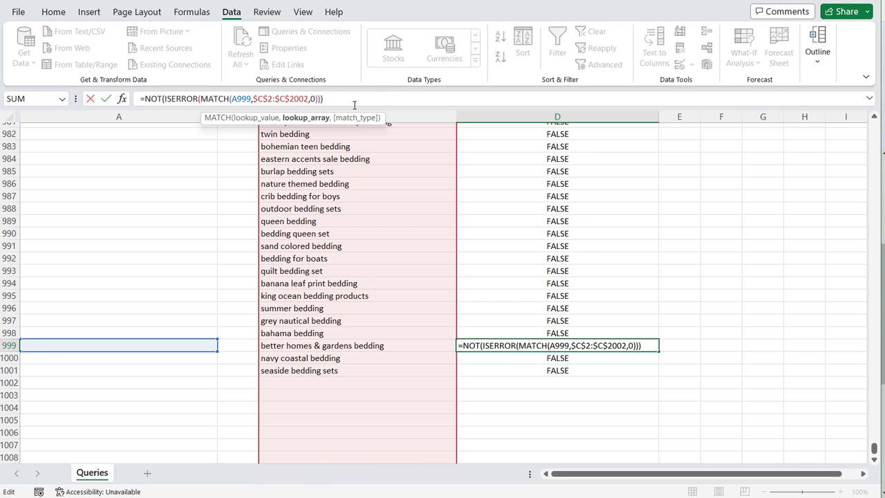
key(BackSpace)
text(1)
key(Return)
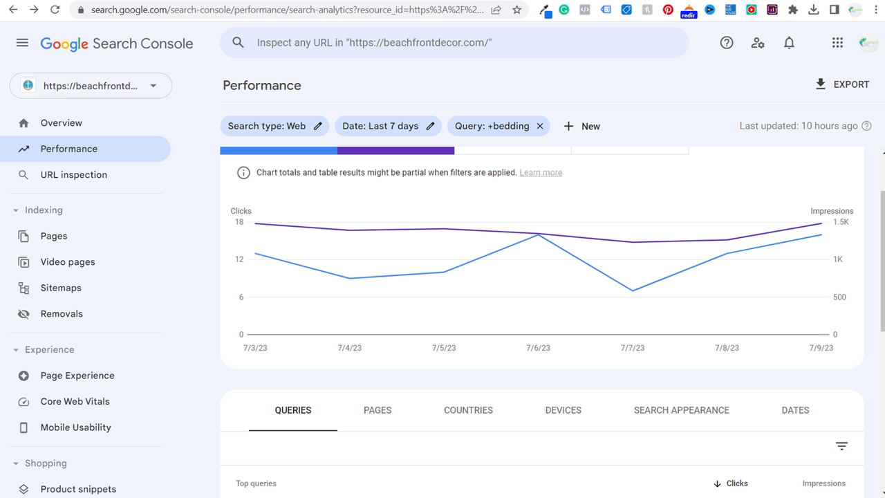
- Delete the header row 1 from the Queries sheet
click(466, 445)
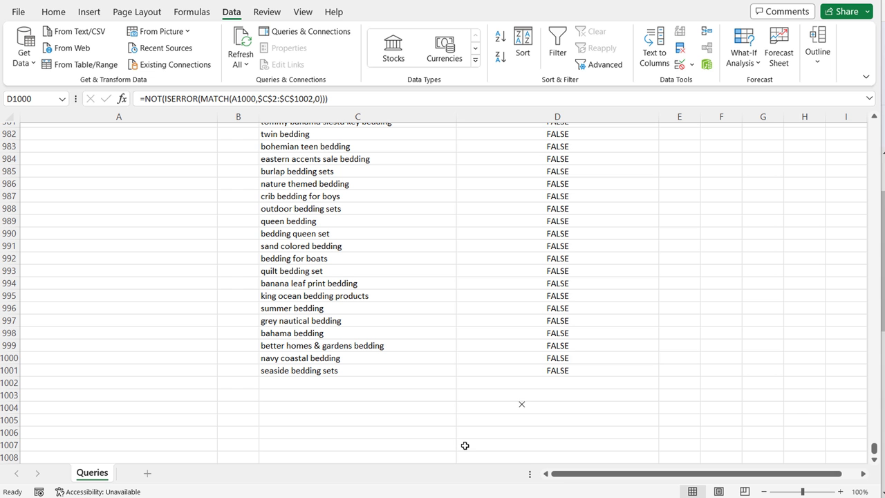
scroll(209, 199, down, 1)
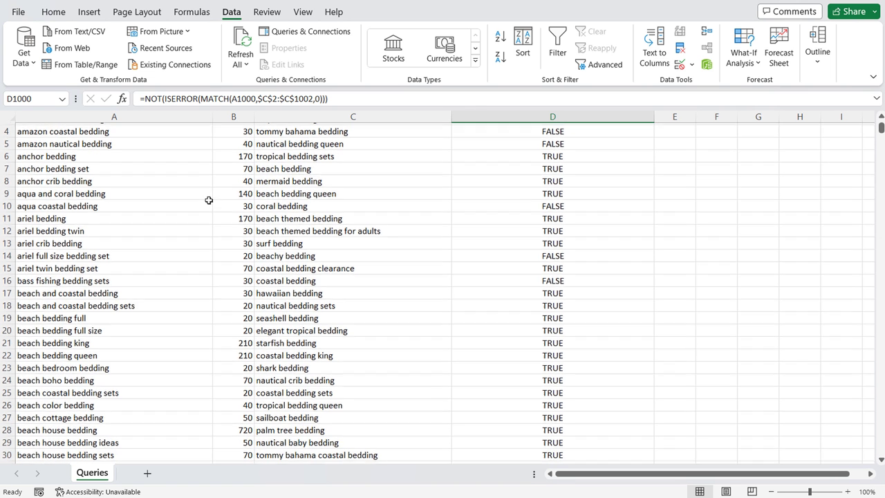
scroll(214, 231, up, 1)
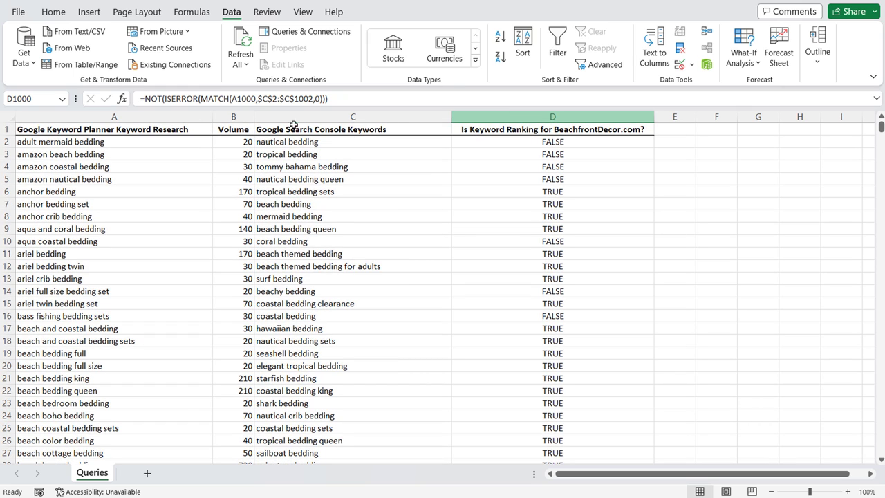
click(7, 128)
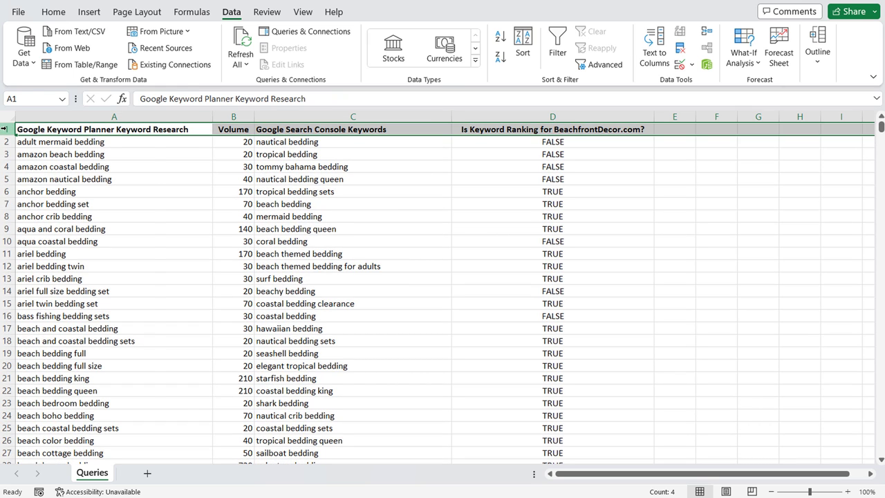
right_click(7, 129)
click(57, 279)
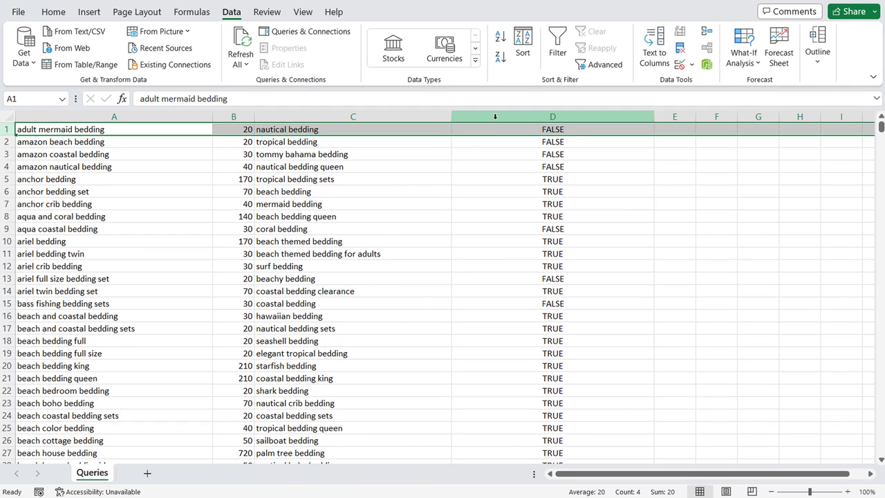
- Sort the table Z→A by ranking column D, expanding the selection, so TRUE rows come first
click(516, 116)
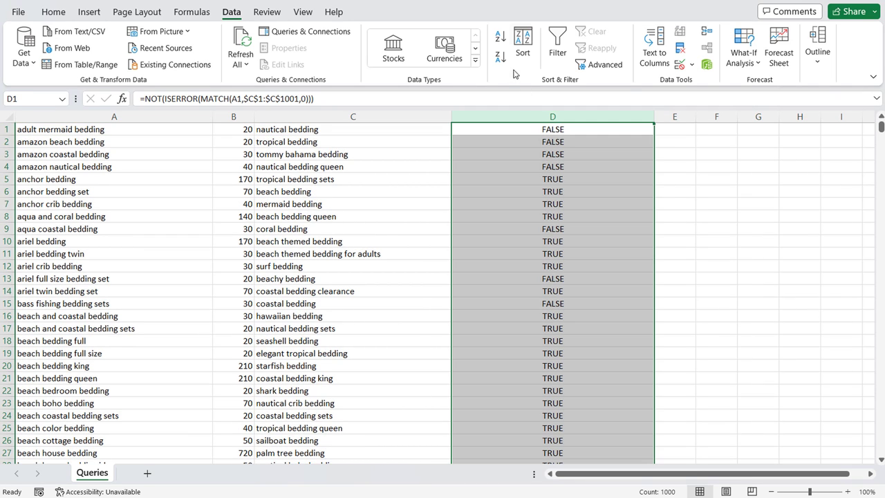
click(500, 55)
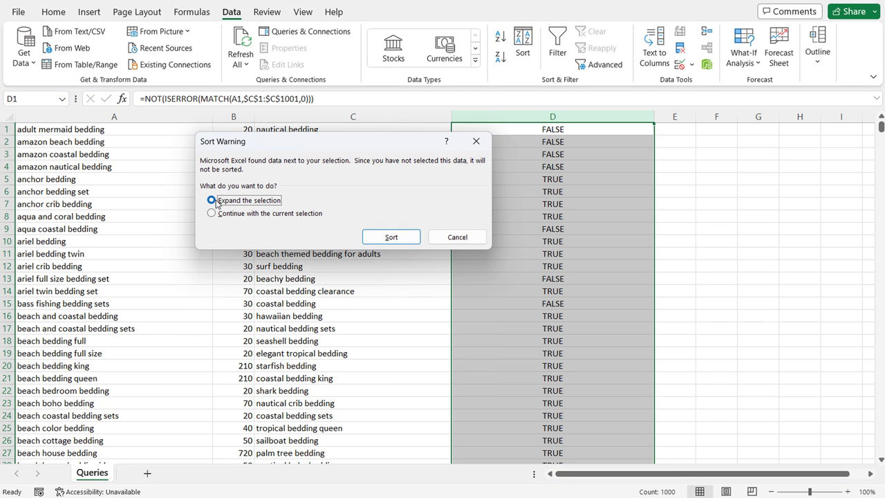
click(387, 237)
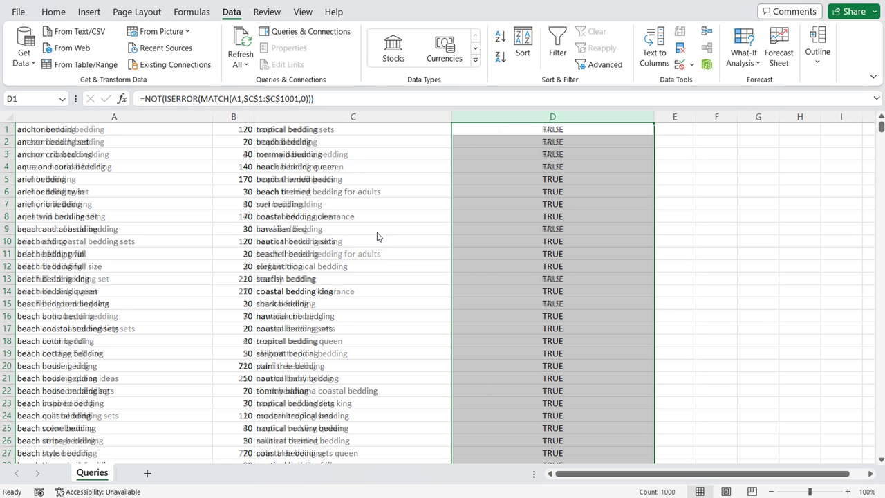
click(538, 169)
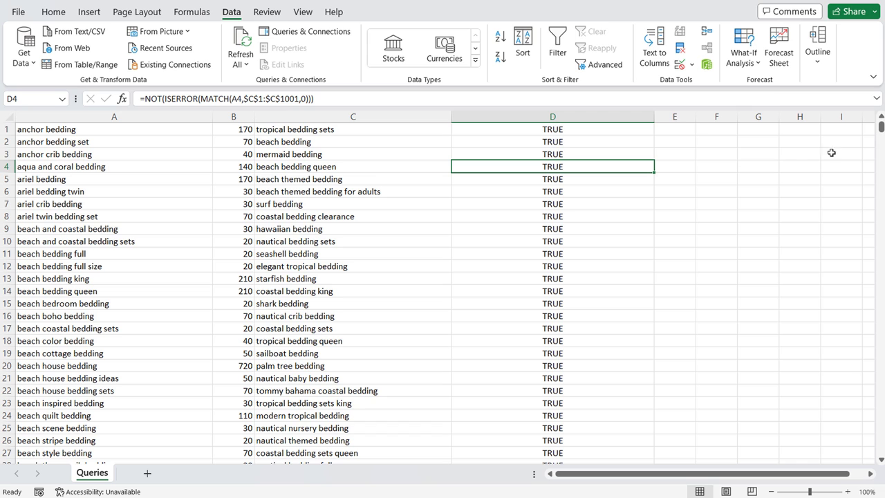
- Check the ranking formula in D103, then select A1:D308 covering all TRUE rows
scroll(563, 179, down, 20)
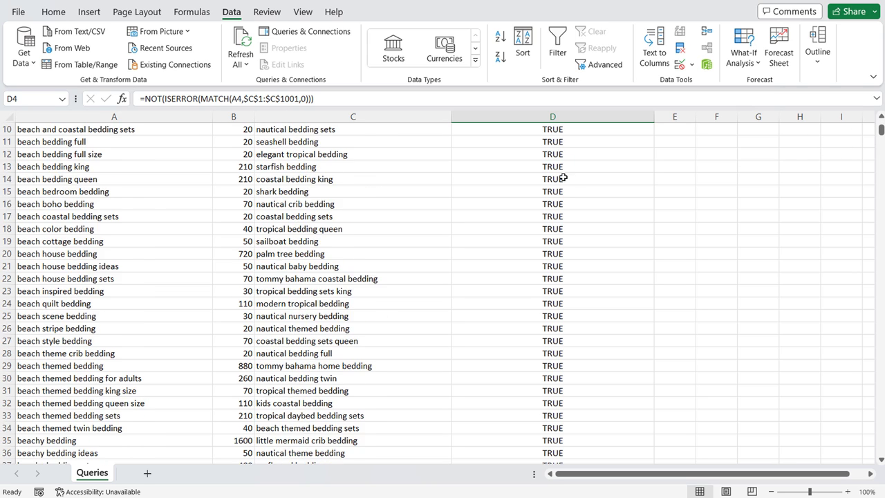
click(563, 241)
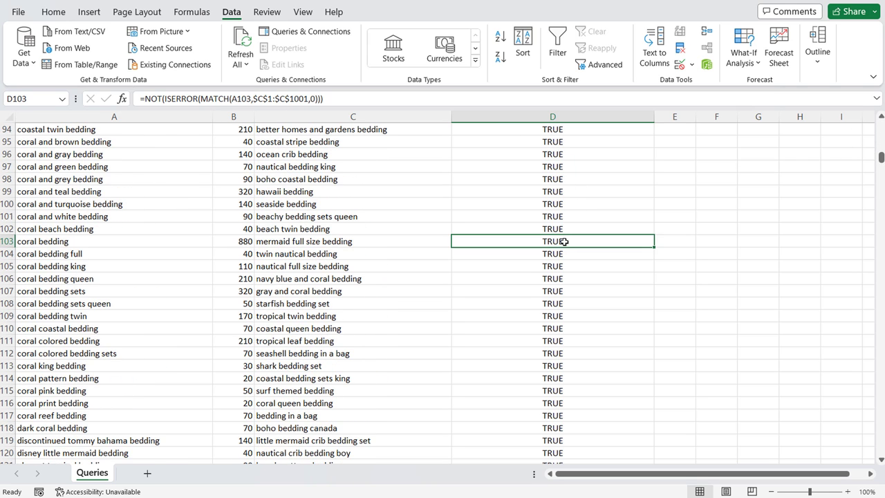
click(270, 98)
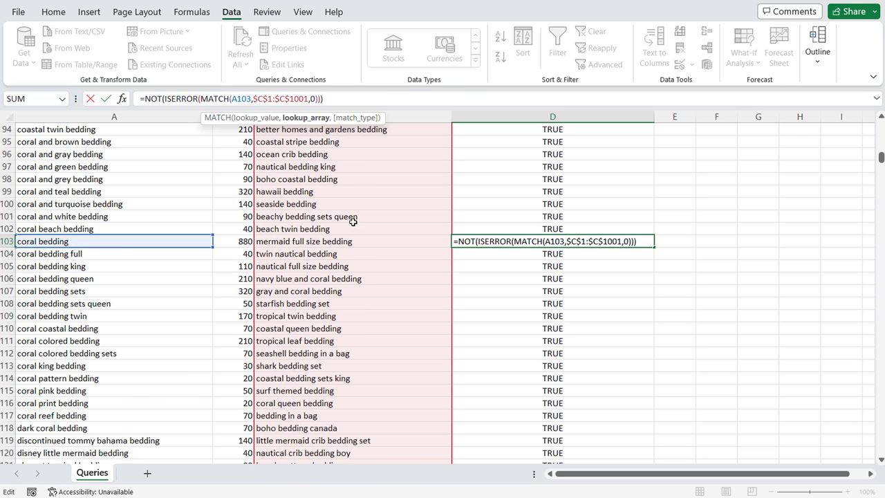
click(704, 318)
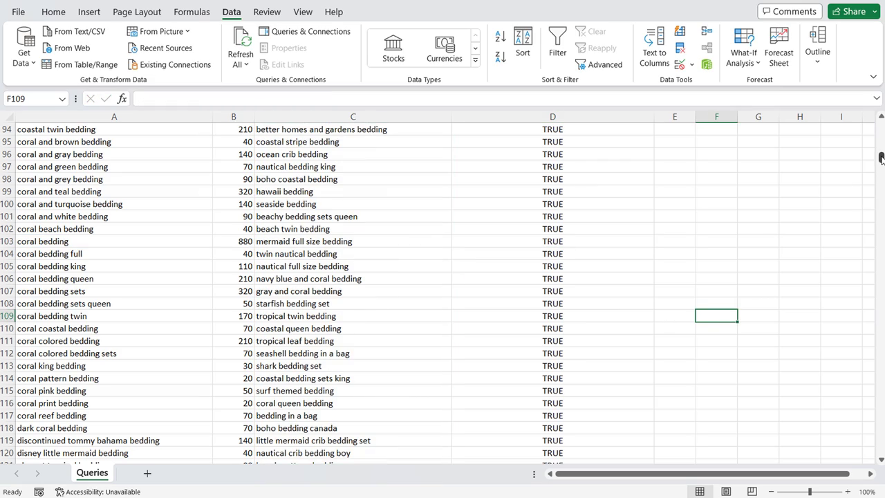
scroll(581, 305, down, 5)
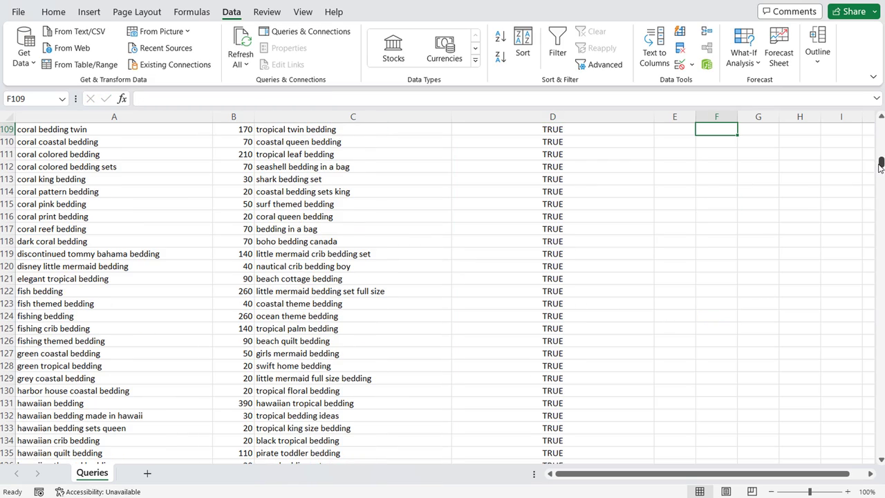
drag(881, 161, 878, 223)
mouse_move(574, 372)
mouse_down()
mouse_move(55, 257)
mouse_move(43, 234)
mouse_move(35, 85)
mouse_move(50, 12)
mouse_up()
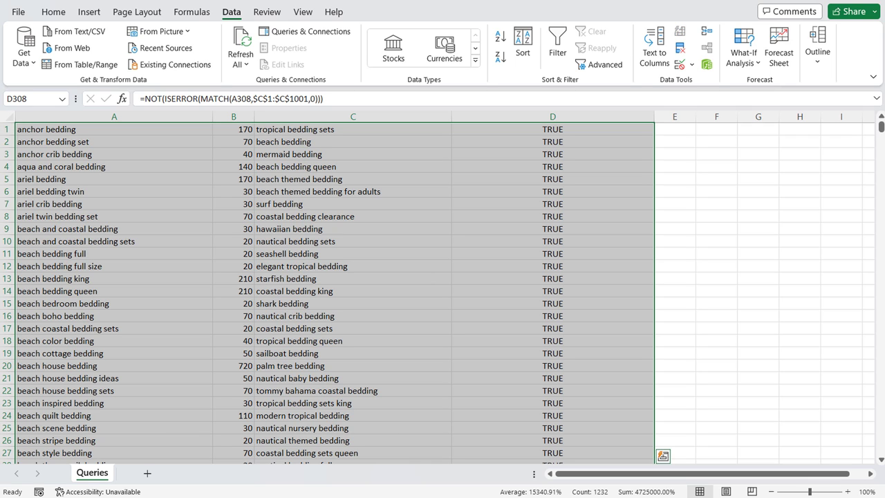
- Clear the TRUE-ranking rows A1:D308 and remove them so the remaining keywords move up
key(Delete)
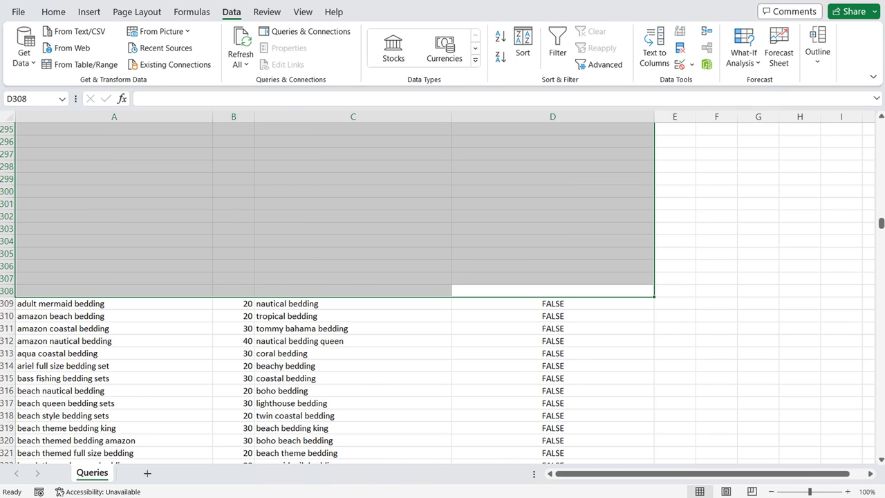
right_click(9, 141)
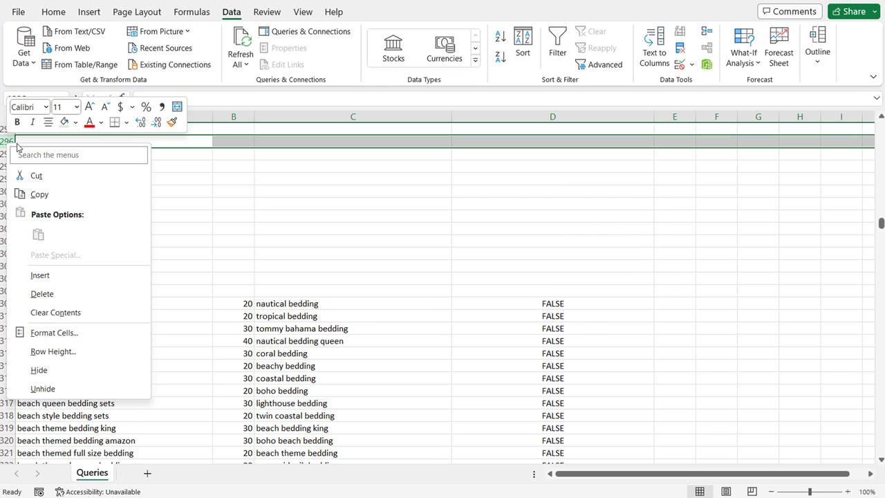
key(ctrl+z)
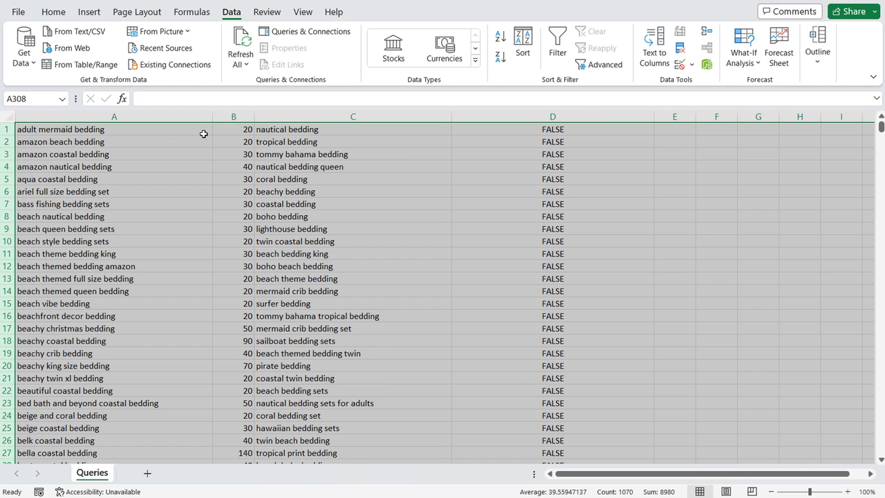
click(186, 132)
- Check column A to confirm the non-ranking keywords end at row 227
click(153, 109)
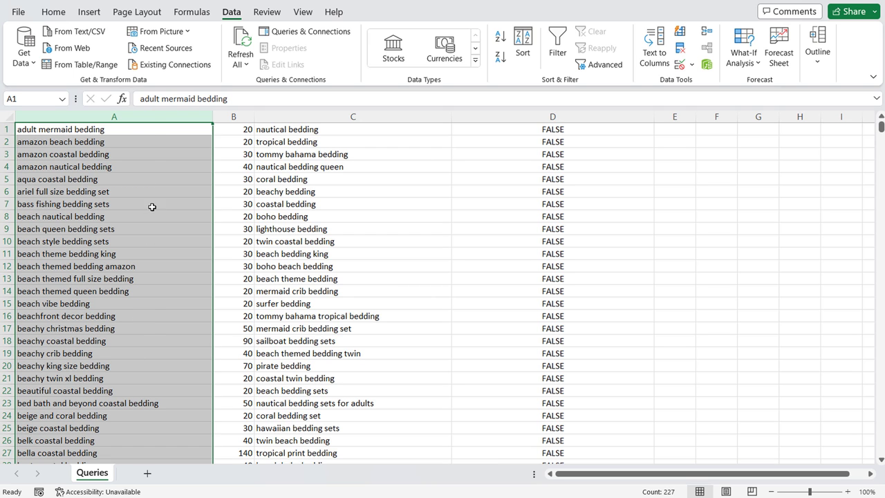
scroll(372, 213, down, 20)
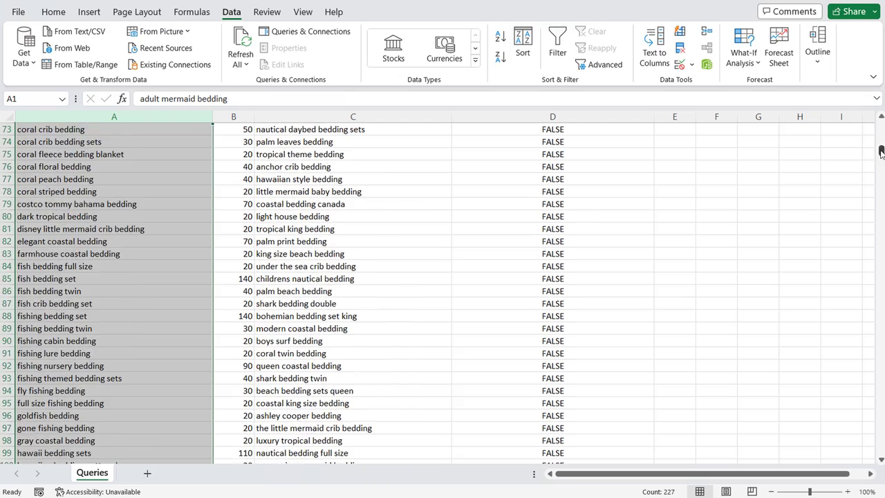
drag(881, 145, 881, 191)
click(166, 278)
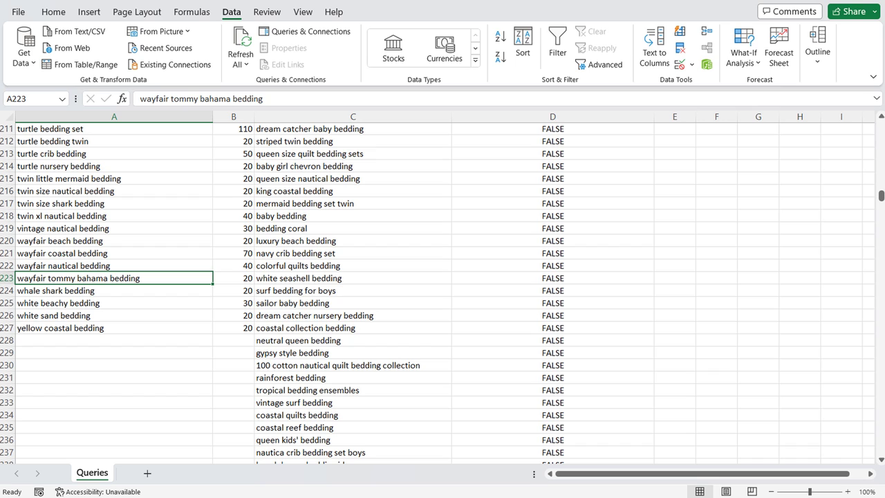
click(7, 327)
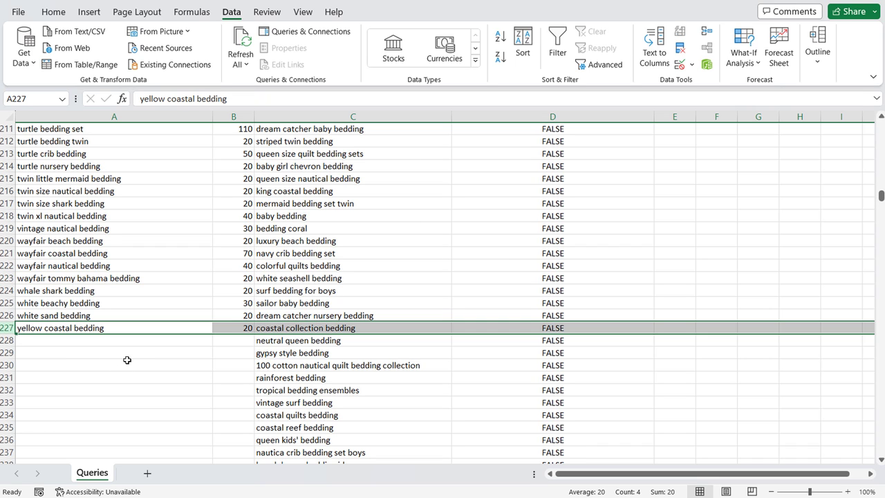
click(186, 361)
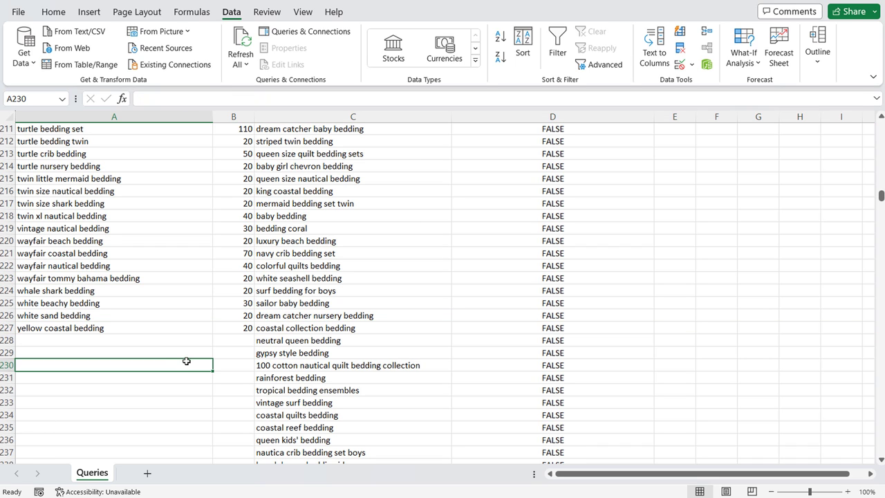
- Delete the leftover rows from row 228 downward
click(6, 340)
drag(6, 340, 30, 360)
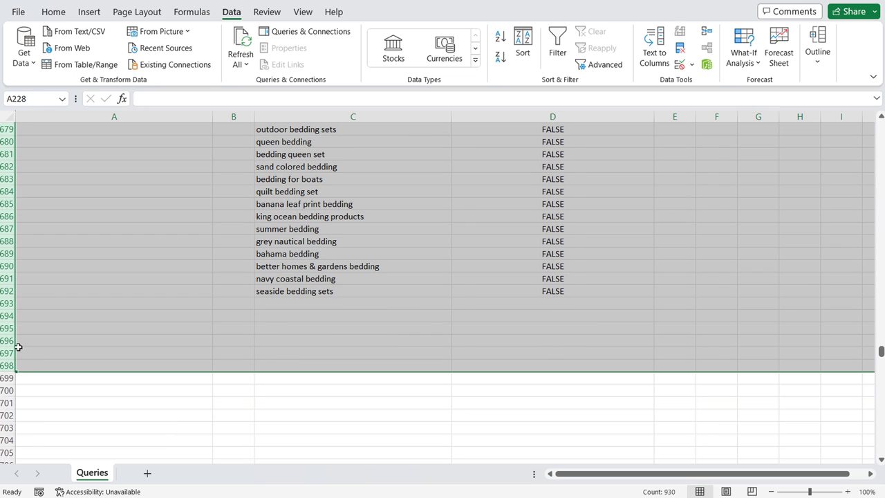
right_click(4, 340)
click(67, 232)
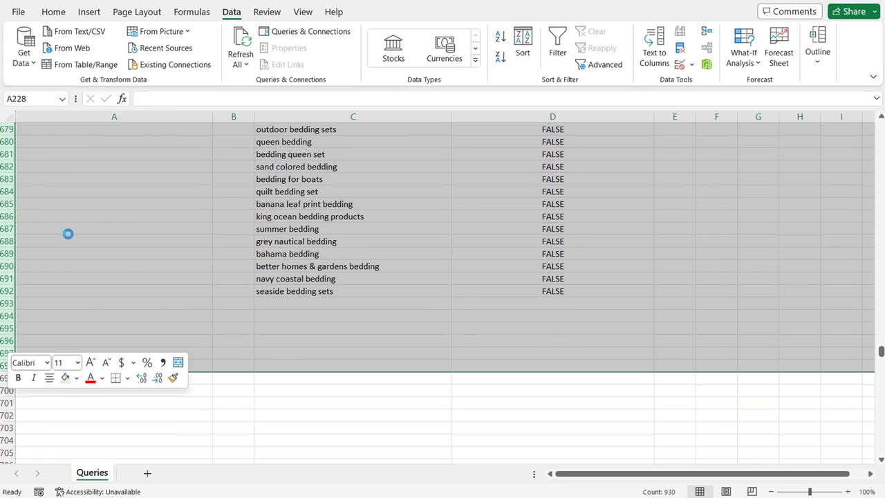
click(634, 184)
scroll(699, 201, up, 6)
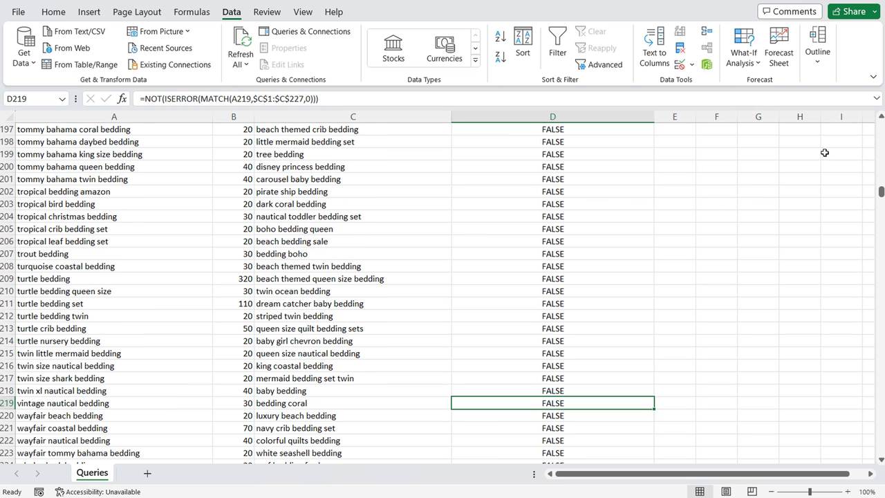
drag(880, 192, 880, 122)
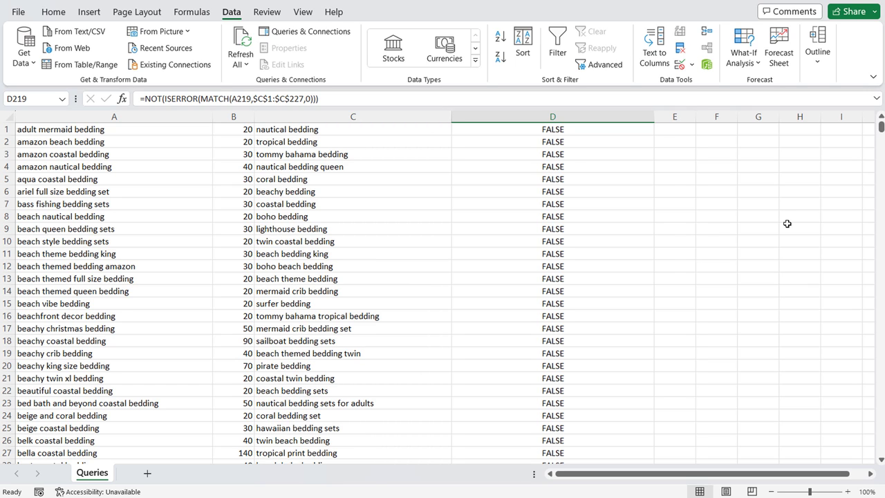
- Delete the comparison and match columns C and D
click(131, 116)
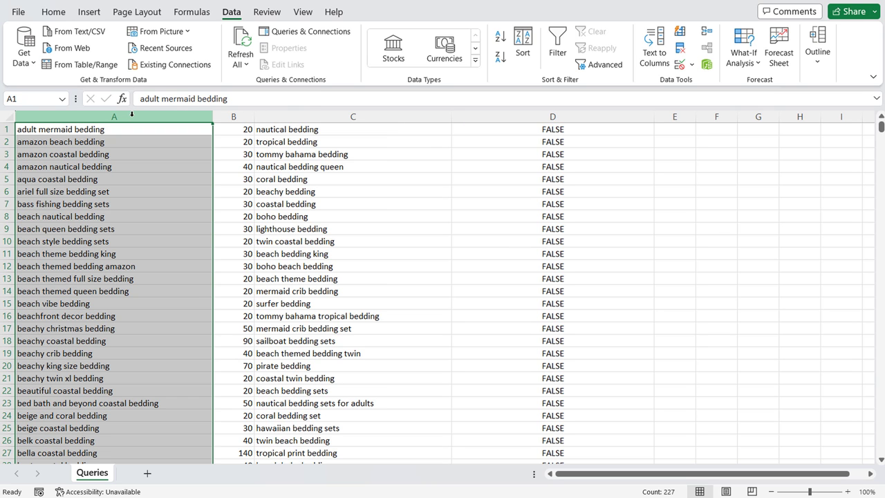
drag(341, 117, 537, 116)
right_click(539, 117)
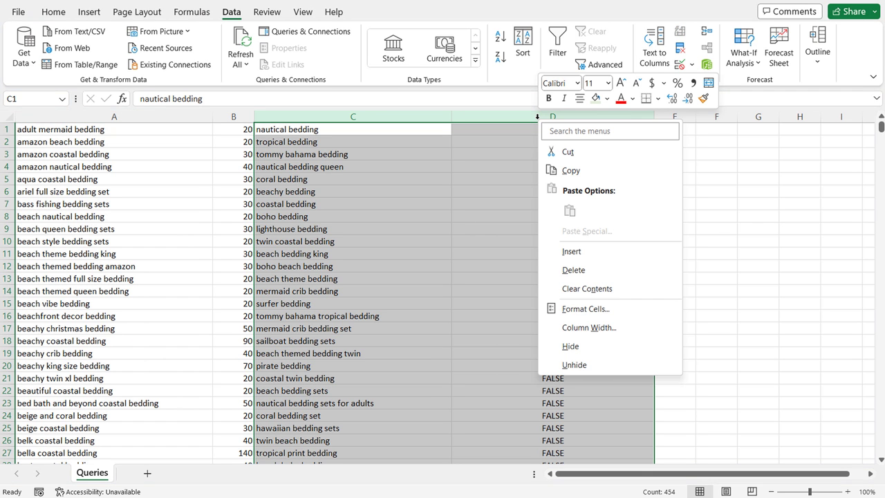
click(573, 269)
- Sort the table Z→A by search volume in column B, keeping keywords with their volumes
click(233, 117)
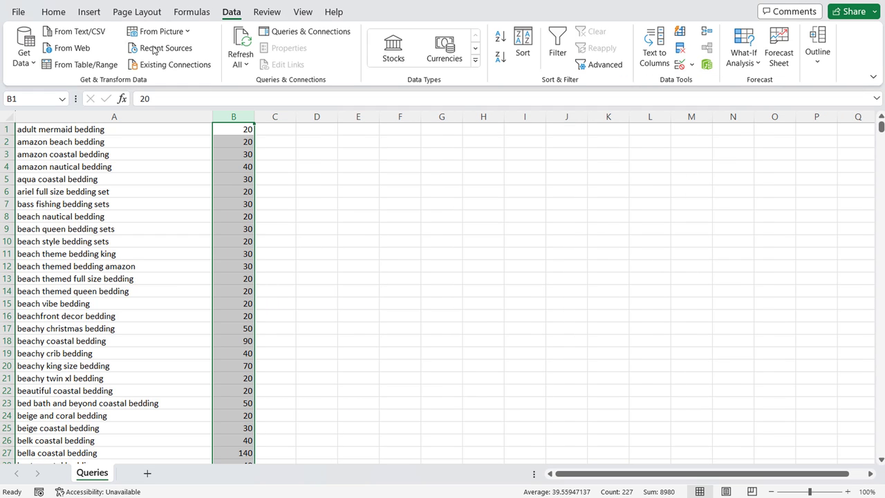
click(502, 60)
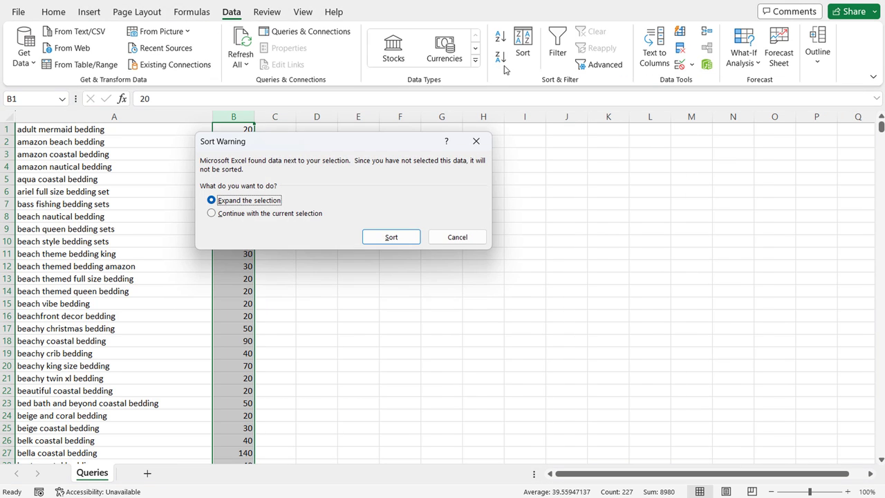
click(390, 236)
click(522, 246)
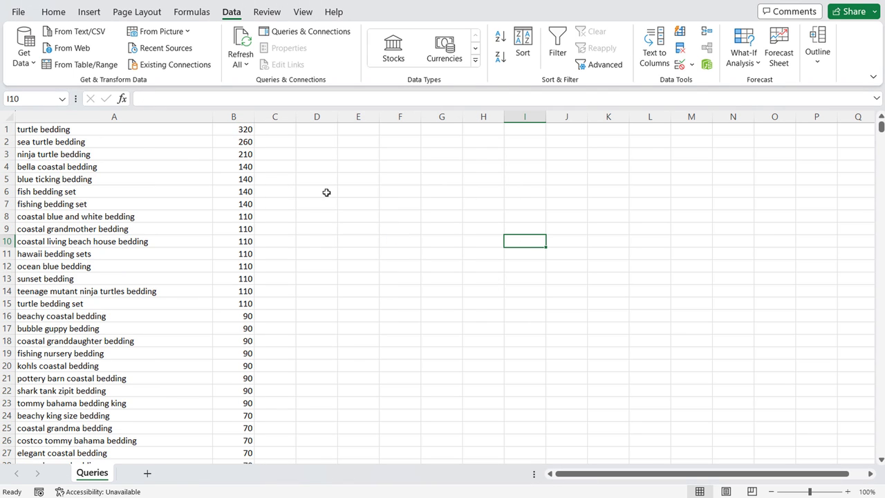
click(116, 117)
drag(253, 117, 251, 210)
click(442, 228)
scroll(441, 229, down, 9)
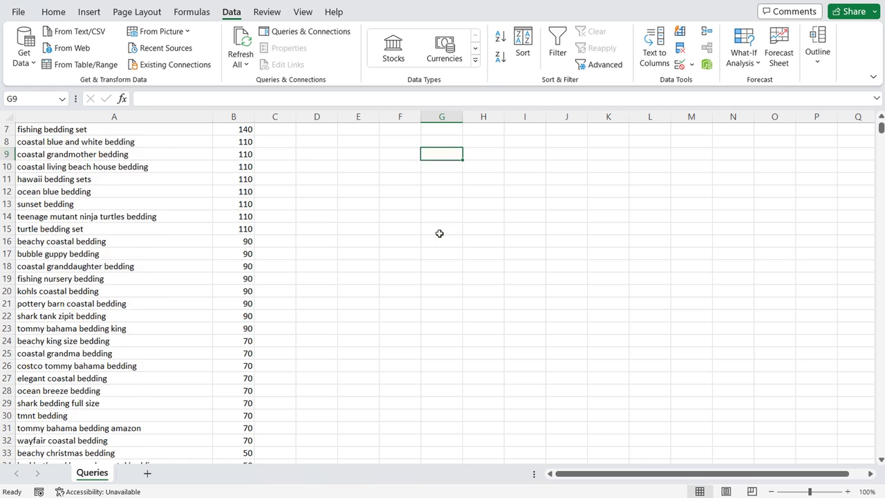
scroll(291, 268, down, 3)
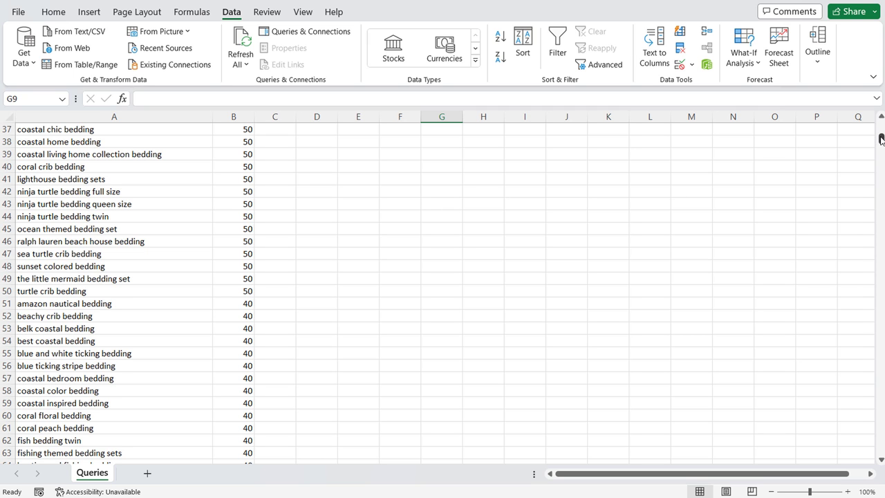
- Delete the ninja turtle bedding and bella coastal bedding rows (rows 3–4)
drag(881, 139, 881, 123)
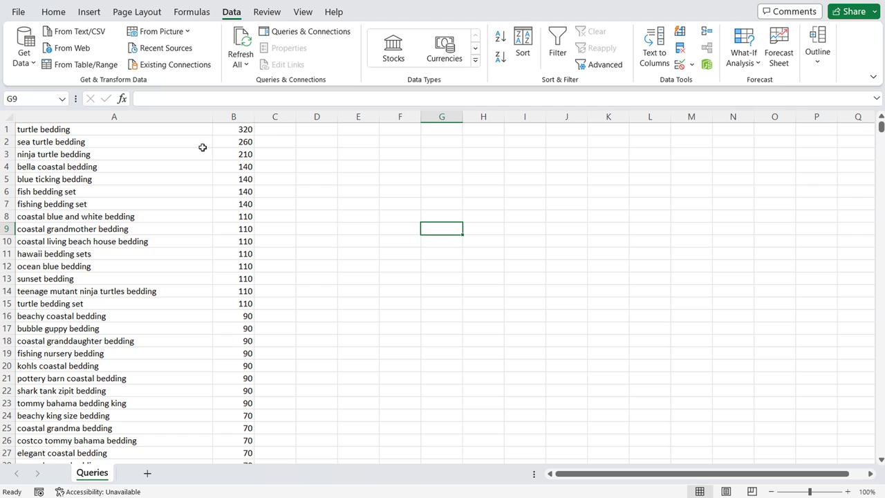
click(131, 153)
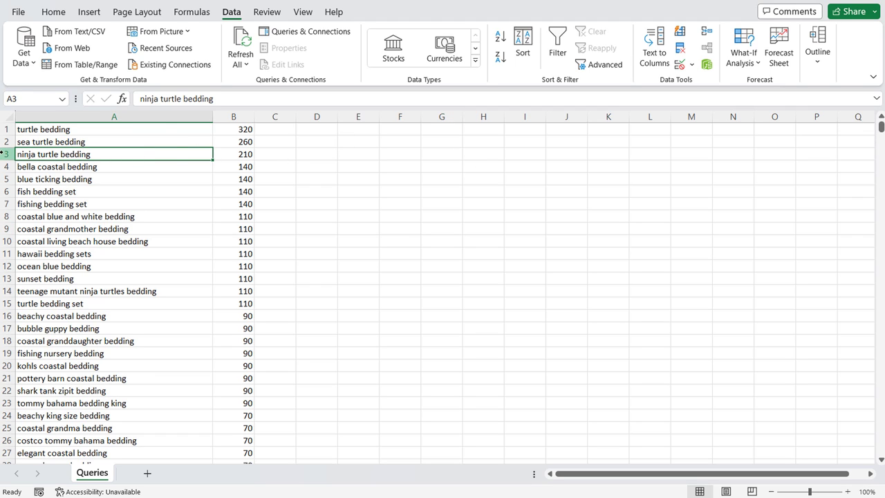
drag(3, 153, 5, 166)
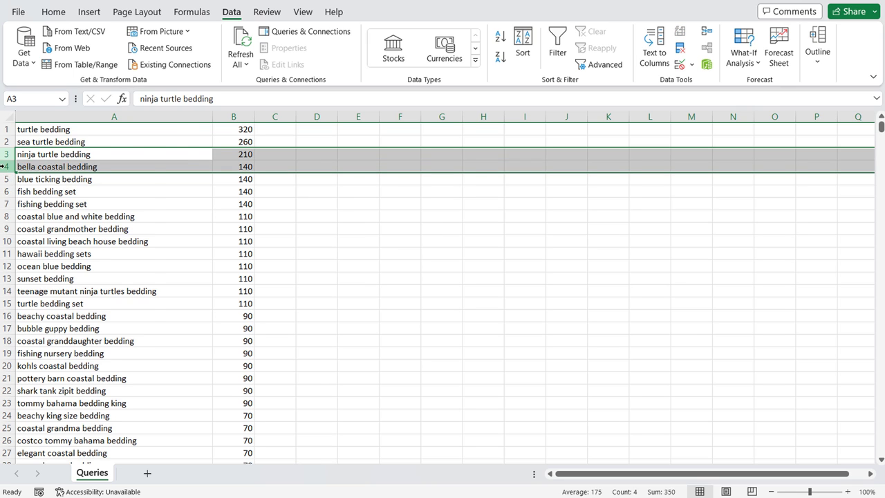
right_click(4, 166)
click(59, 318)
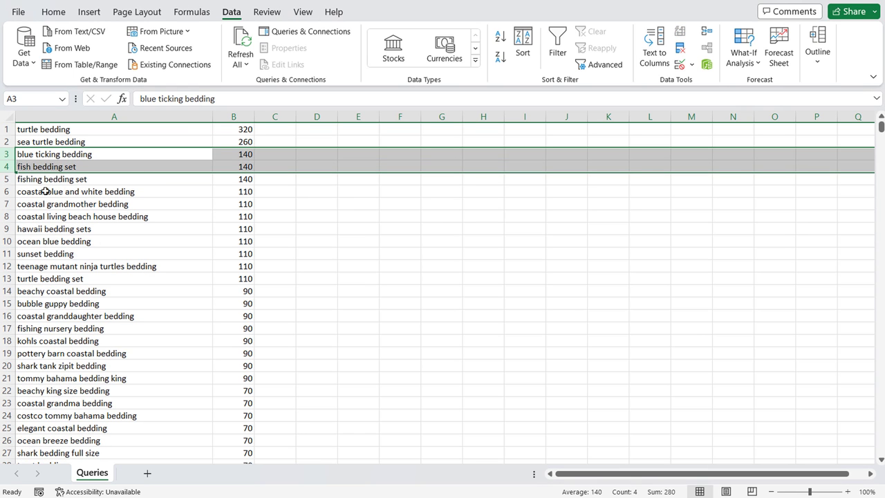
- Check the volume sums of the top keywords and turtle bedding set
click(52, 152)
click(60, 129)
click(57, 144)
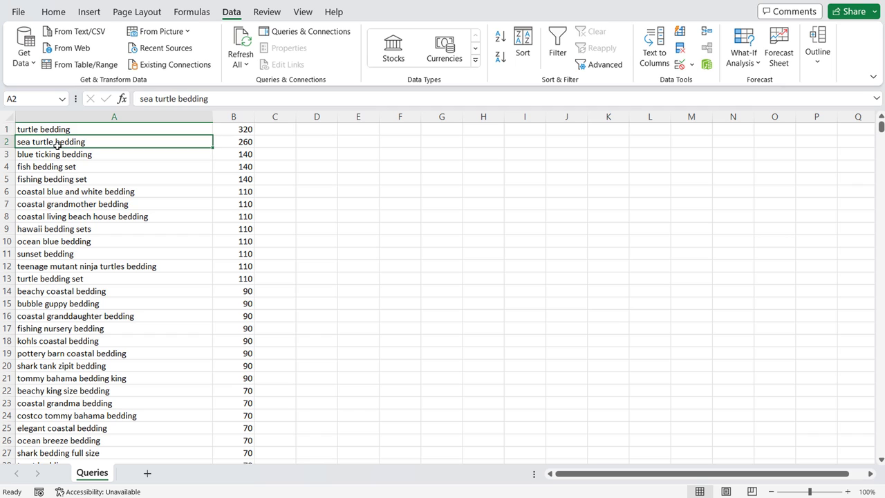
click(36, 129)
drag(42, 142, 233, 141)
click(341, 166)
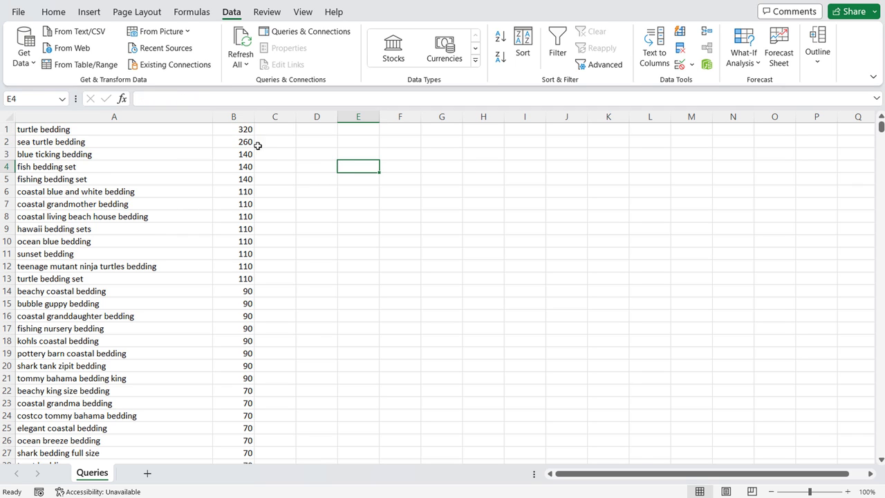
drag(50, 133, 237, 142)
click(72, 278)
drag(71, 277, 237, 278)
click(444, 280)
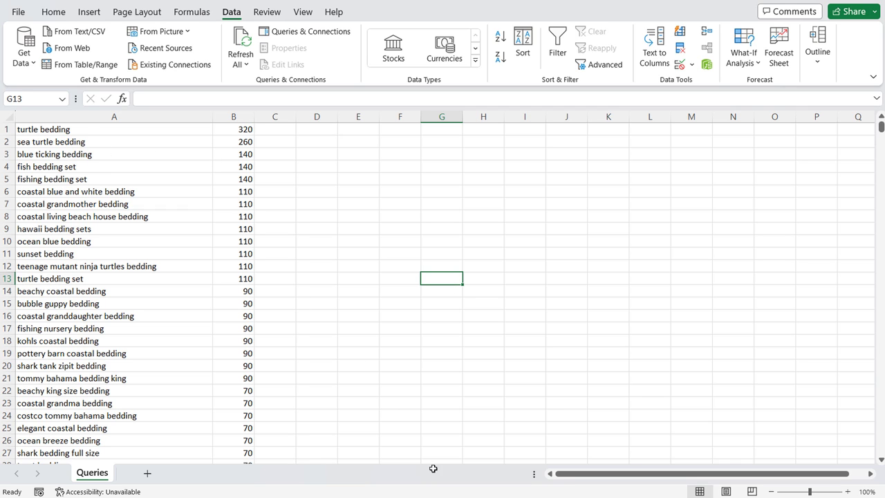
- Switch to the Chrome window and scroll back to the top
click(425, 402)
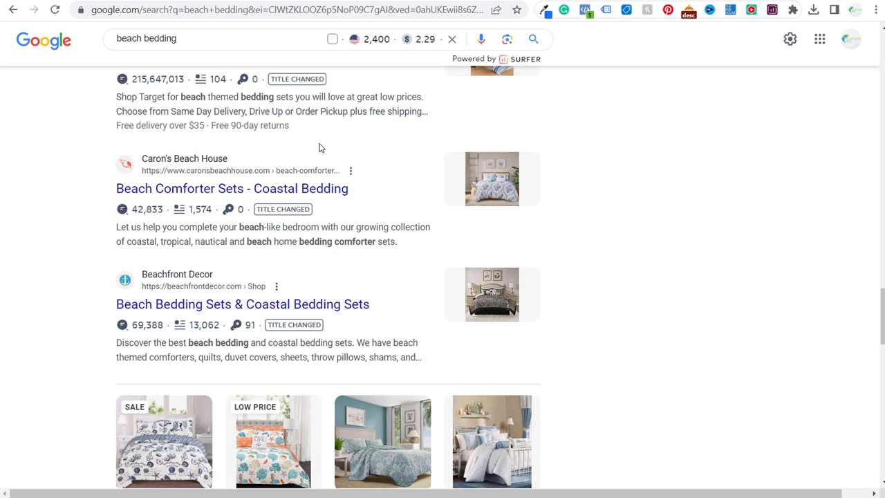
scroll(322, 185, up, 10)
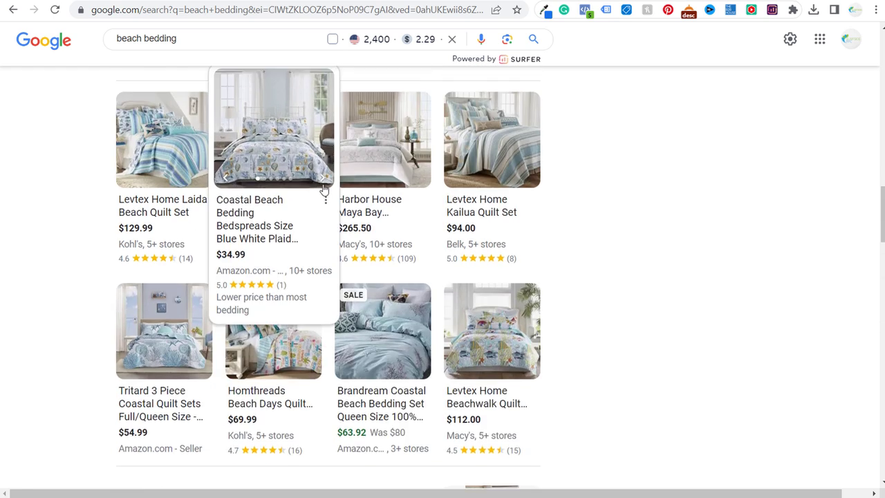
scroll(323, 190, up, 3)
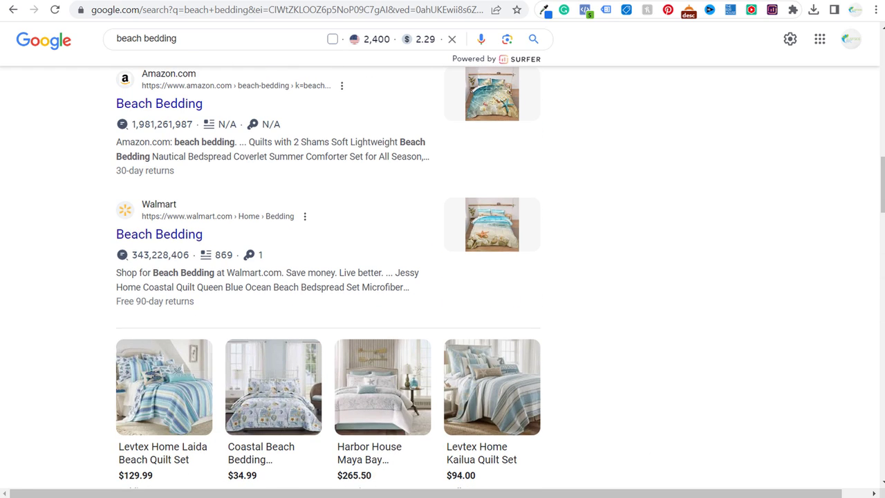
- Back in the Queries workbook, review rows 1–20 and the hawaii bedding sets volume
mouse_move(534, 497)
click(513, 470)
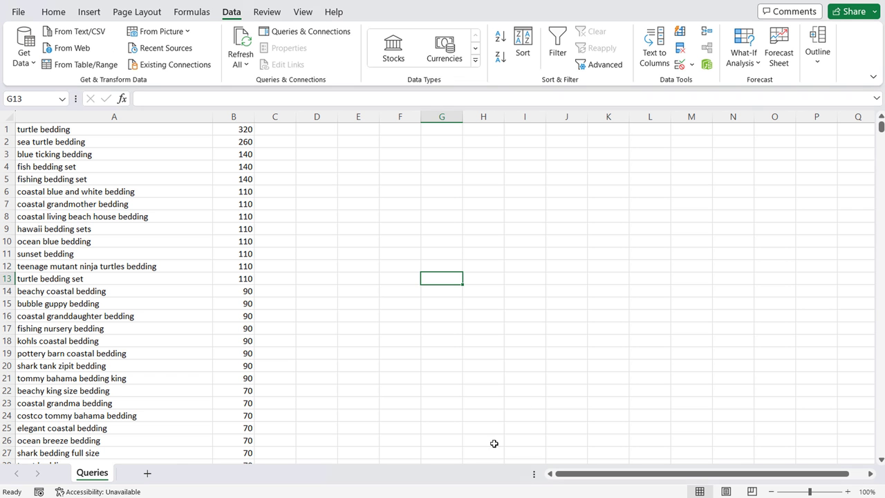
drag(5, 129, 7, 365)
click(758, 235)
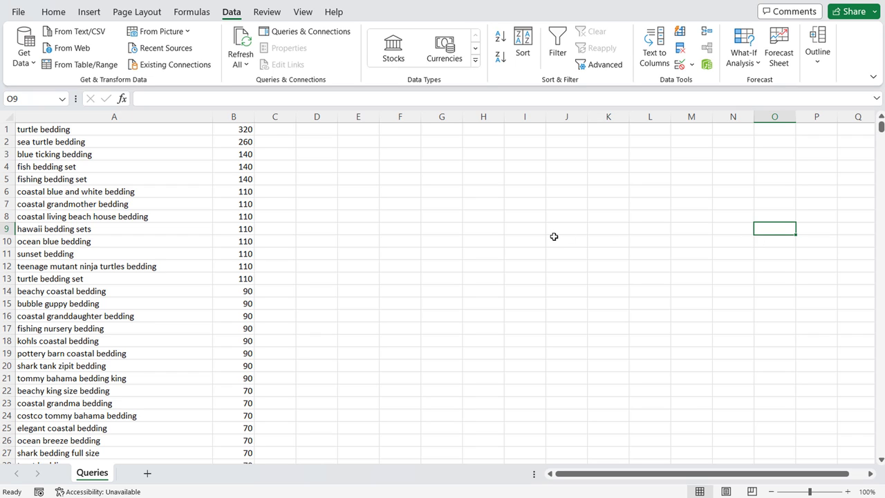
click(247, 228)
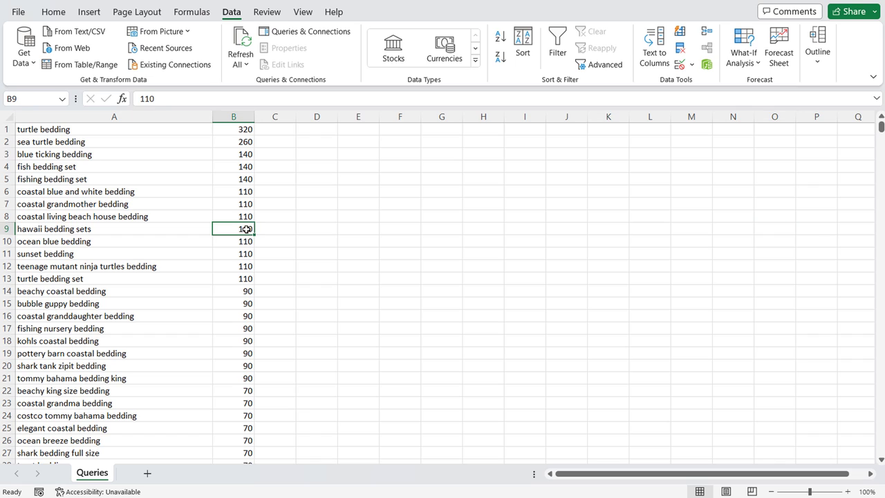
click(359, 276)
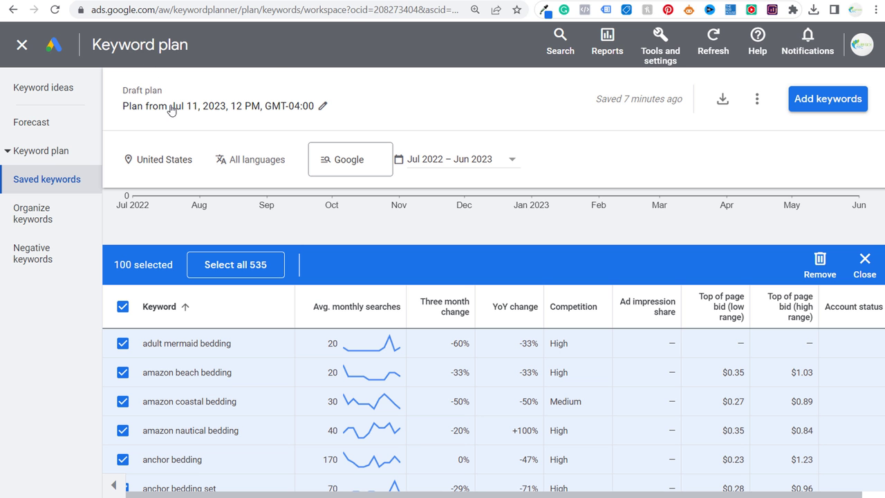
- Return to the 'Queries - Excel' workbook from the taskbar preview
mouse_move(534, 497)
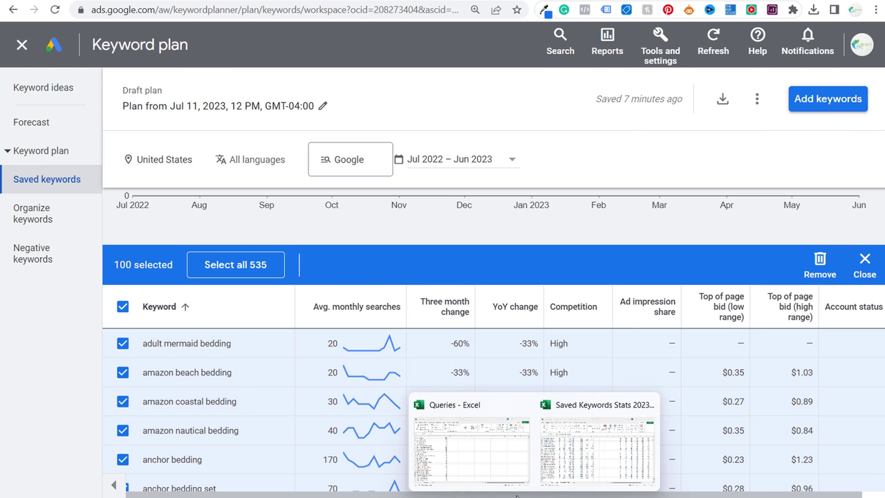
click(508, 477)
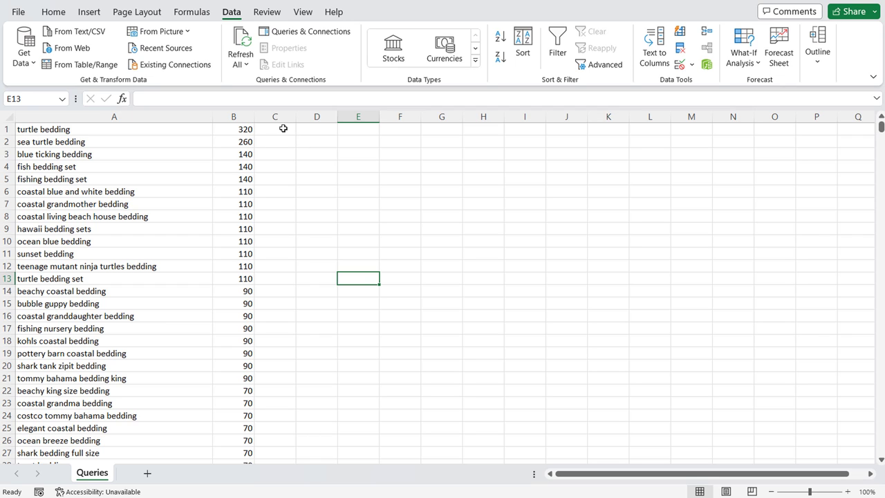
- Check the sum of the top keywords' volumes in columns A and B
click(83, 133)
drag(84, 134, 85, 374)
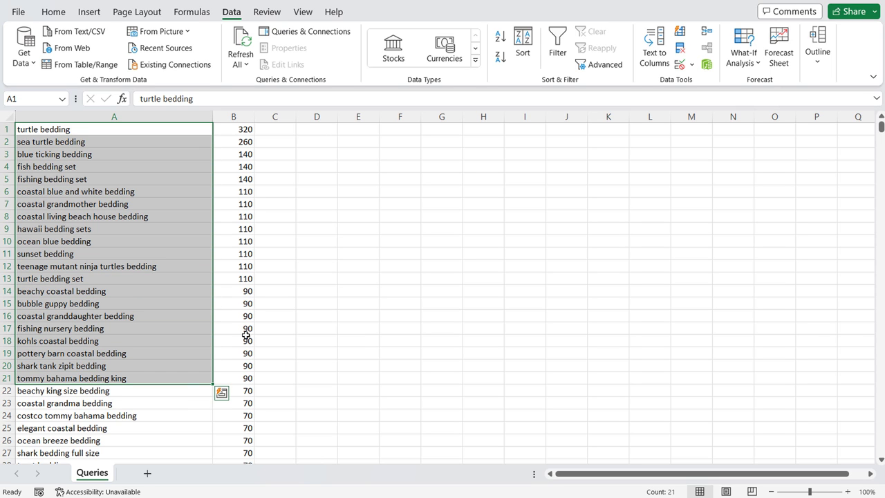
click(361, 332)
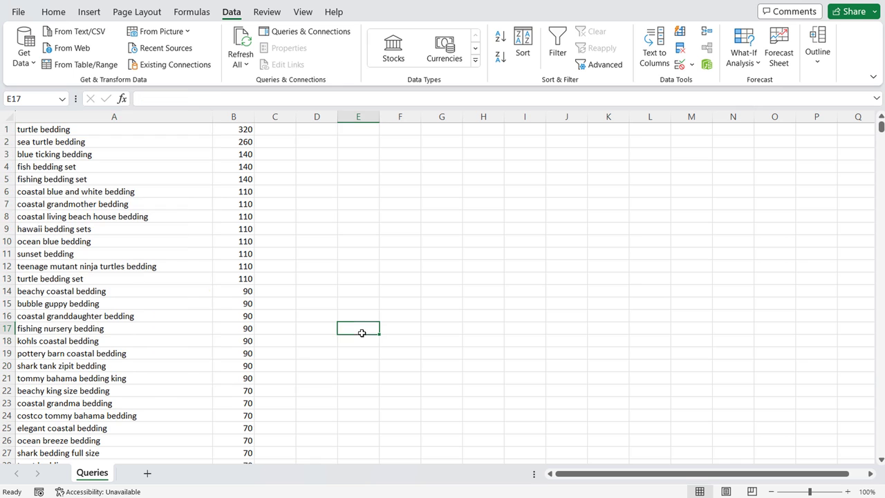
drag(250, 132, 260, 328)
click(318, 303)
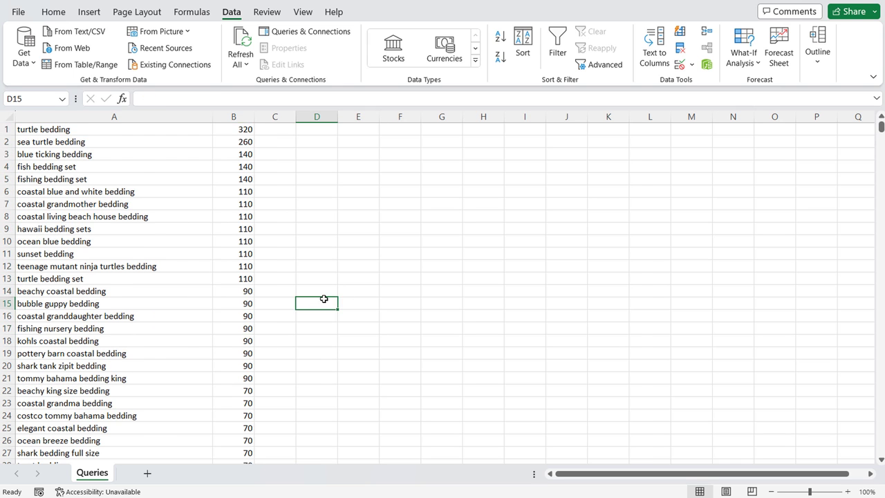
scroll(355, 211, down, 13)
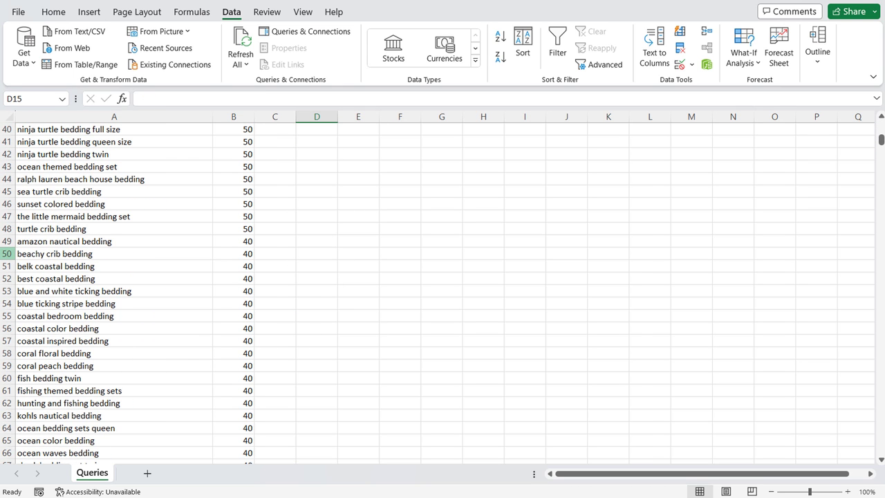
- Insert blank row 51 below beachy crib bedding, AutoSum volumes to 4210, then go to WordPress
click(3, 267)
right_click(4, 267)
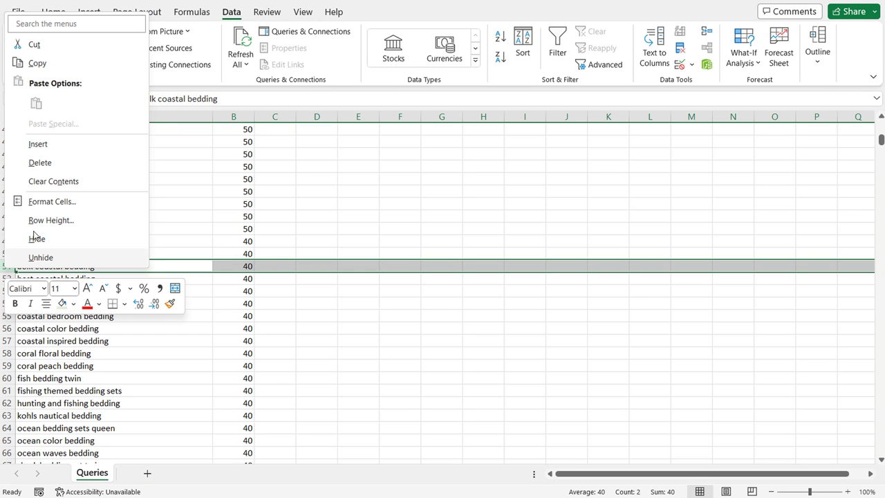
click(67, 146)
click(233, 268)
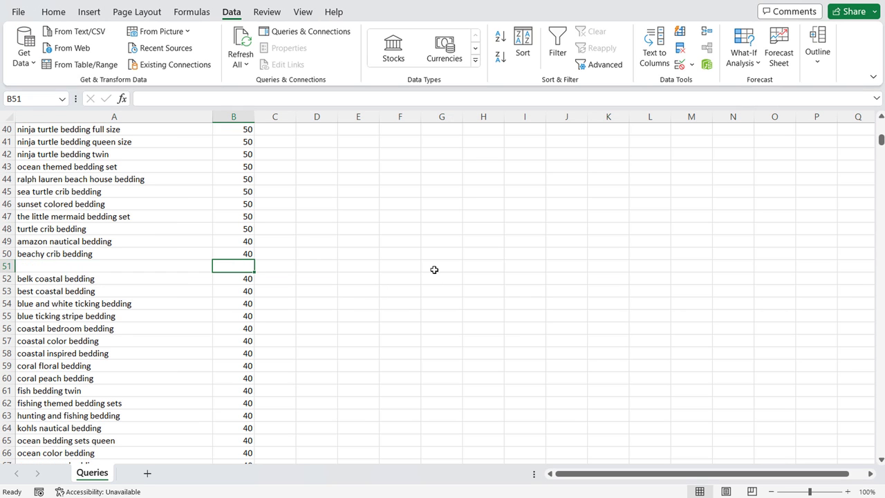
click(6, 266)
key(alt+=)
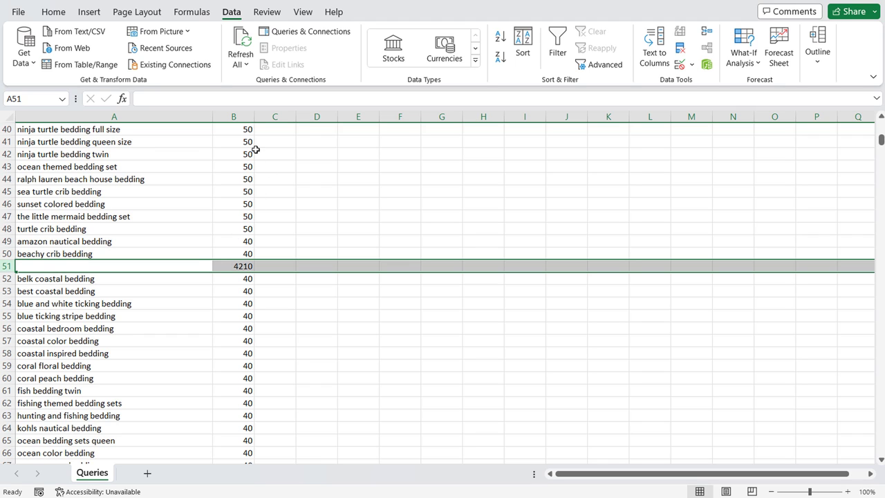
click(358, 192)
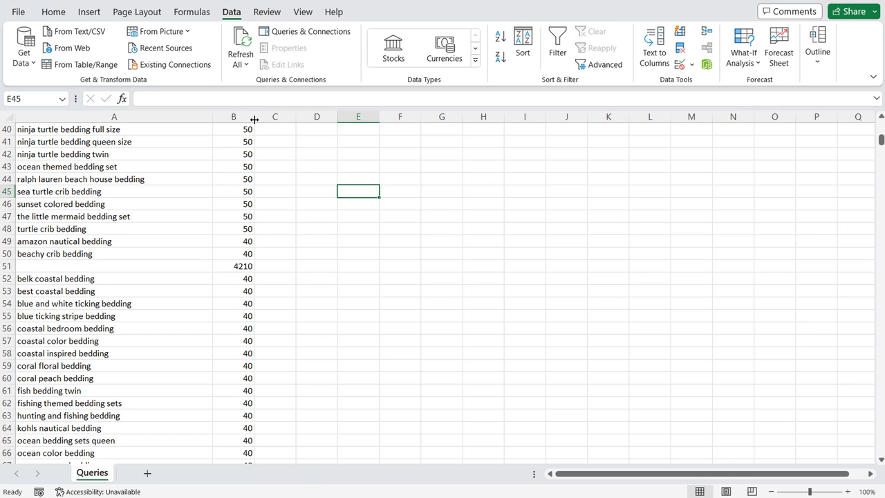
key(alt+Tab)
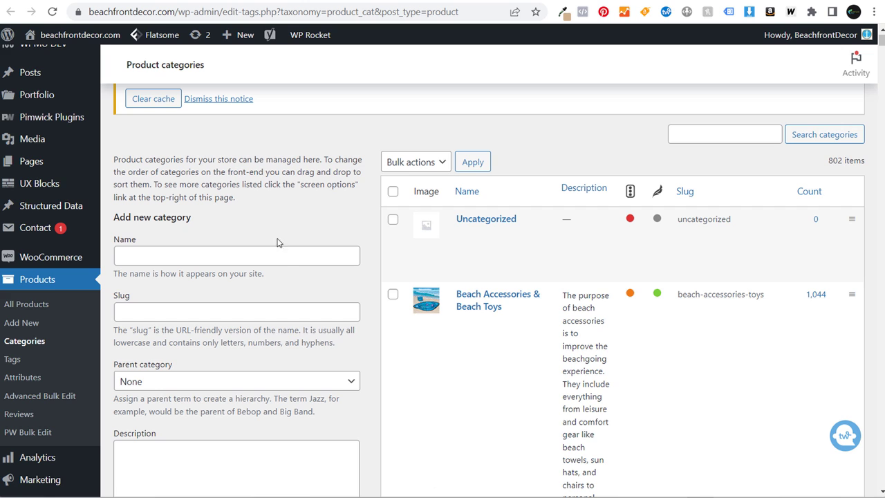
- Scroll the Product categories page, then return to the Queries sheet at the top
scroll(276, 242, down, 2)
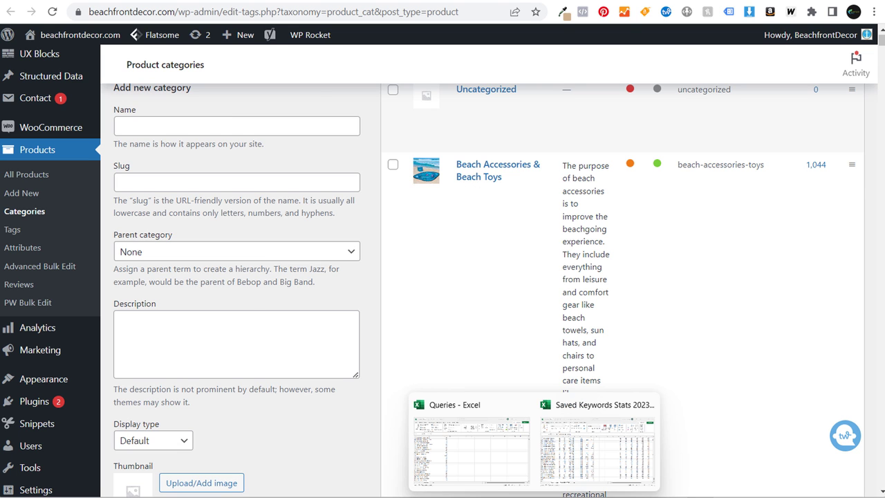
click(463, 442)
scroll(152, 249, up, 5)
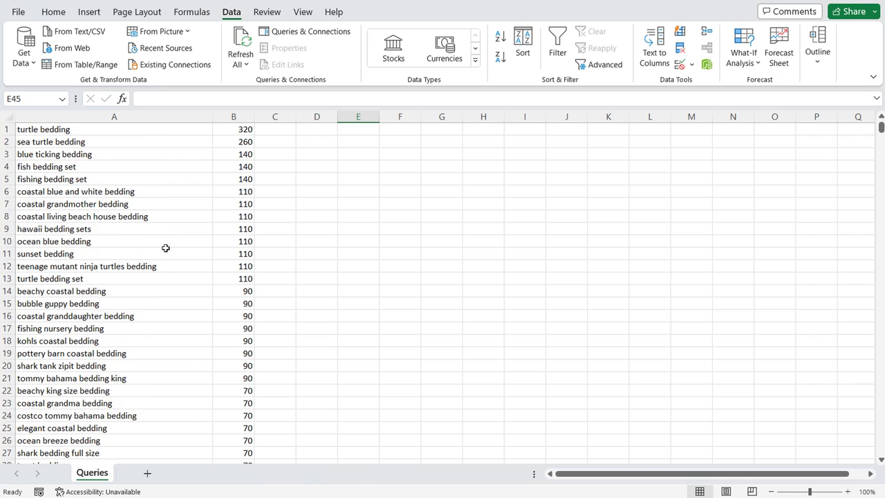
- Review volumes for hawaii bedding sets, ocean blue bedding and sunset bedding, then select column A
click(47, 229)
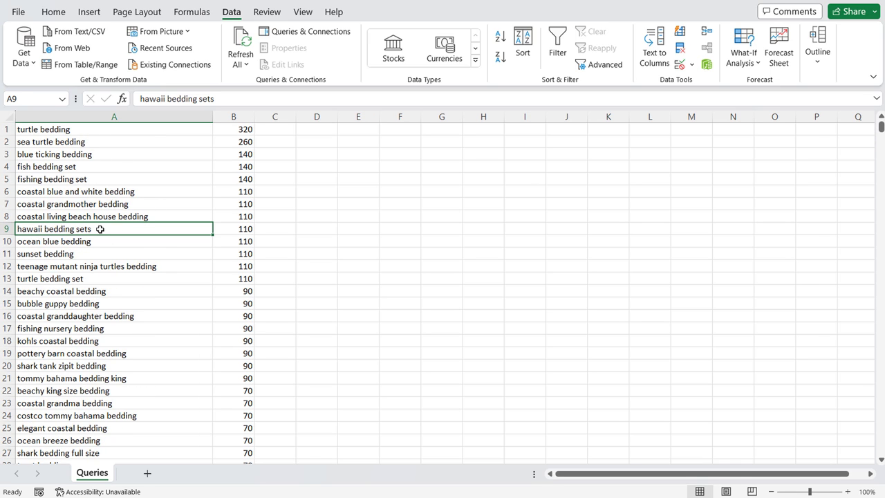
drag(100, 229, 243, 229)
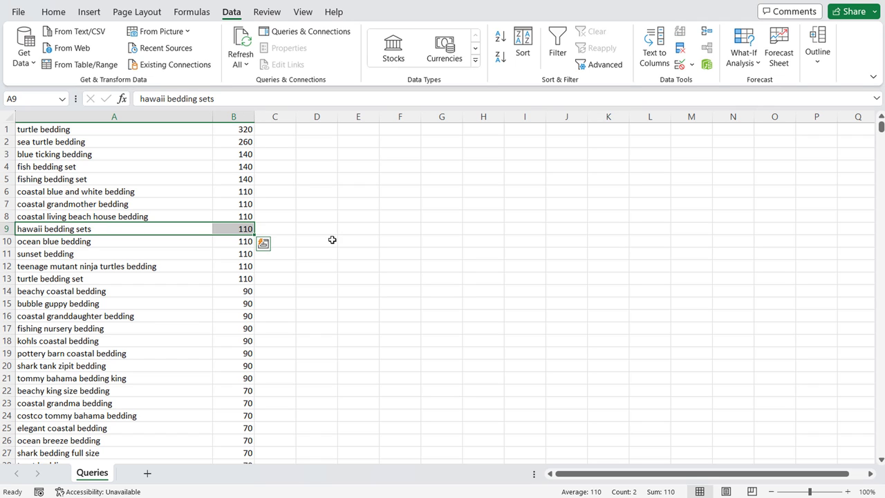
click(63, 230)
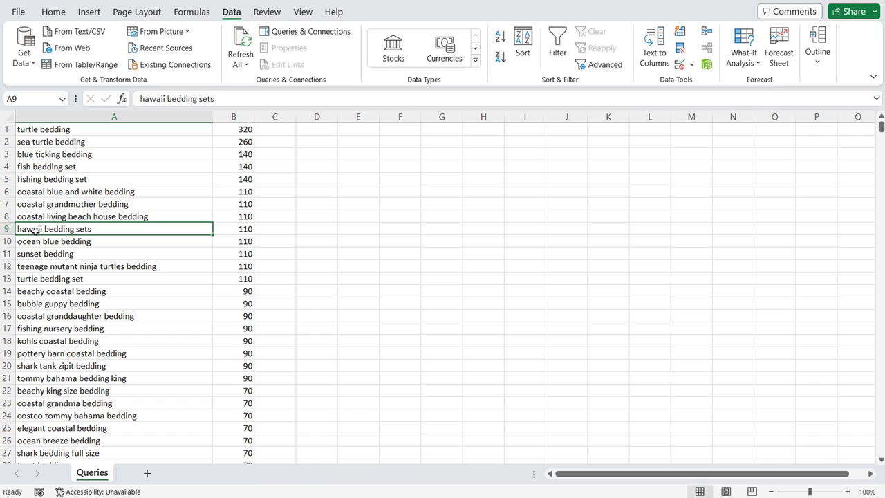
click(44, 242)
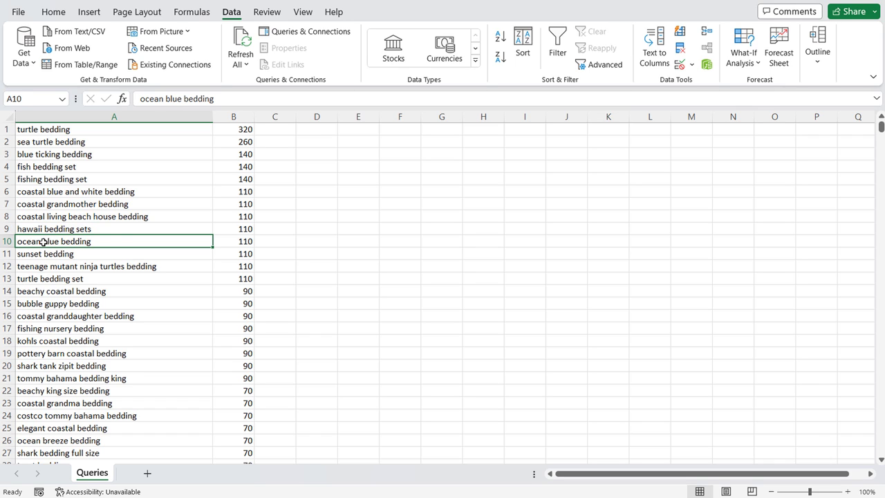
click(241, 239)
click(102, 254)
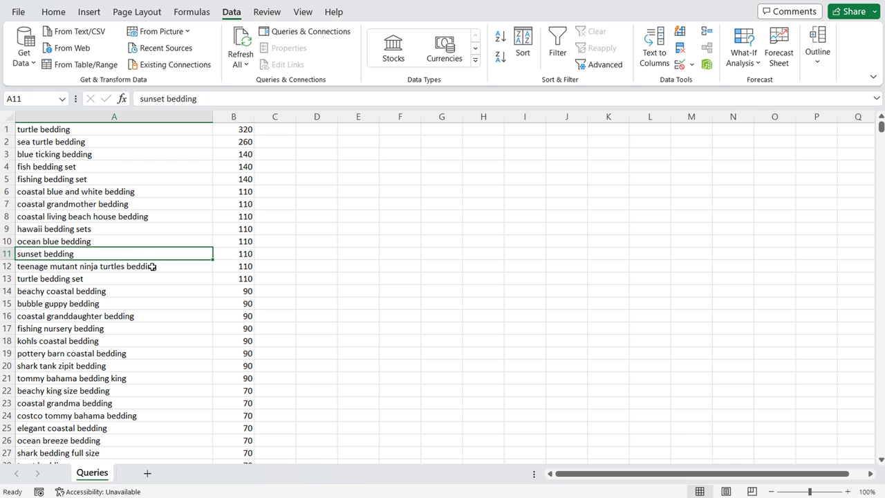
click(114, 117)
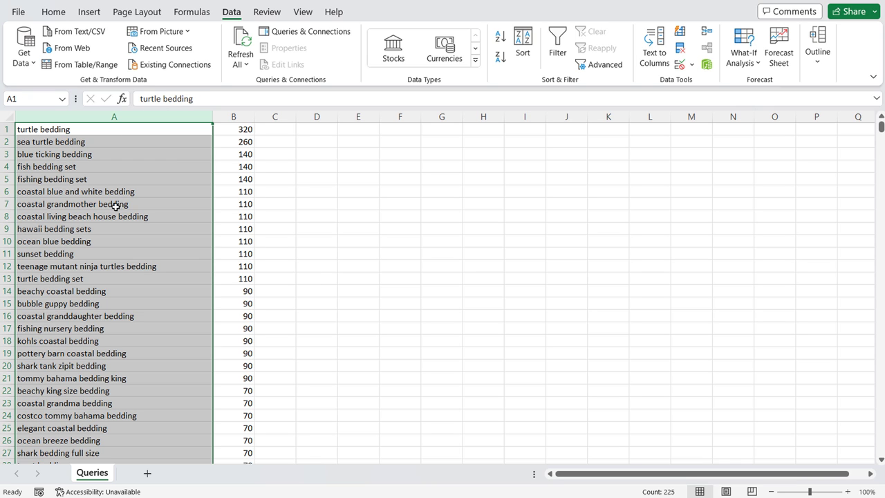
- Check lighthouse, ocean themed and sea turtle crib bedding volumes, then open Search Console Performance
scroll(134, 354, down, 3)
scroll(140, 328, down, 2)
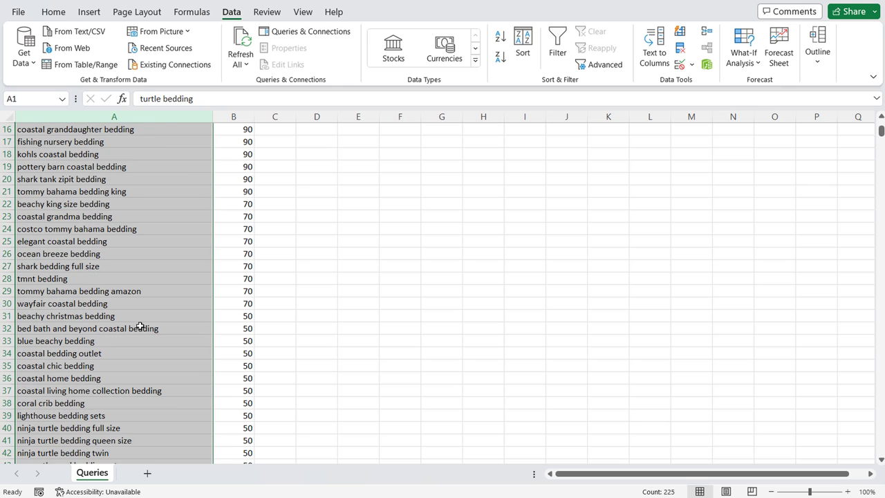
scroll(133, 303, down, 2)
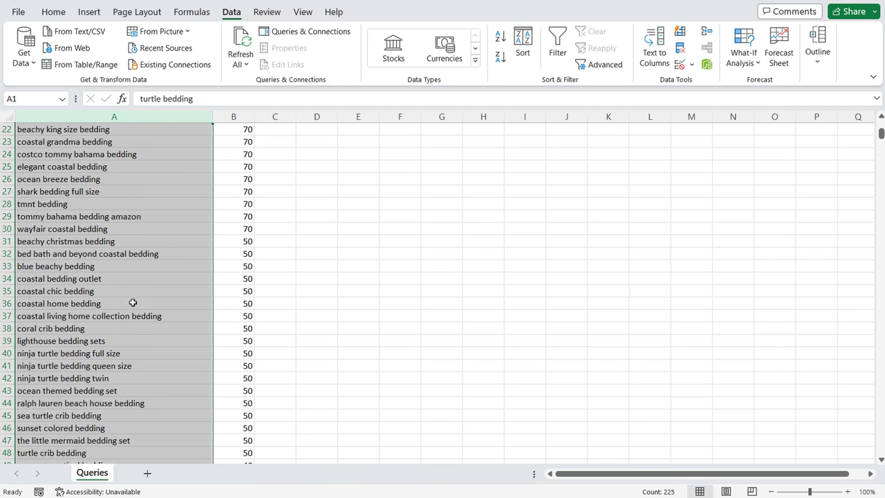
click(65, 344)
click(62, 390)
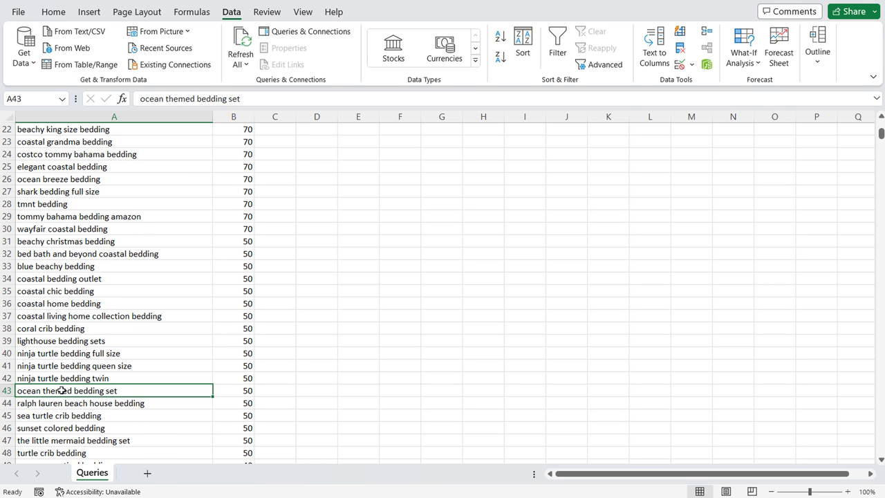
click(31, 416)
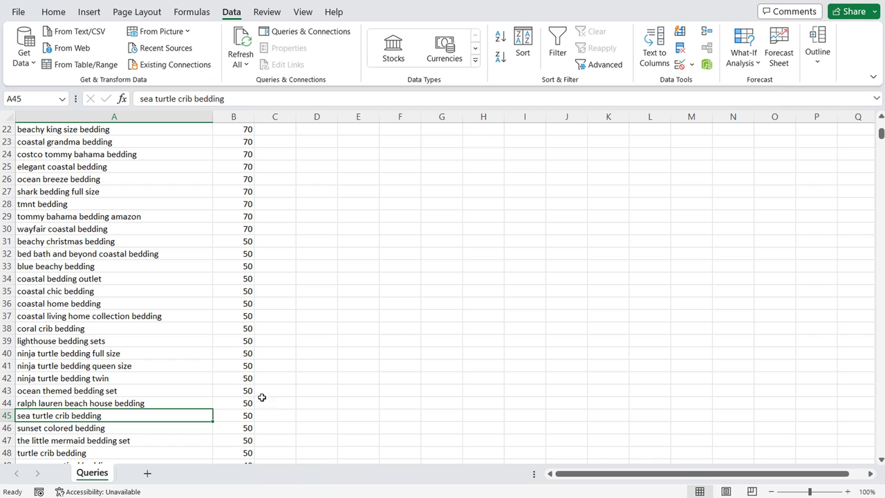
click(242, 418)
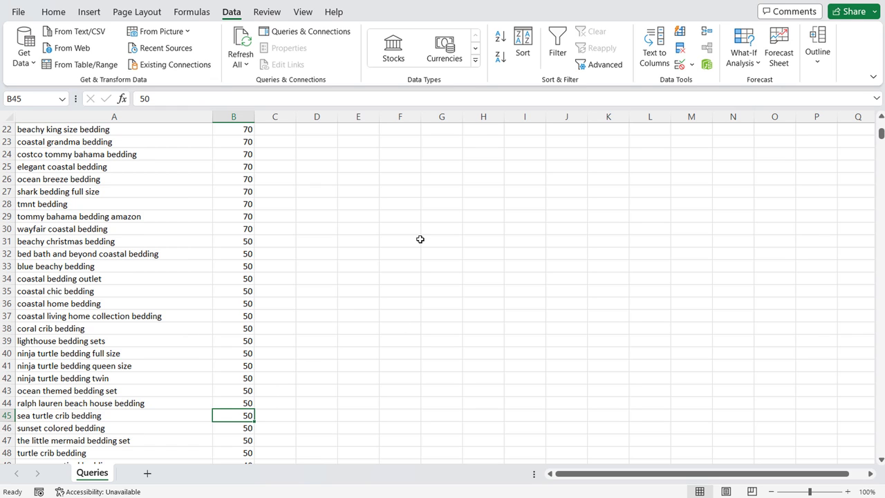
click(72, 118)
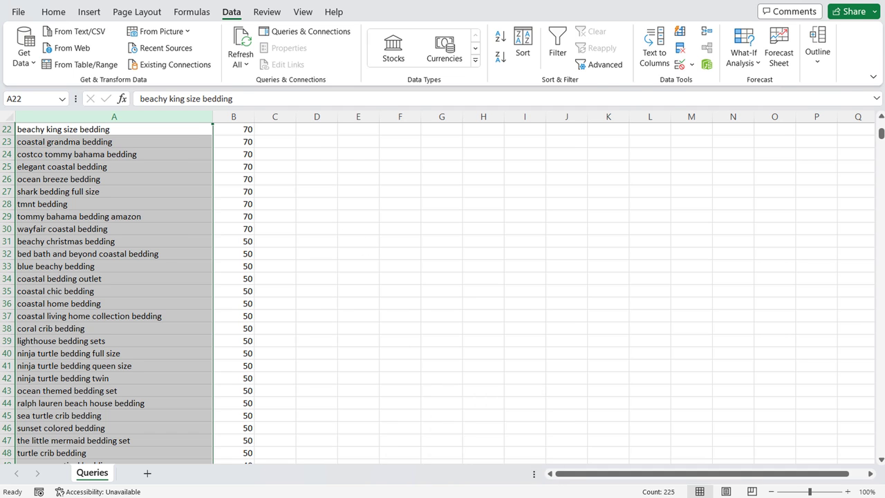
key(alt+Tab)
key(ctrl+Tab)
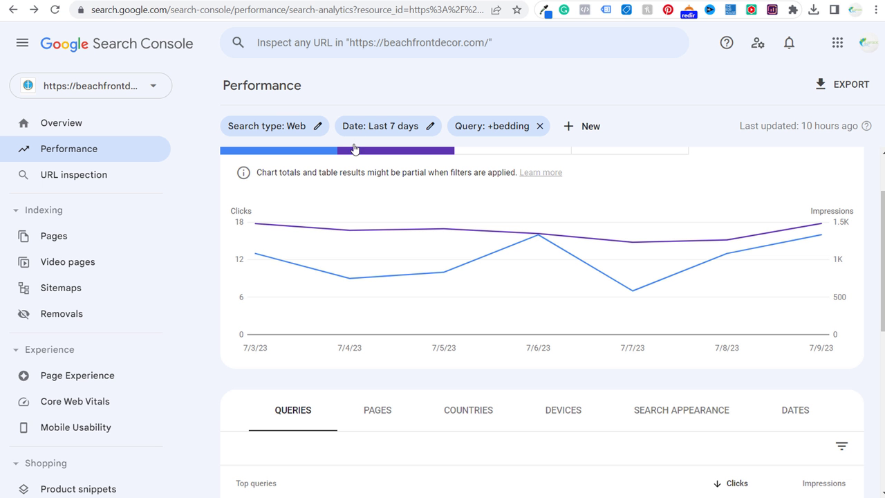